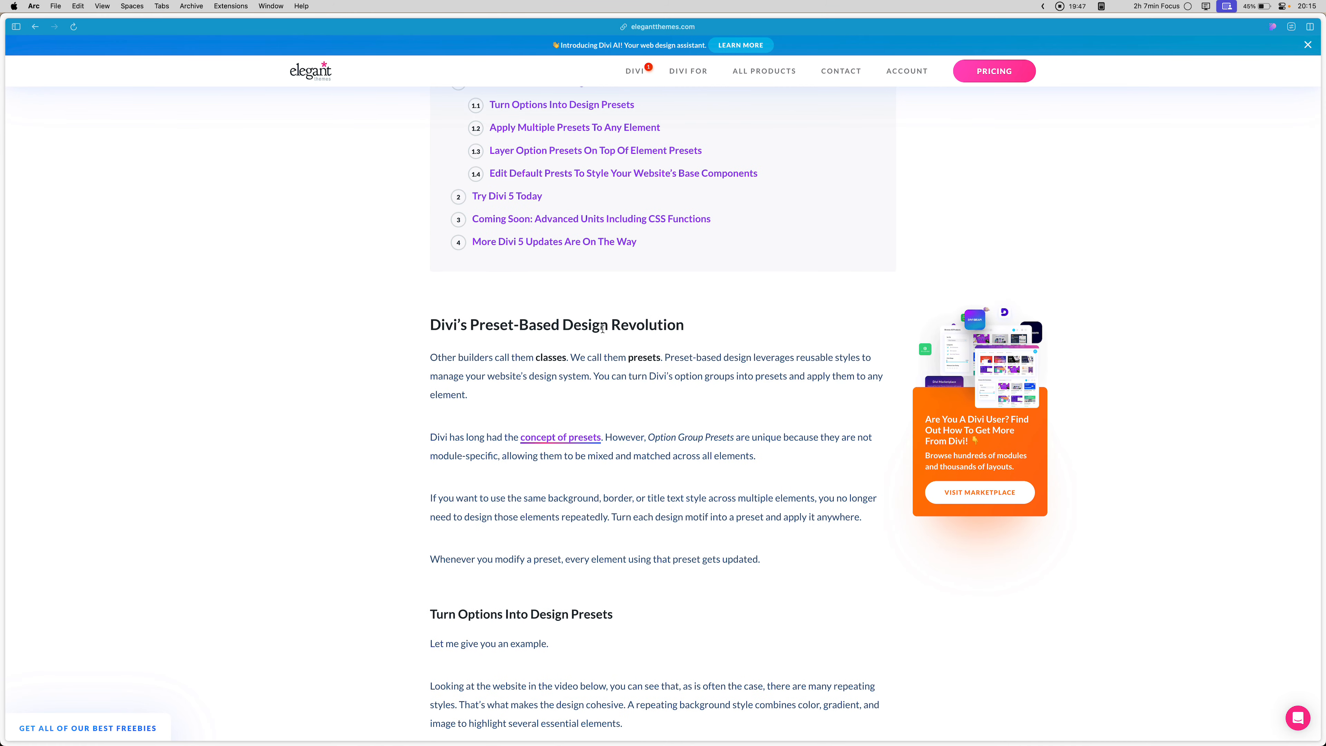
- Switch to the Divi page builder and list the Call To Action module's presets
key(ctrl+Tab)
key(ctrl+Tab)
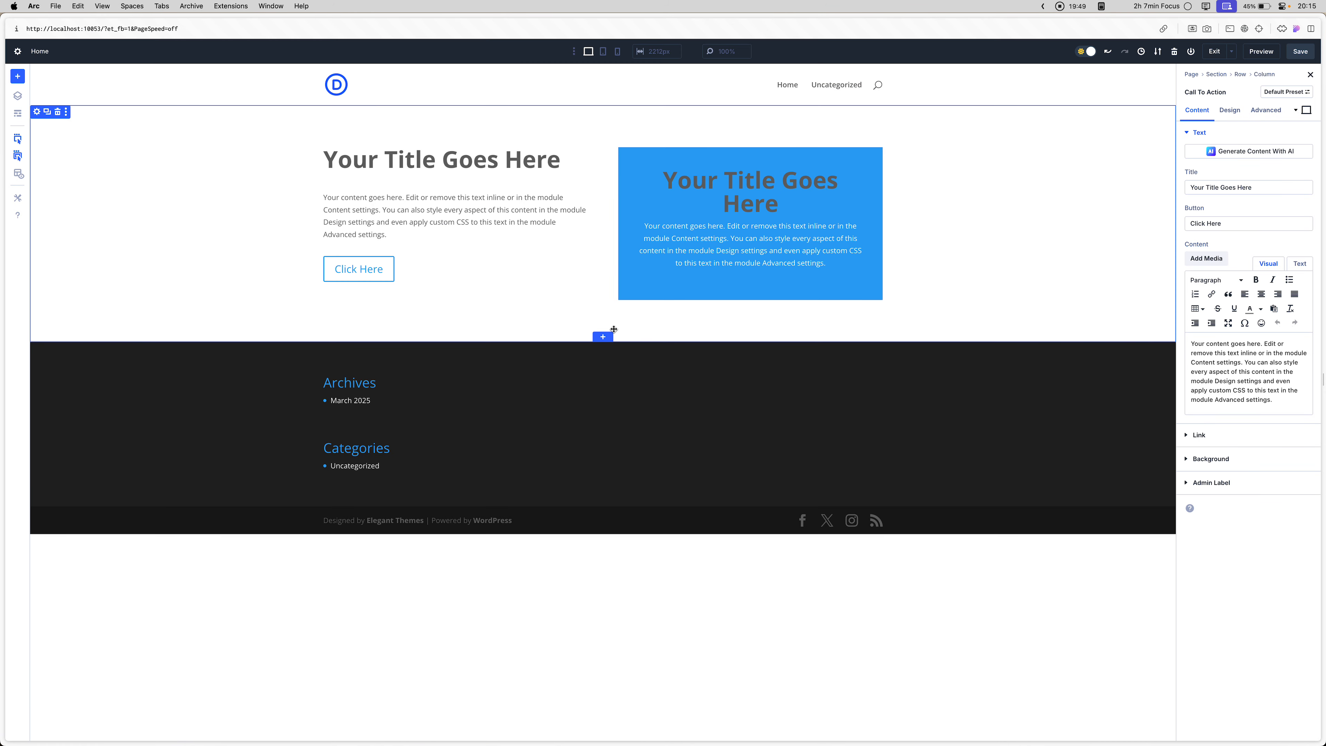
click(1286, 92)
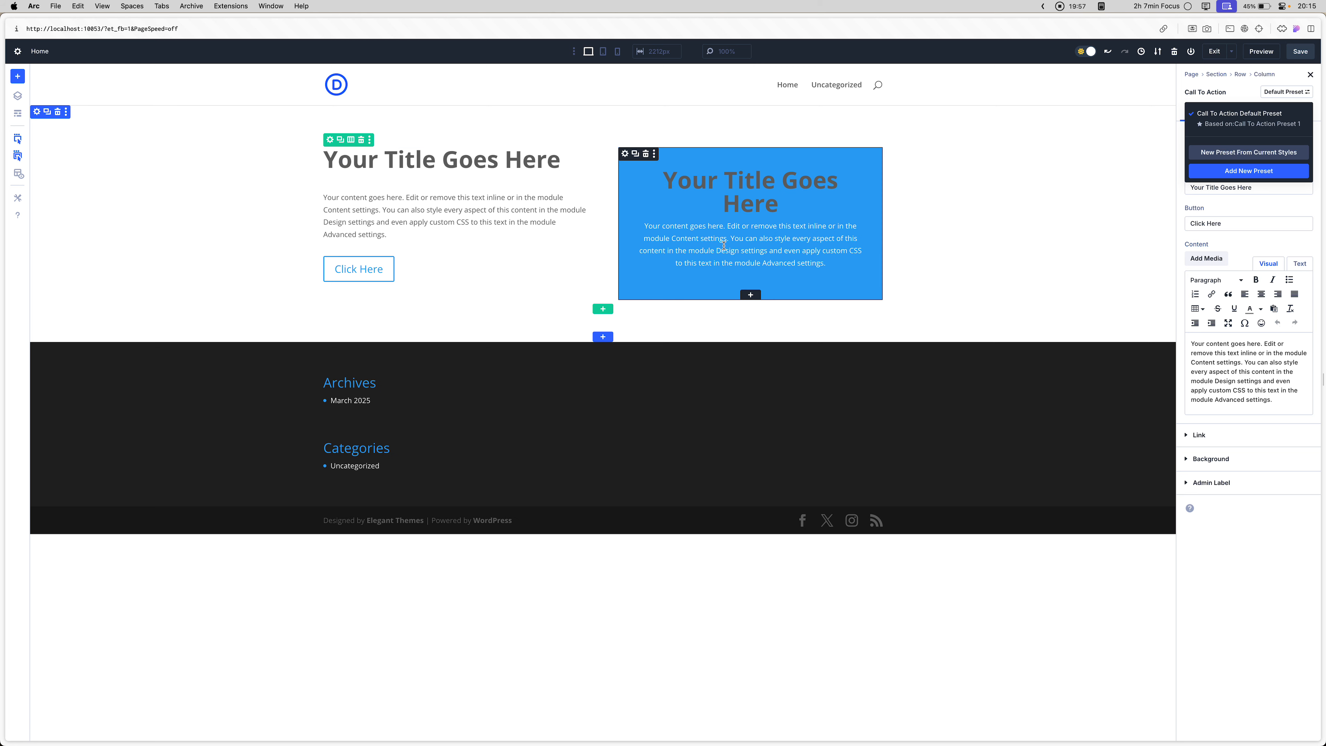
- Add a single-column row below the existing row and insert a Blurb module in it
click(603, 309)
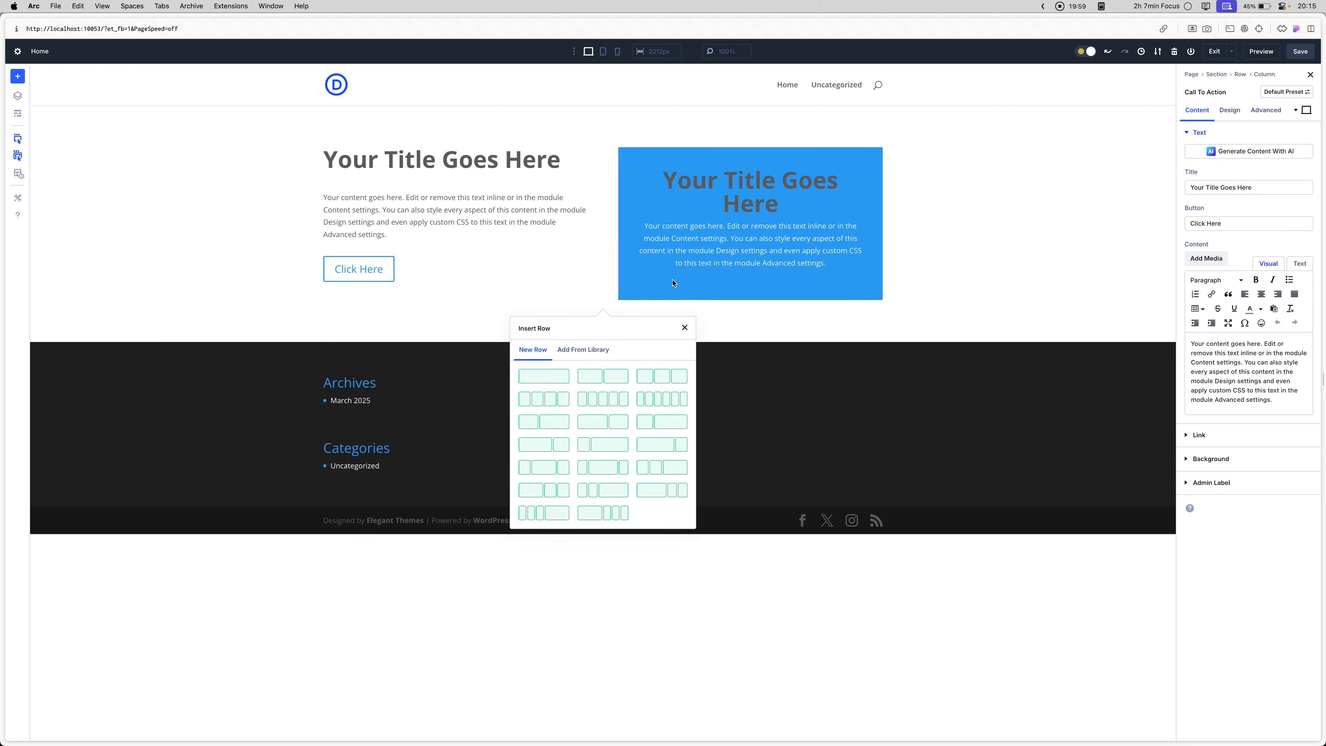
click(673, 283)
click(603, 309)
click(555, 377)
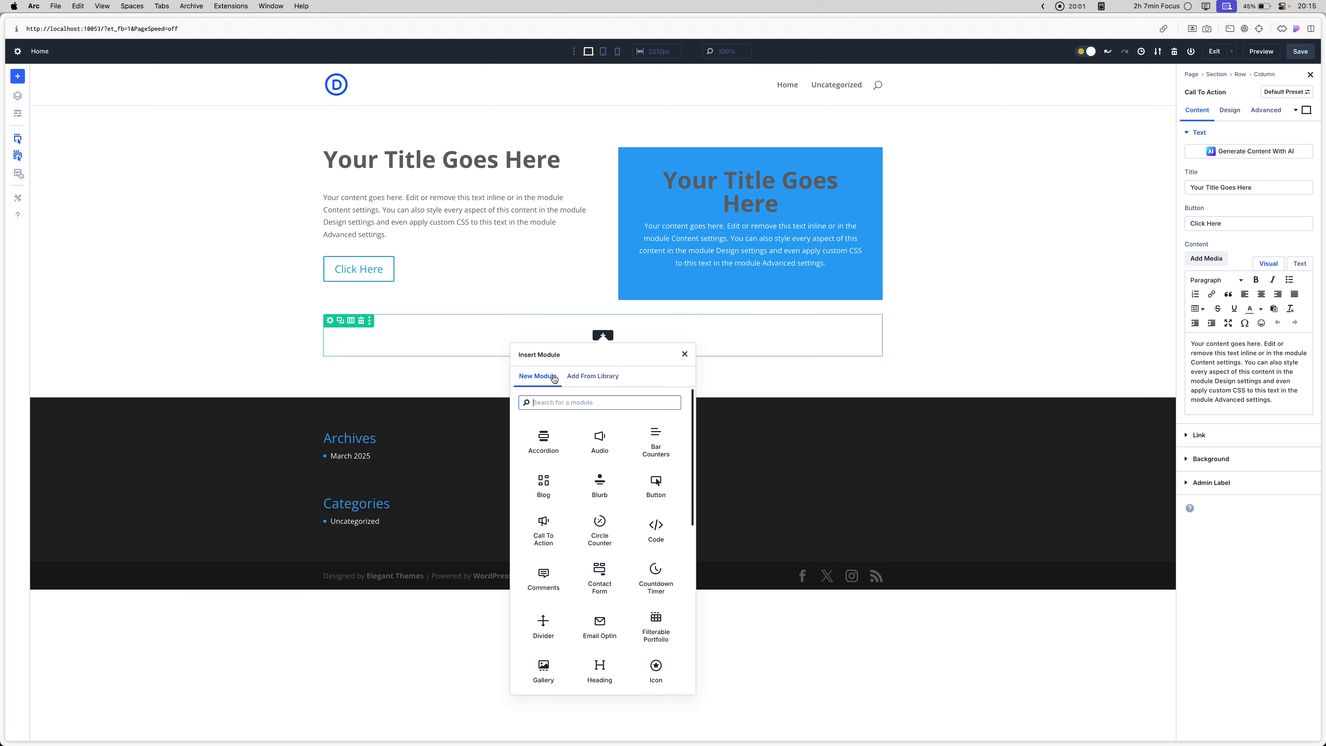
click(600, 485)
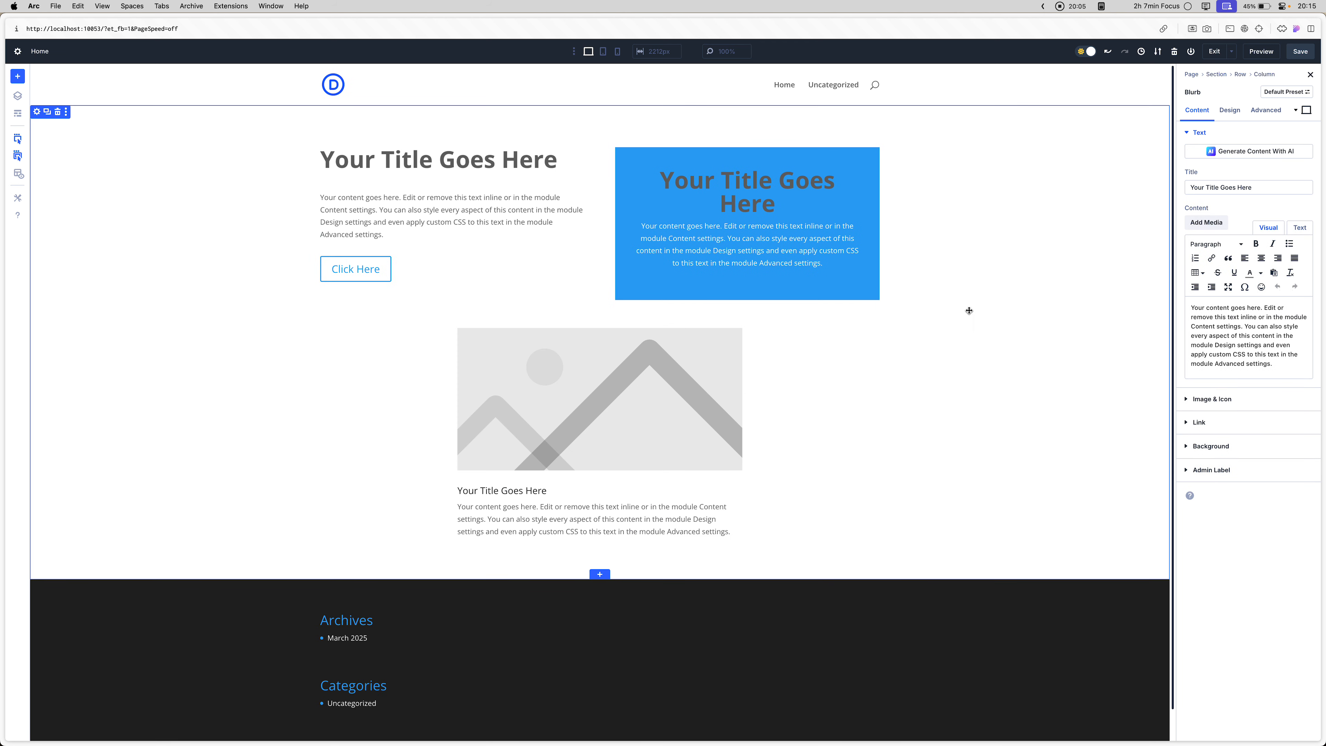
- Change the blurb row's layout to two equal columns
click(347, 321)
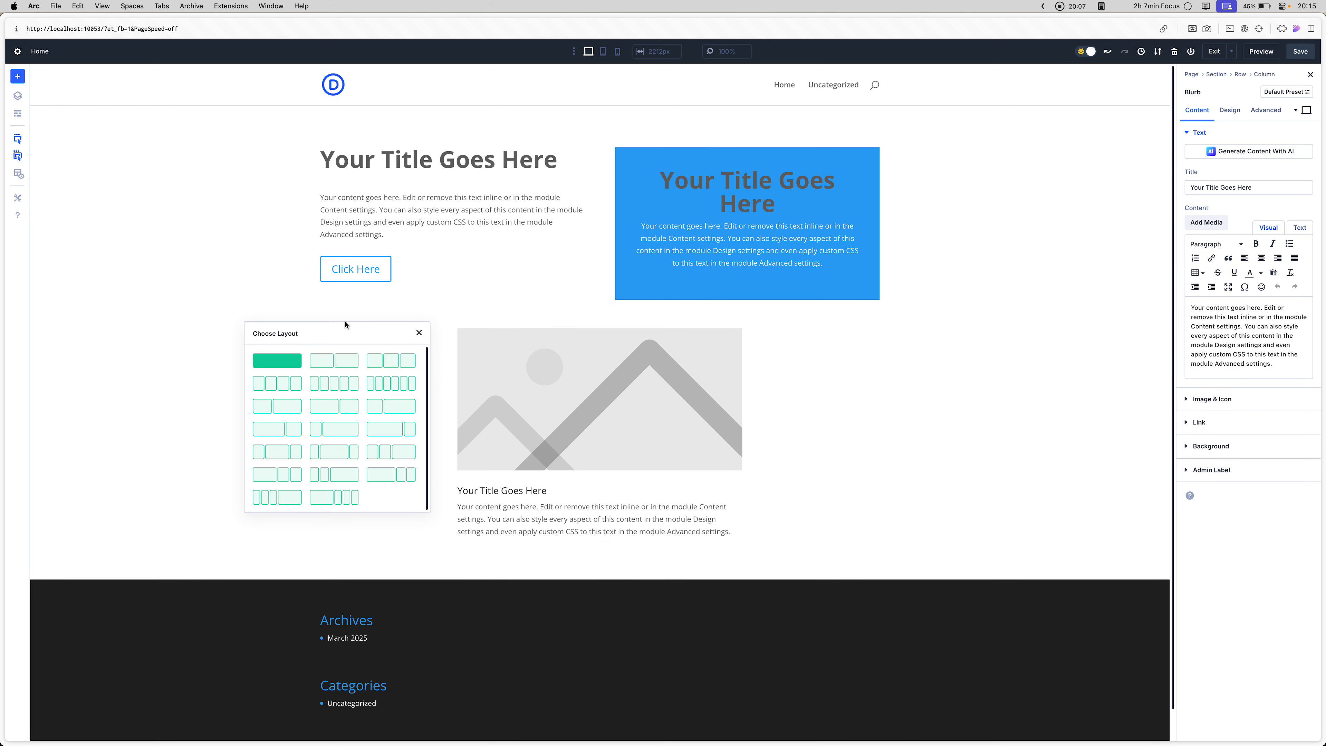
click(345, 363)
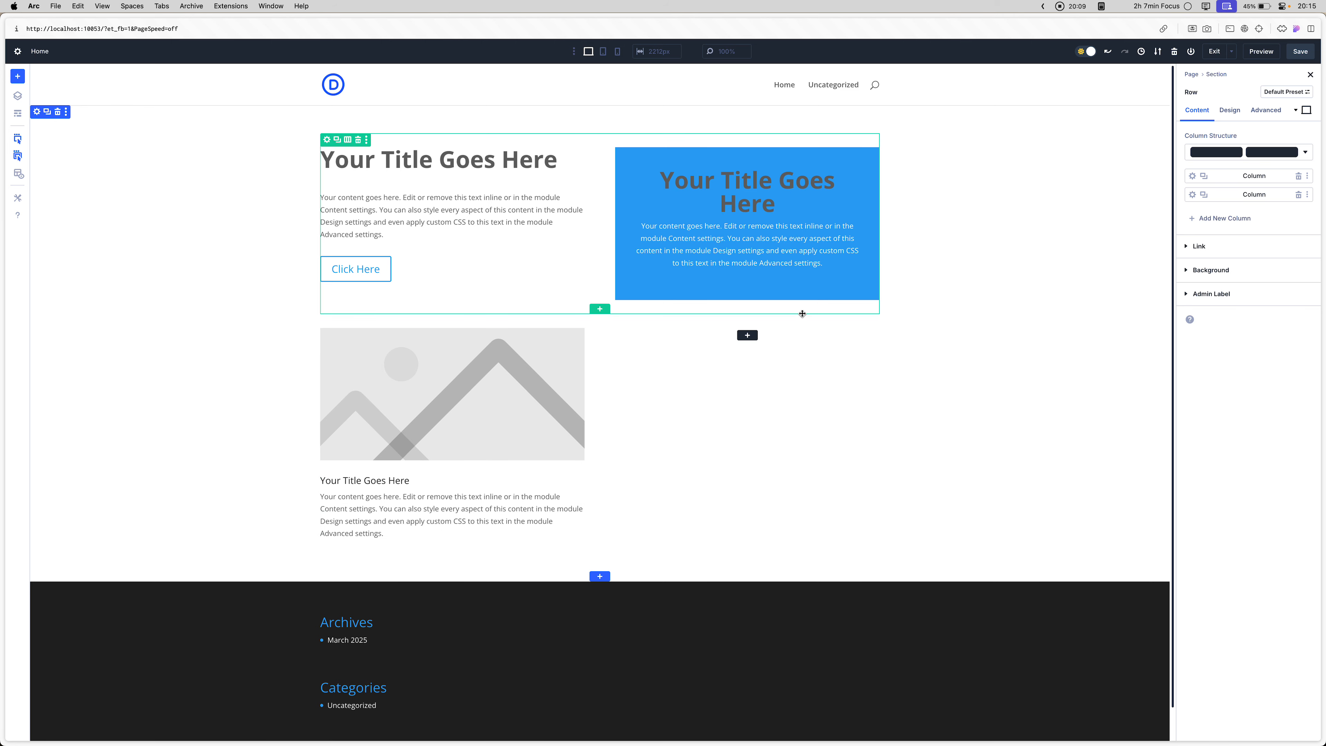
click(1193, 175)
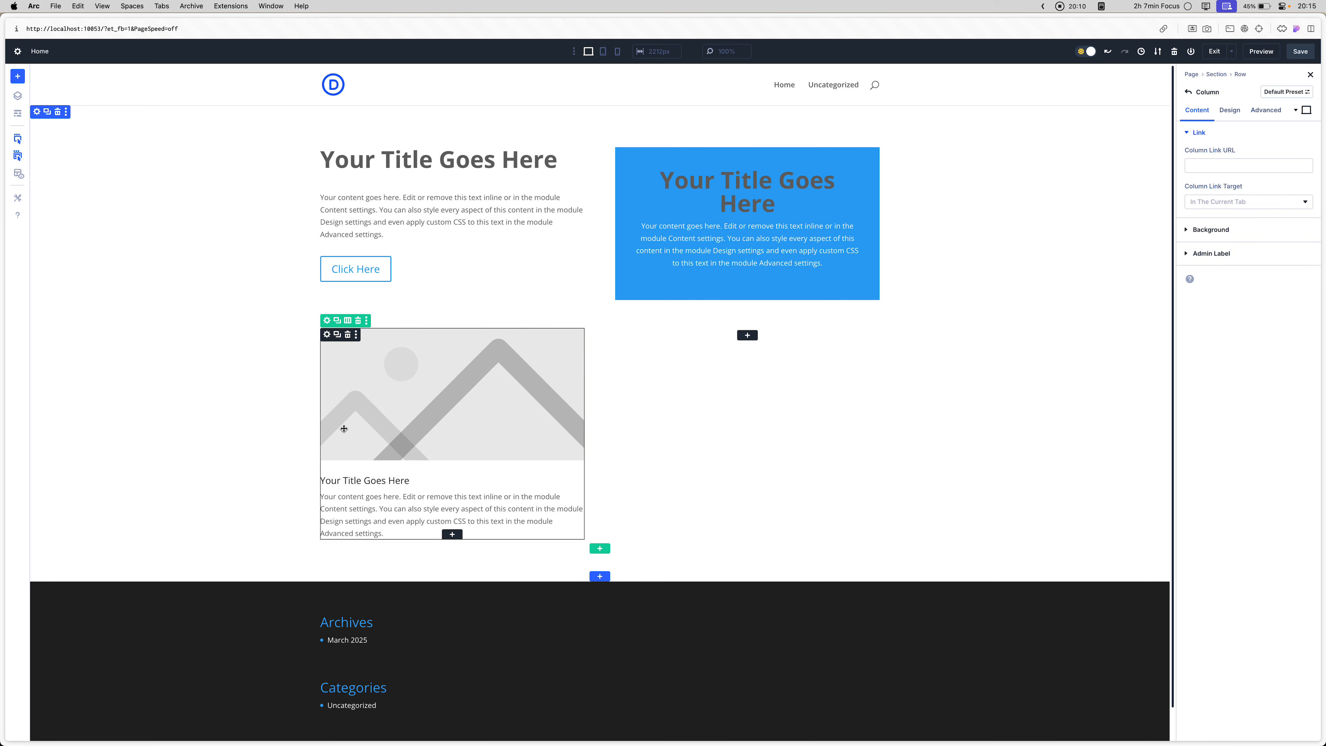
- Apply the "heading small" preset to the blurb's title text
click(331, 337)
click(1230, 110)
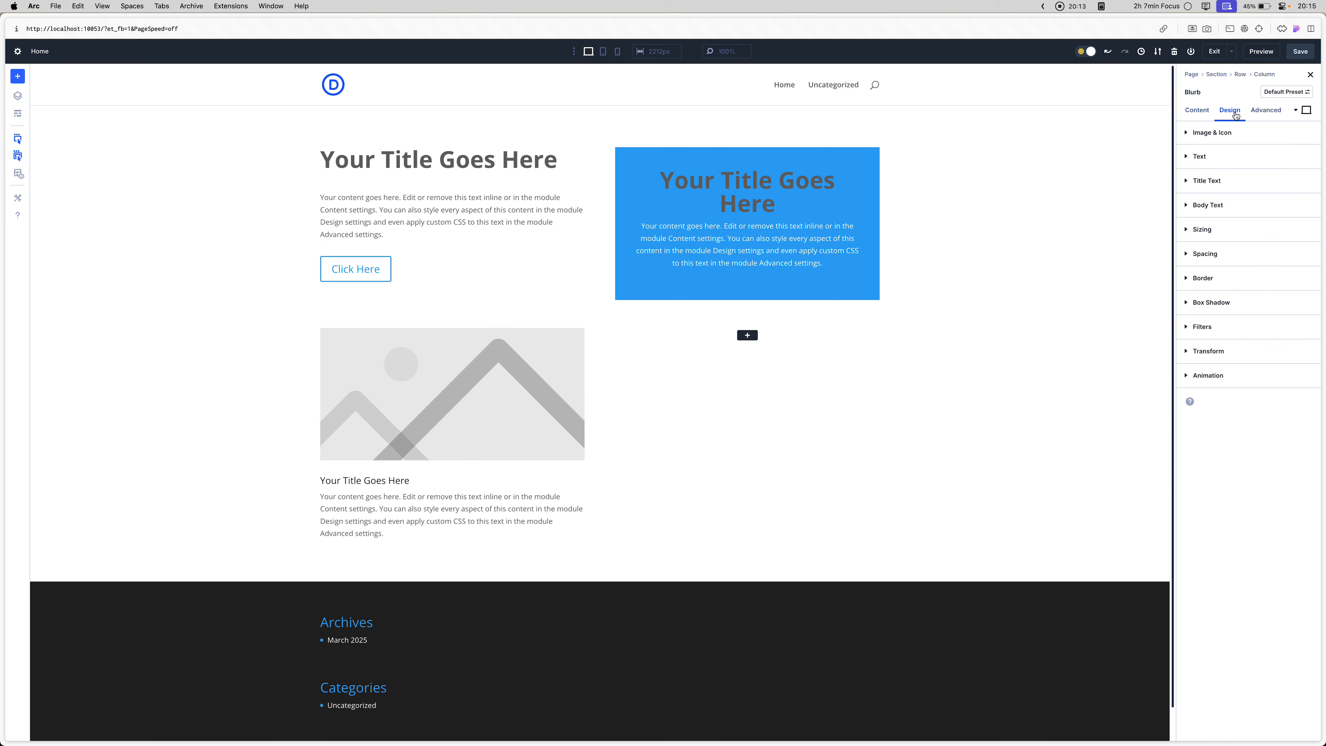
click(1307, 183)
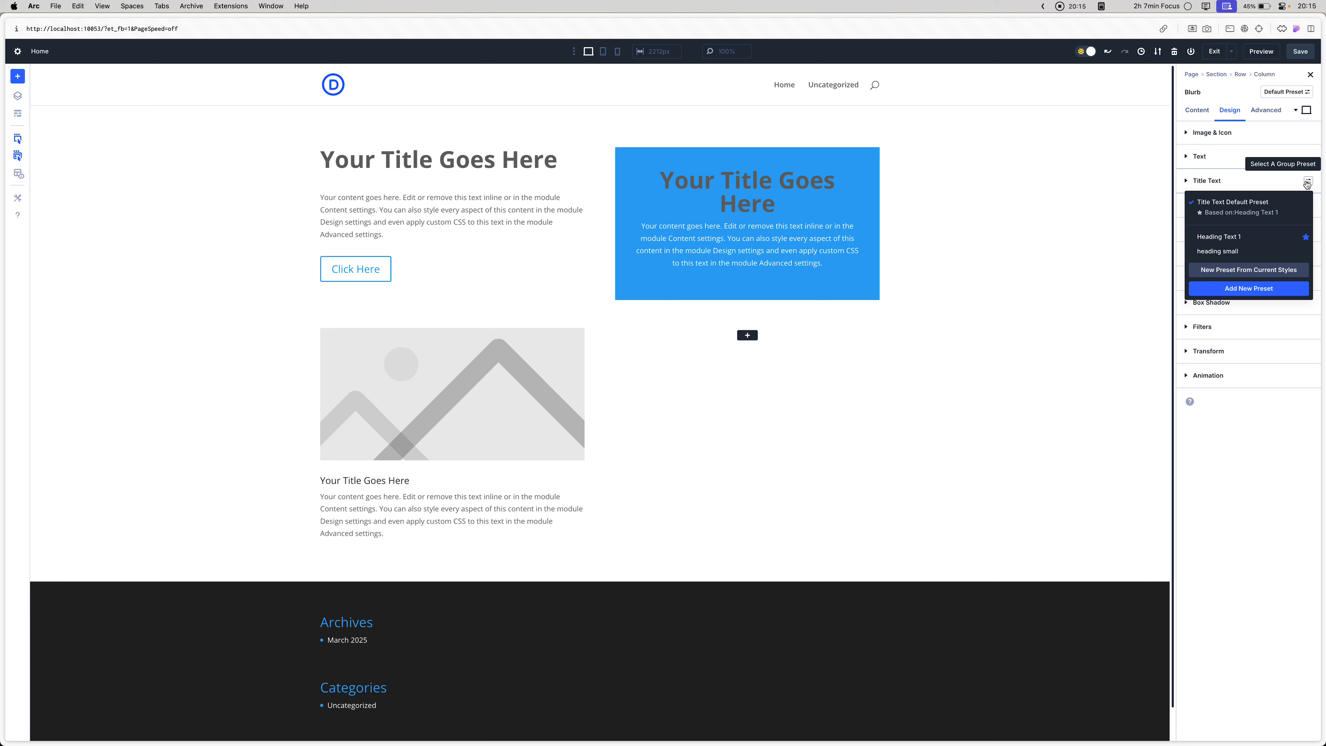
click(1237, 256)
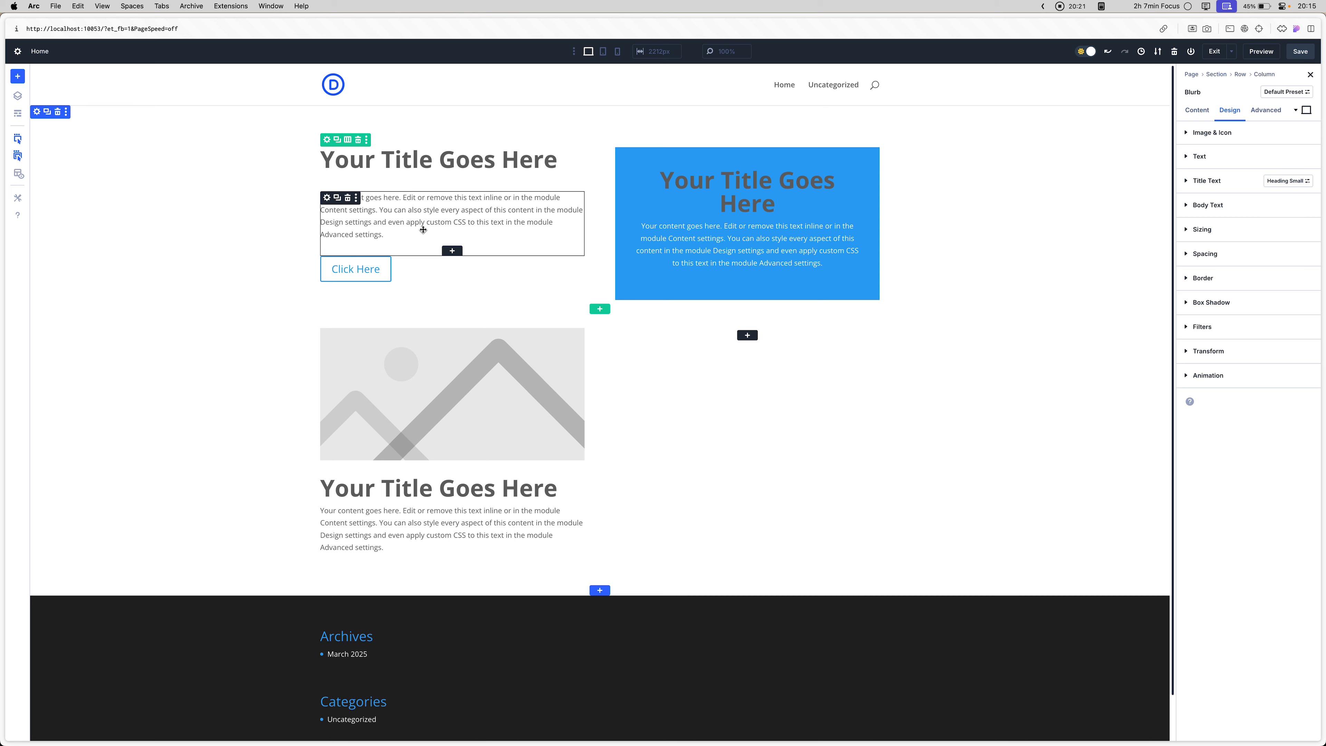
- Try the text-sm preset on the first row's text module, and replace it with text-md
double_click(369, 234)
click(1230, 110)
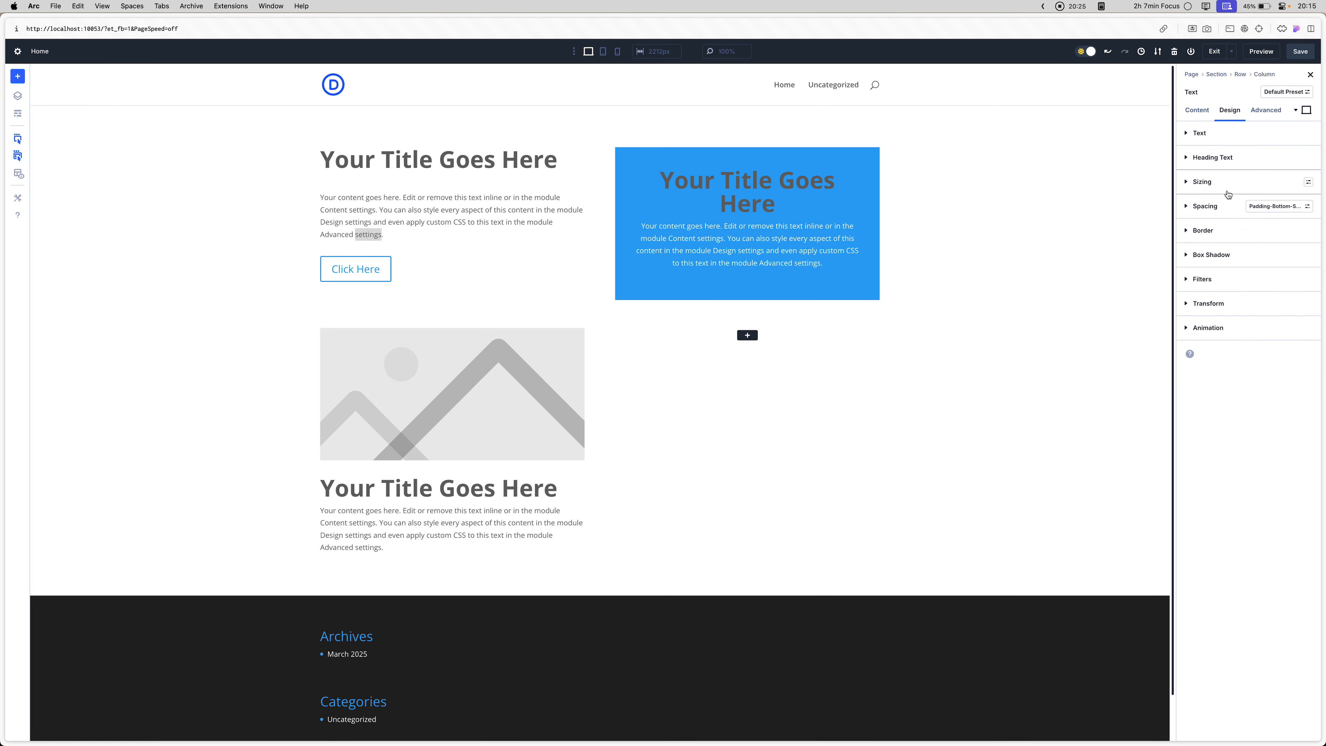
click(1229, 135)
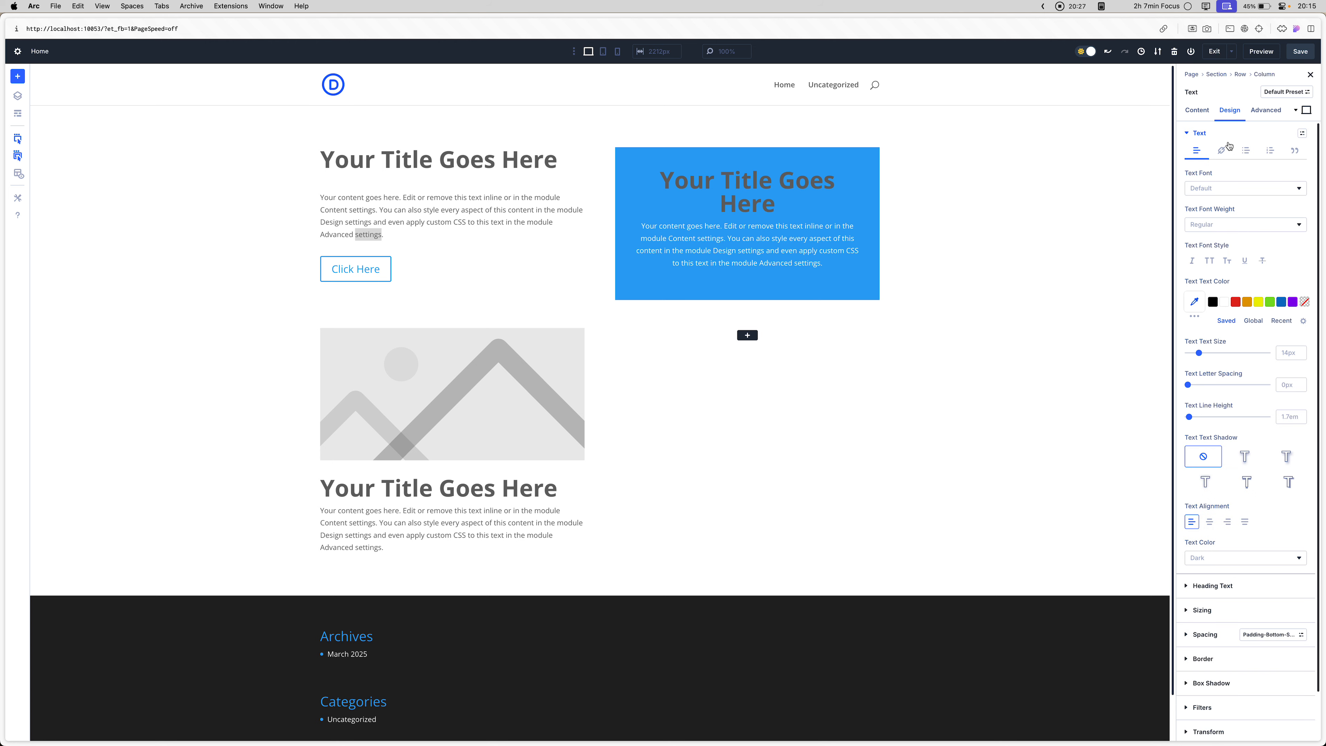
click(1242, 136)
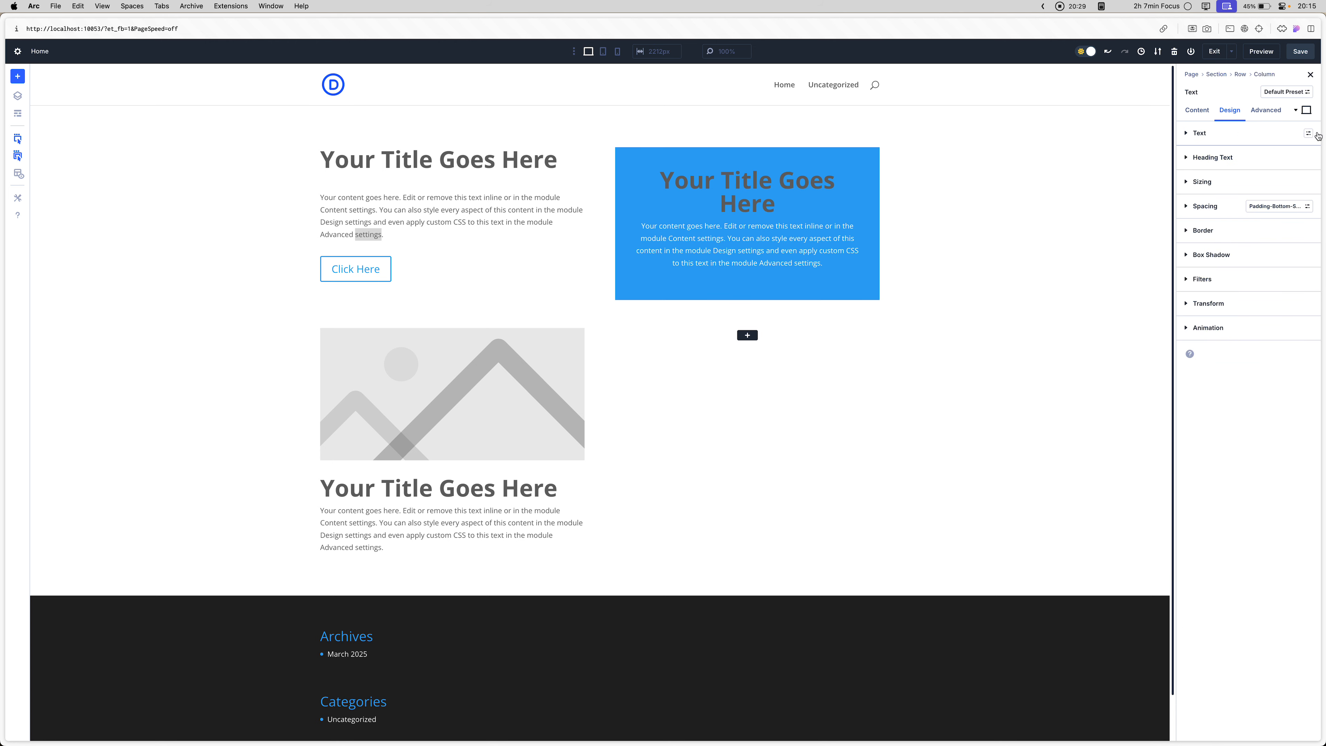
click(1308, 133)
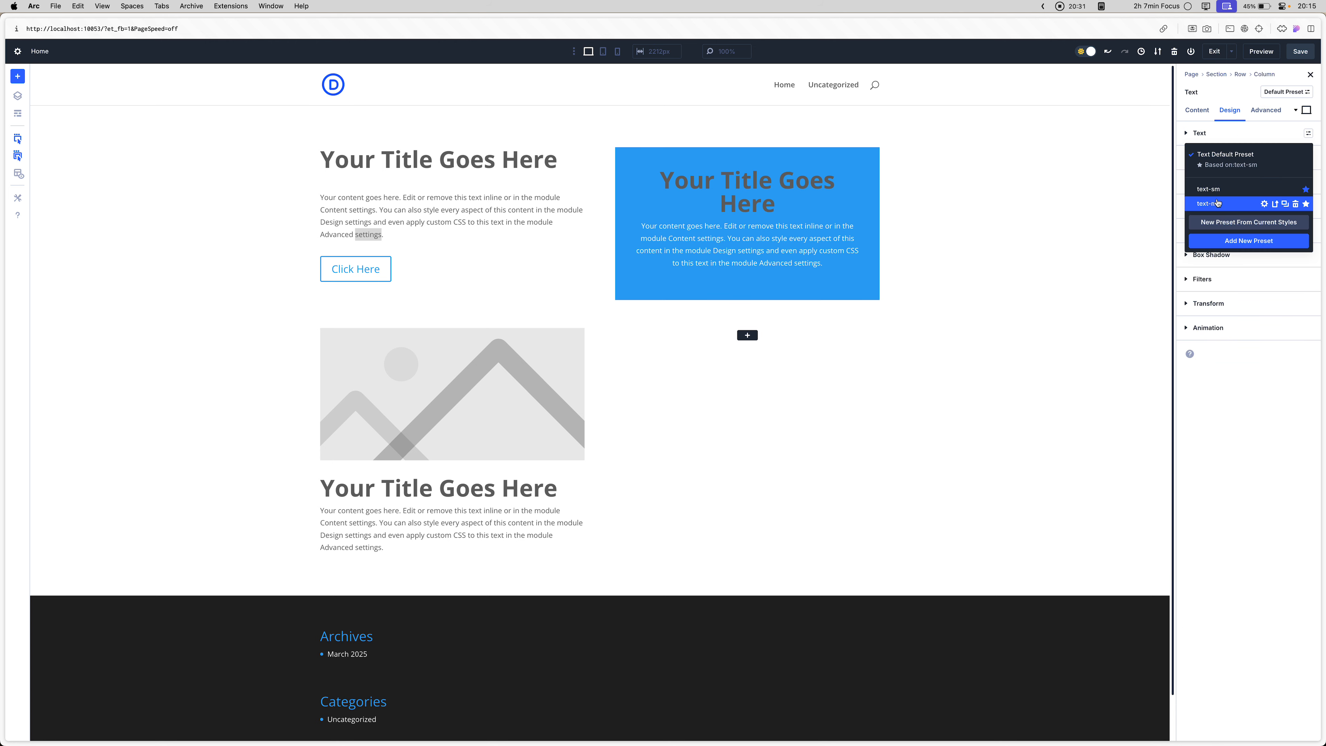
click(1210, 189)
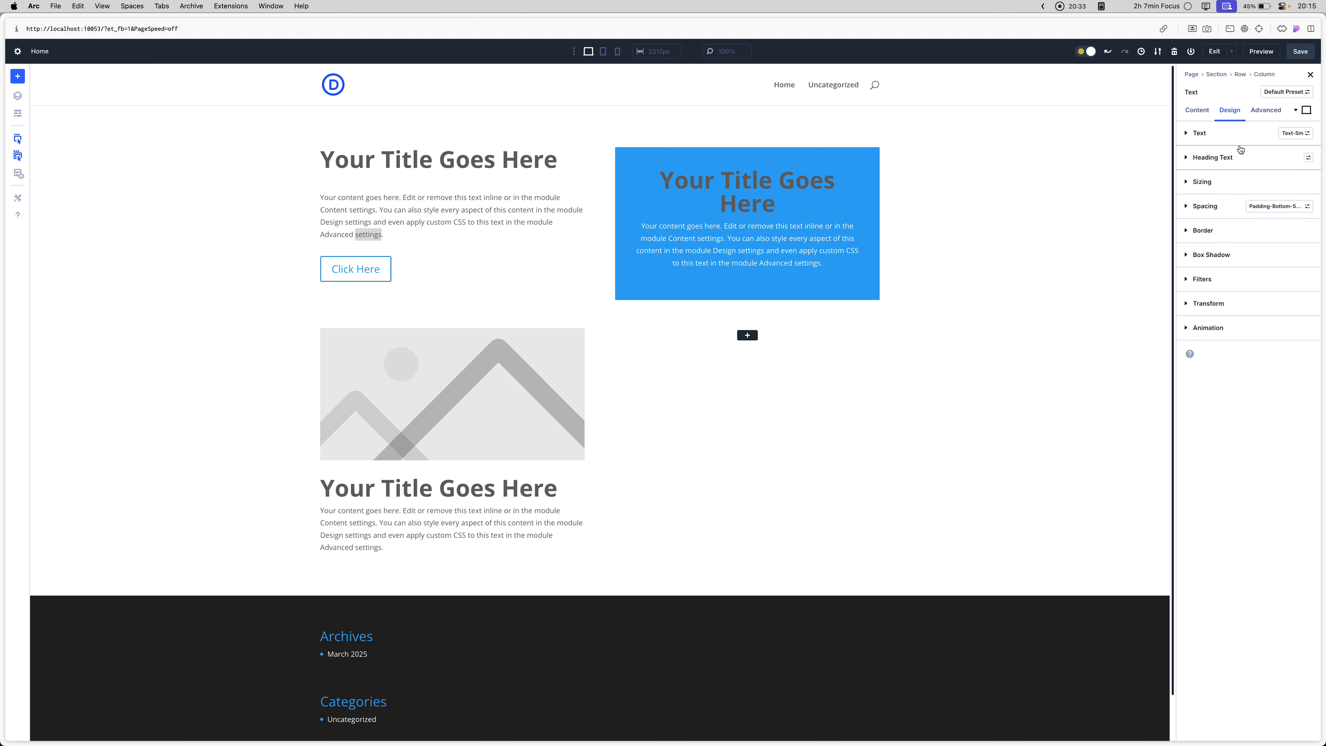
click(1305, 133)
click(1217, 214)
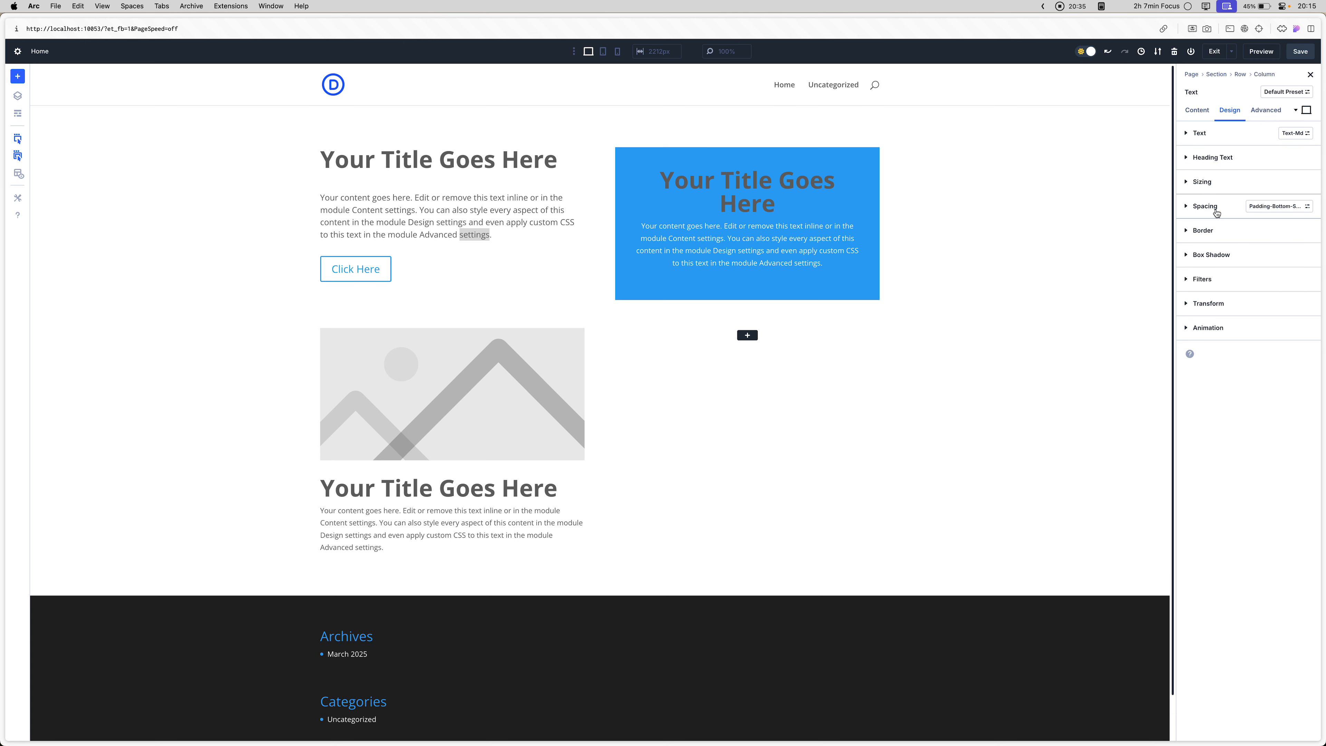
- Edit the text-sm preset to use a text size of 13px and save the preset
click(1305, 132)
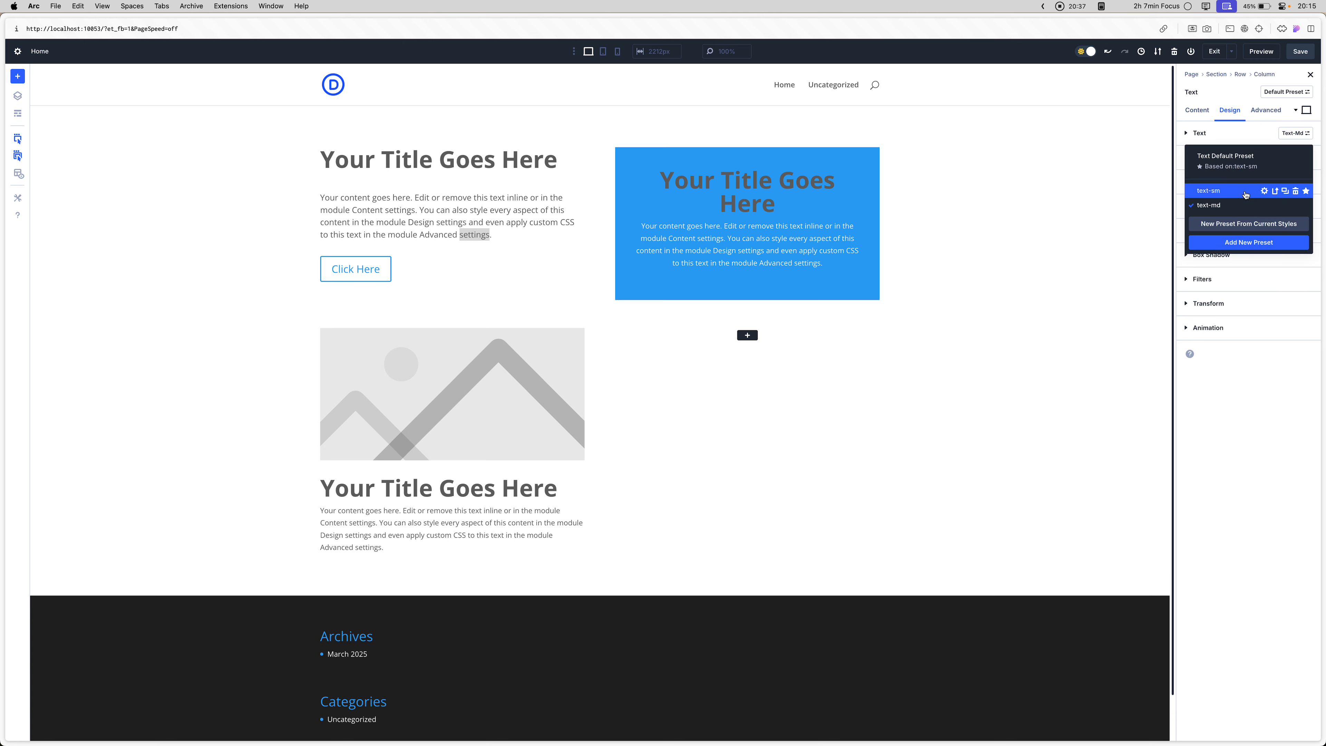
click(1263, 192)
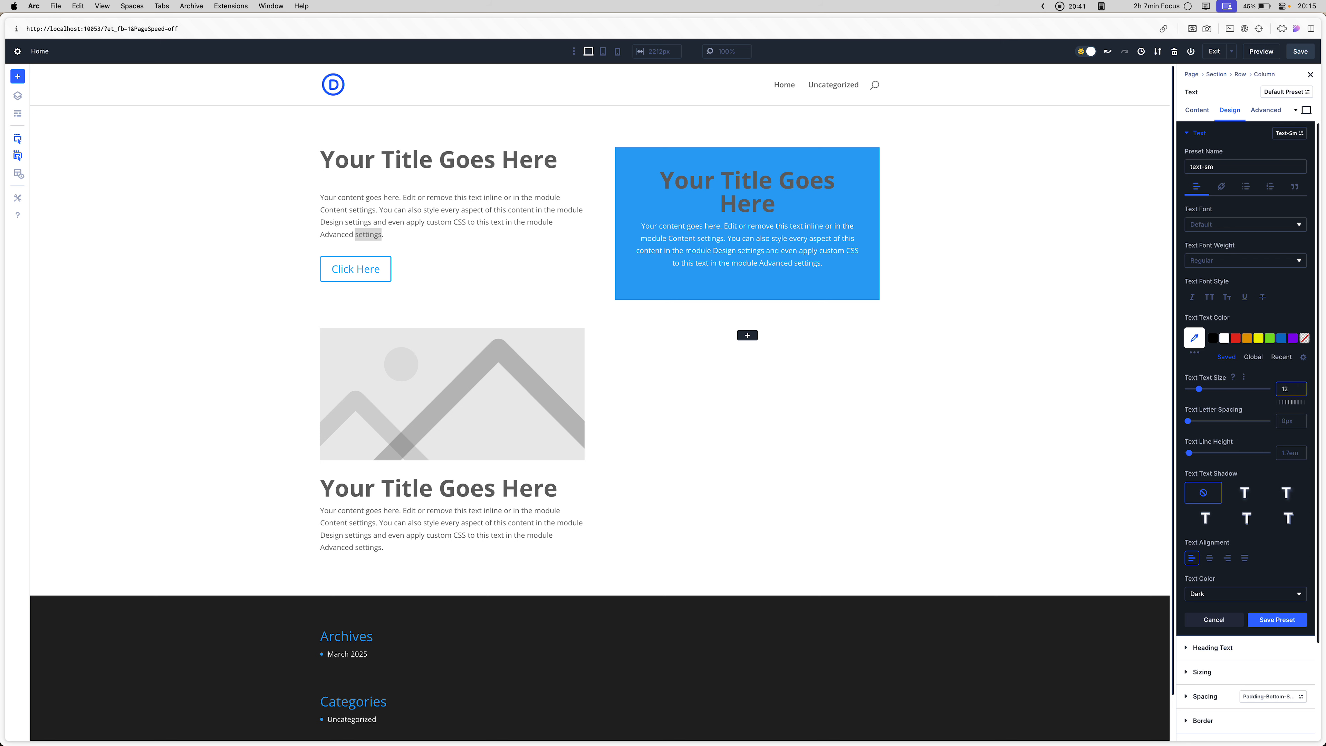
text(px)
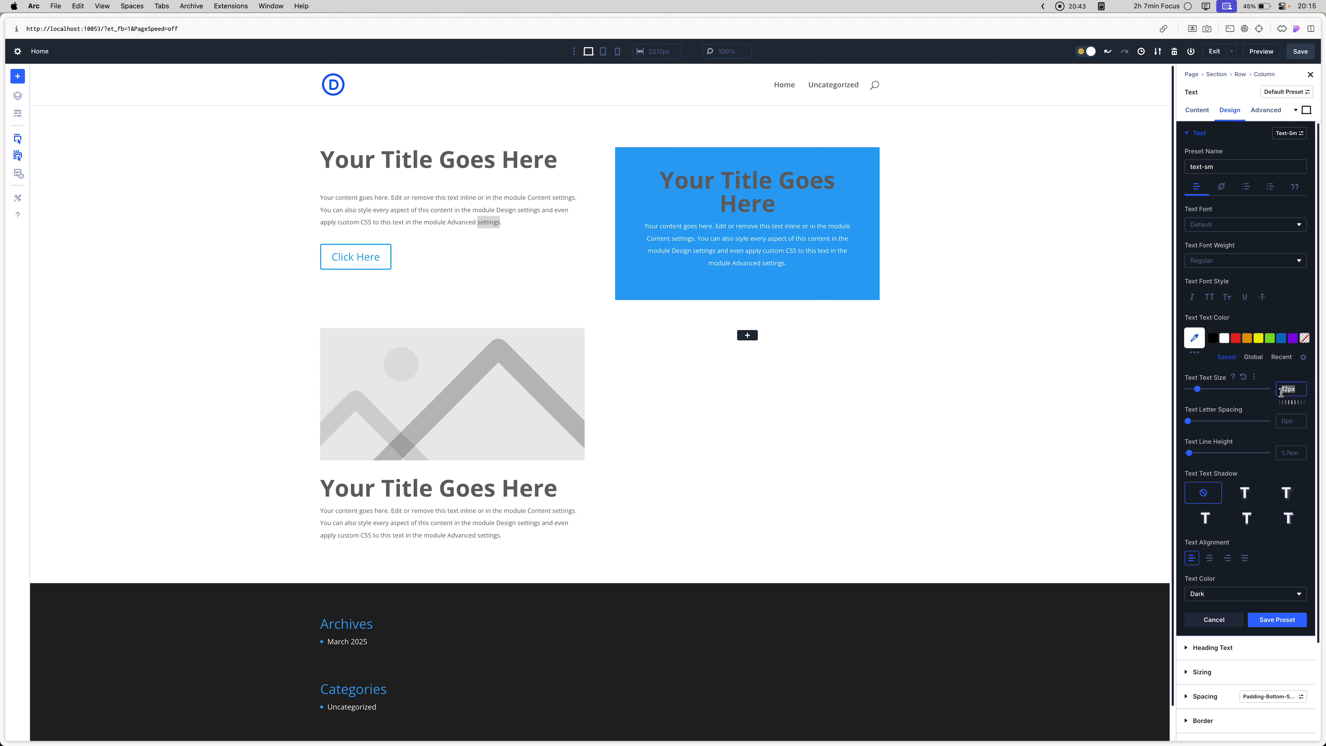
text(13px)
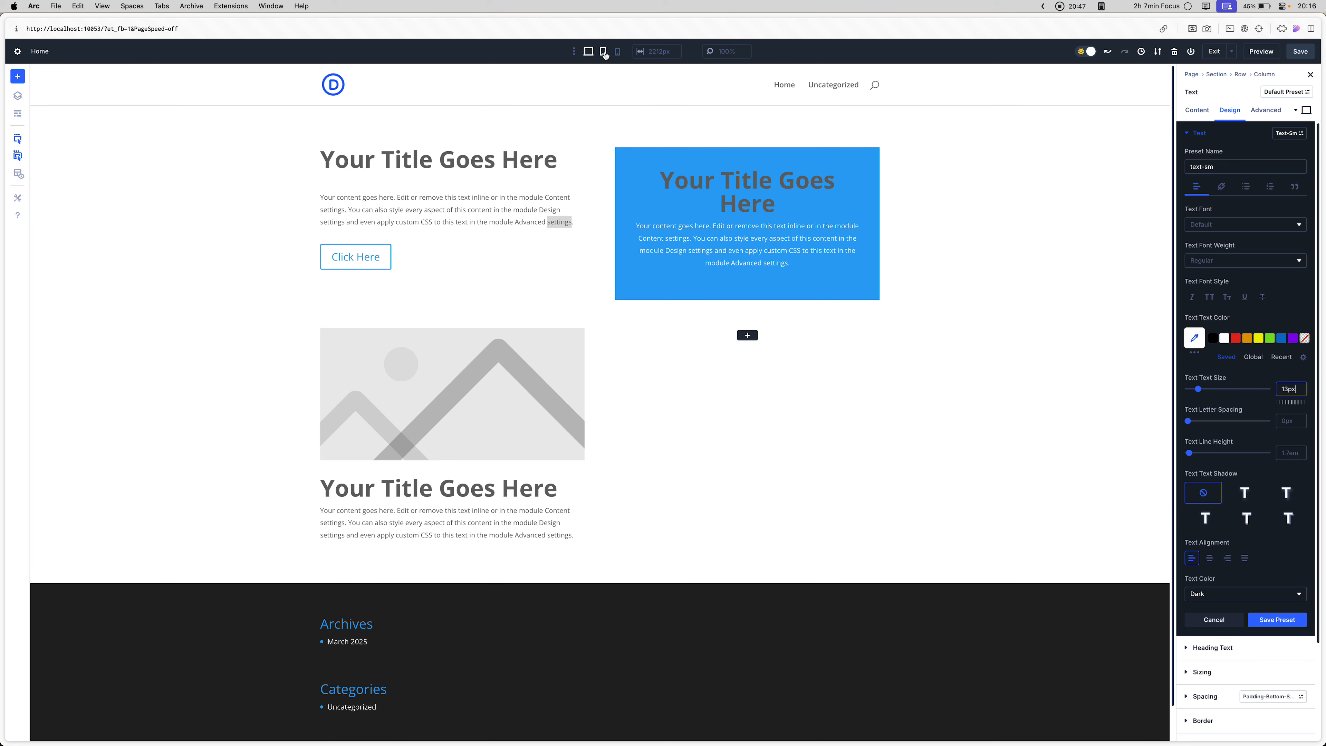
click(617, 51)
click(589, 51)
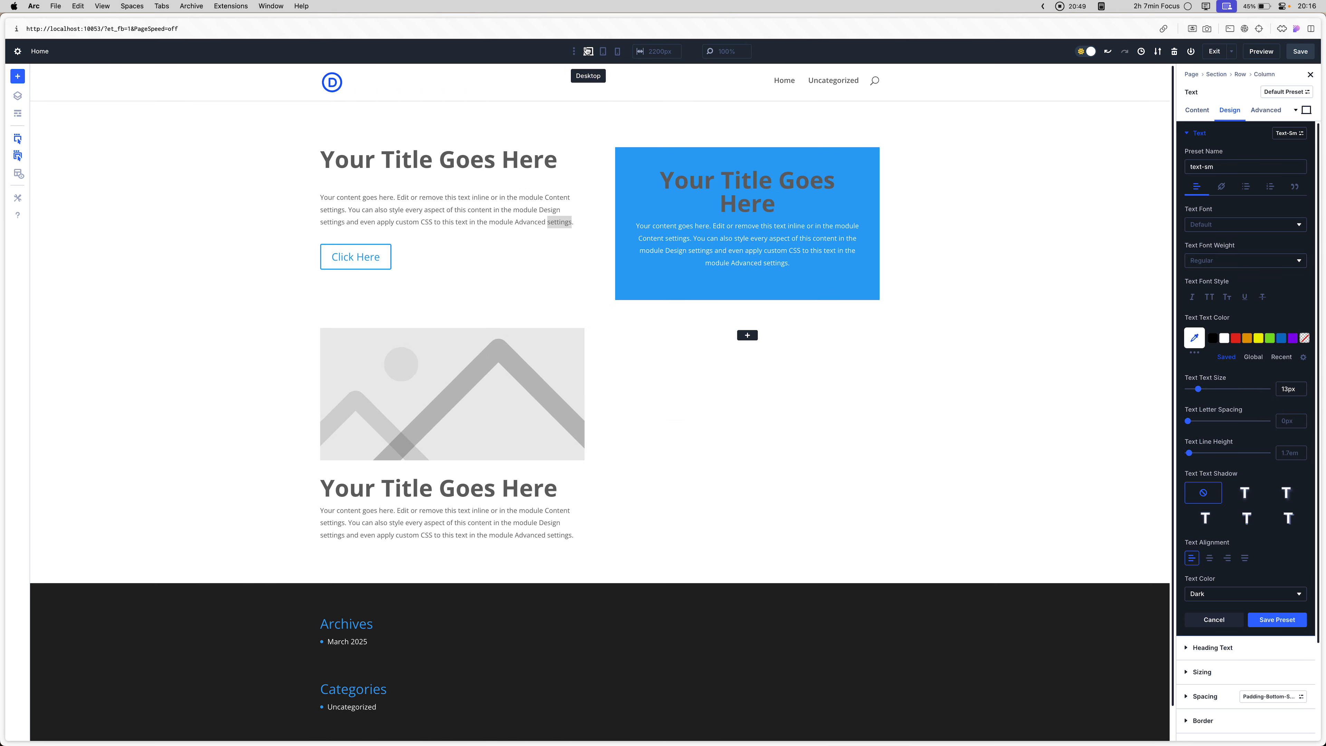
click(1274, 622)
click(1277, 621)
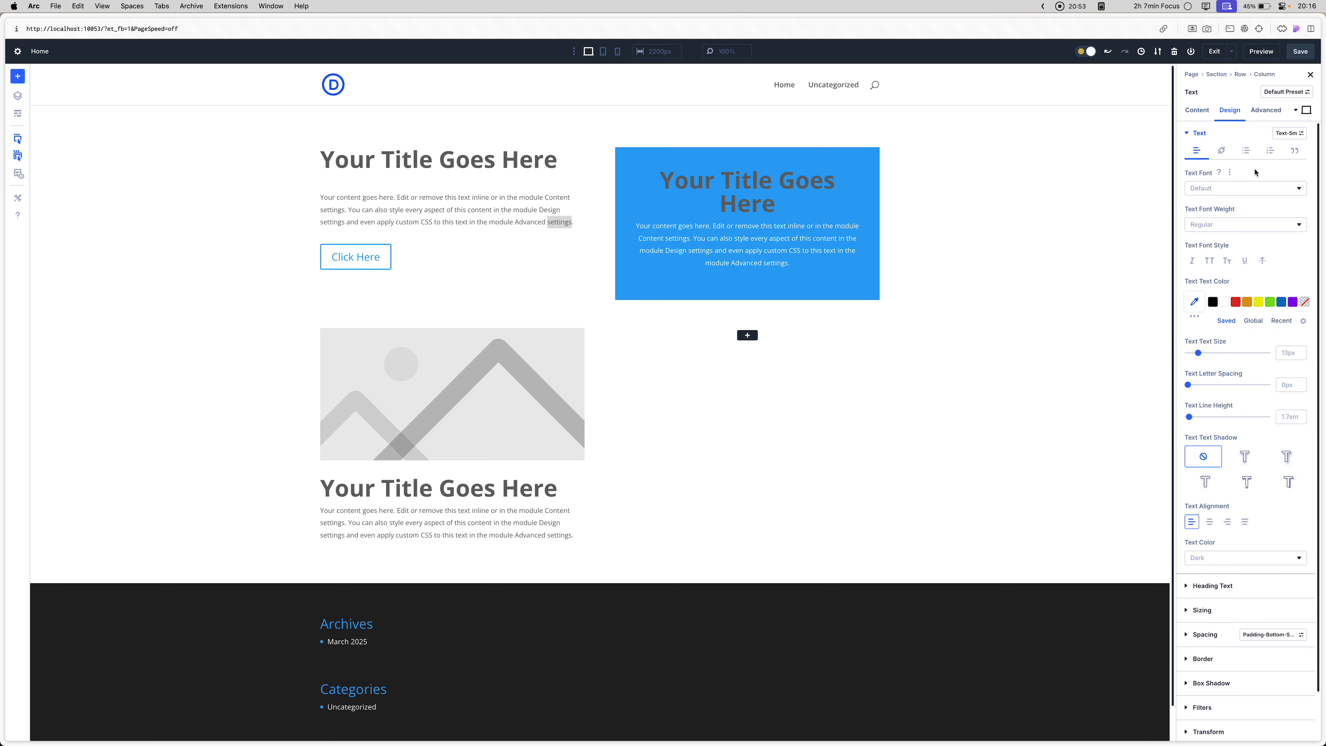
- Check which presets the blurb's Text option group offers and examine its text options
click(384, 530)
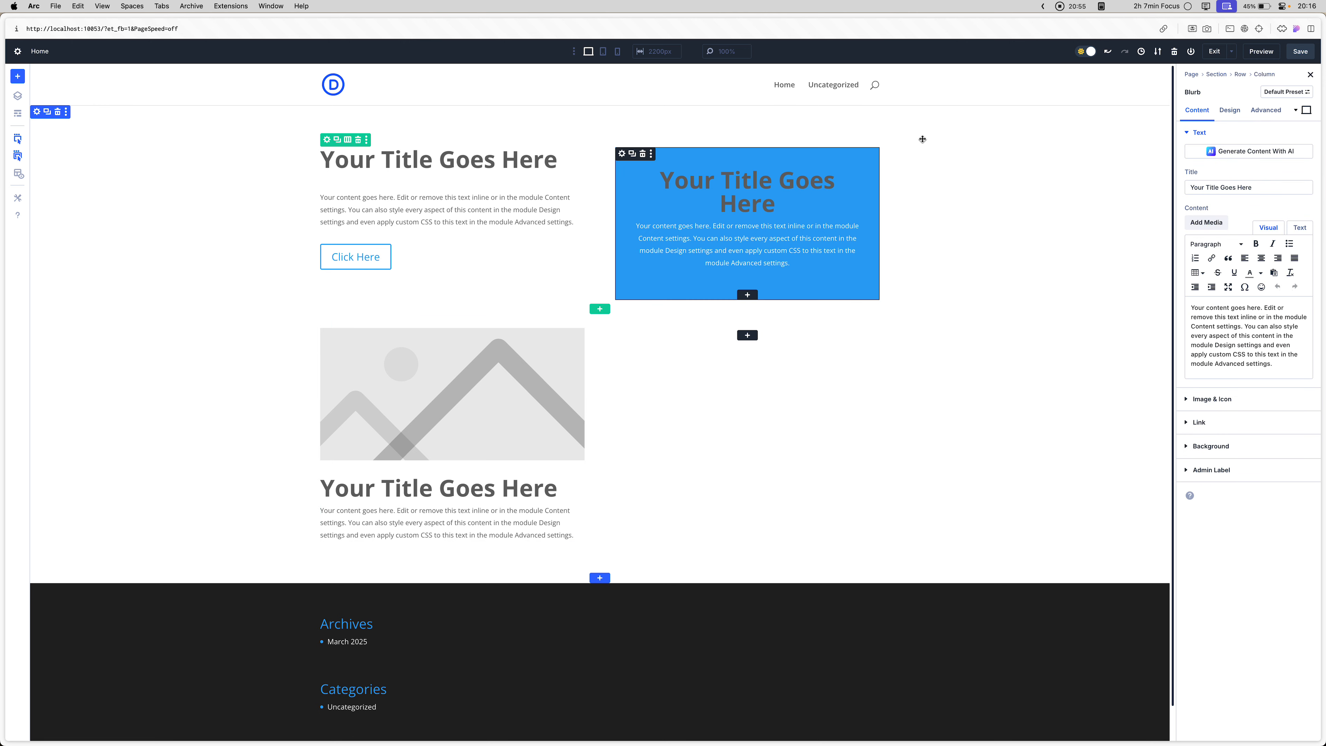
click(1230, 111)
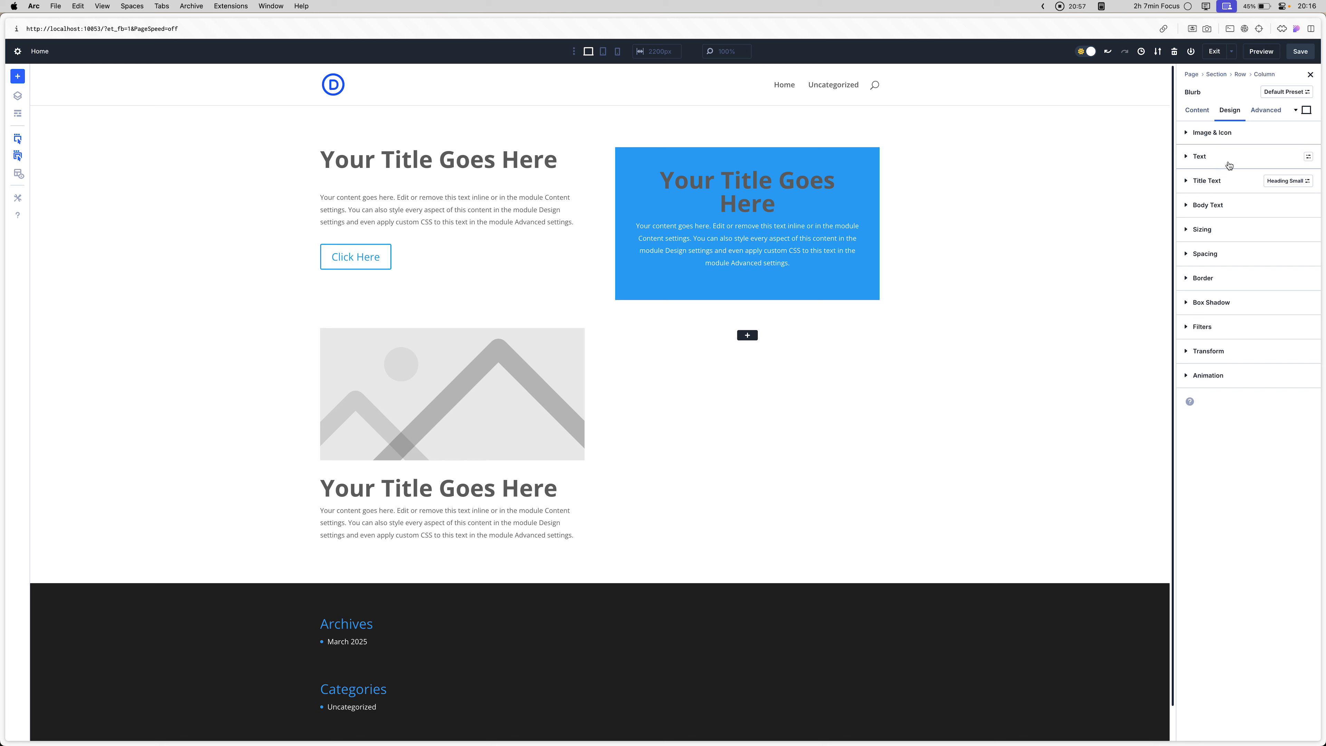
click(1308, 157)
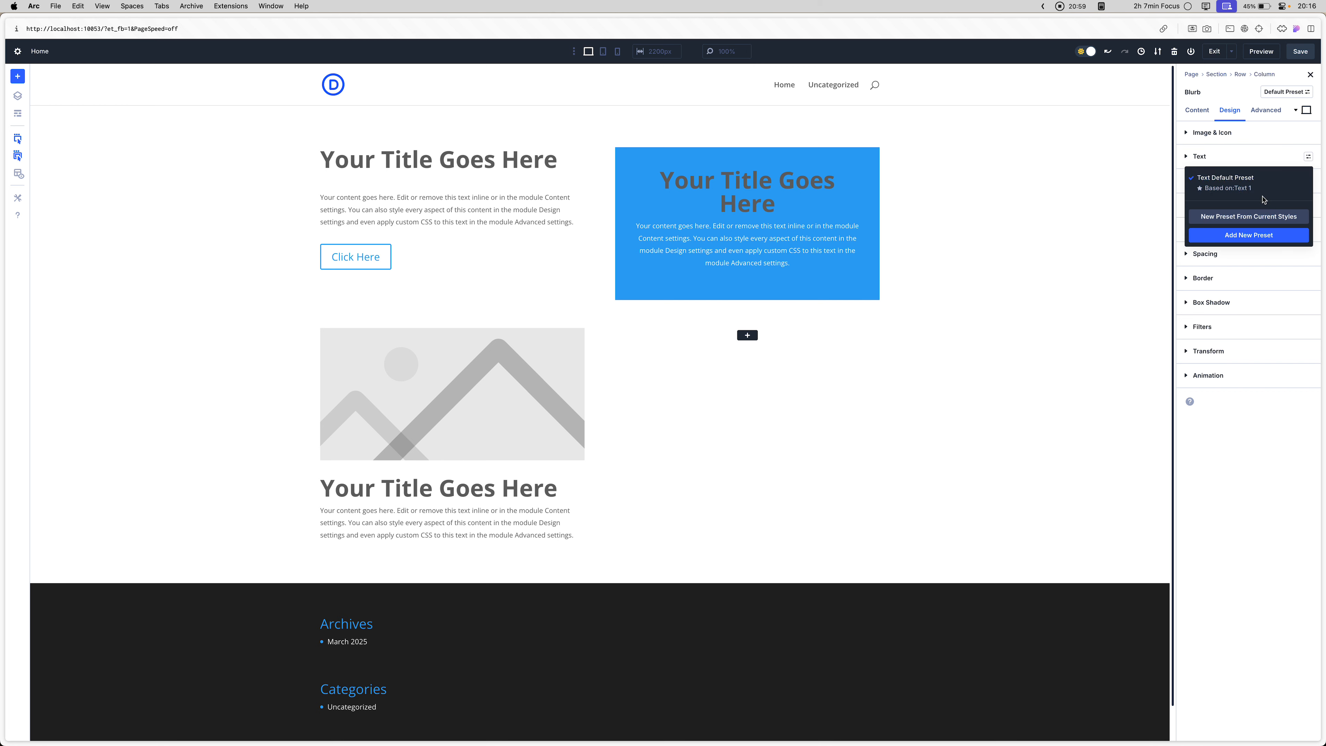
click(1226, 192)
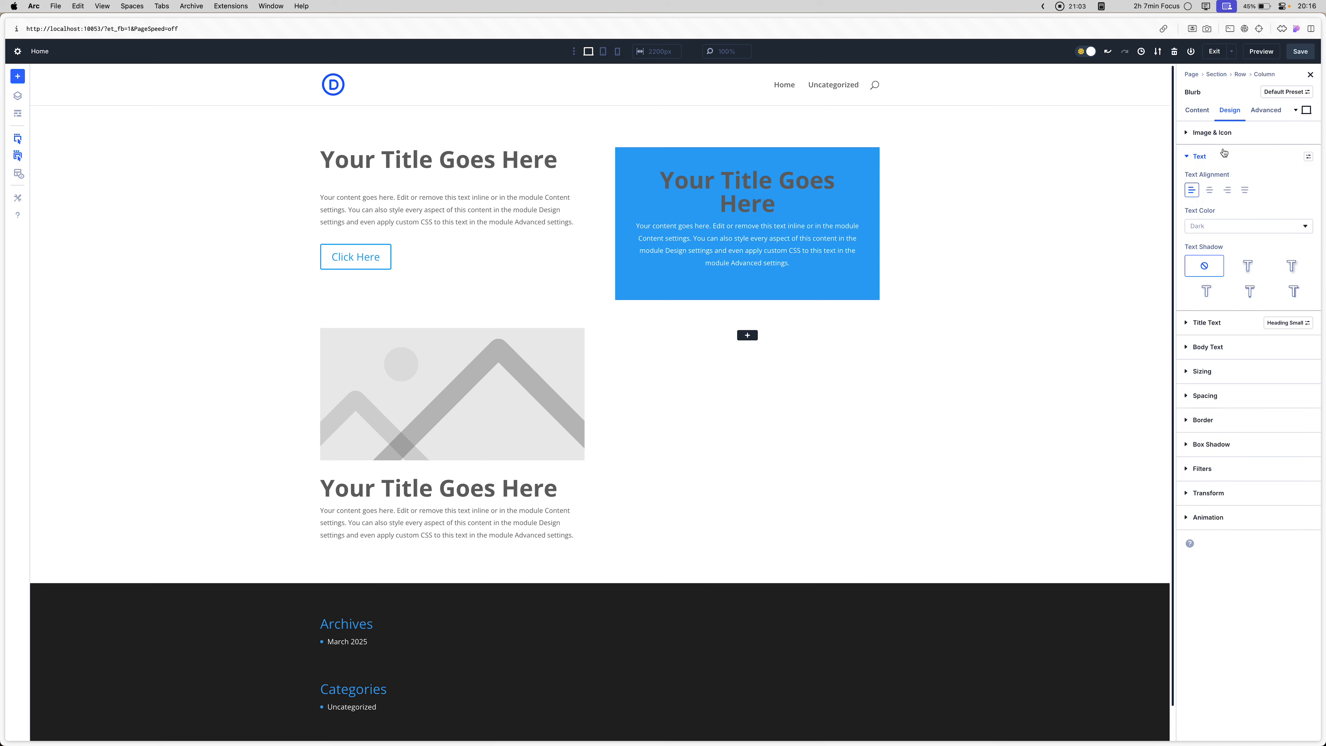
- Apply the text-md preset to the text module under the first row's heading
click(420, 210)
click(1229, 110)
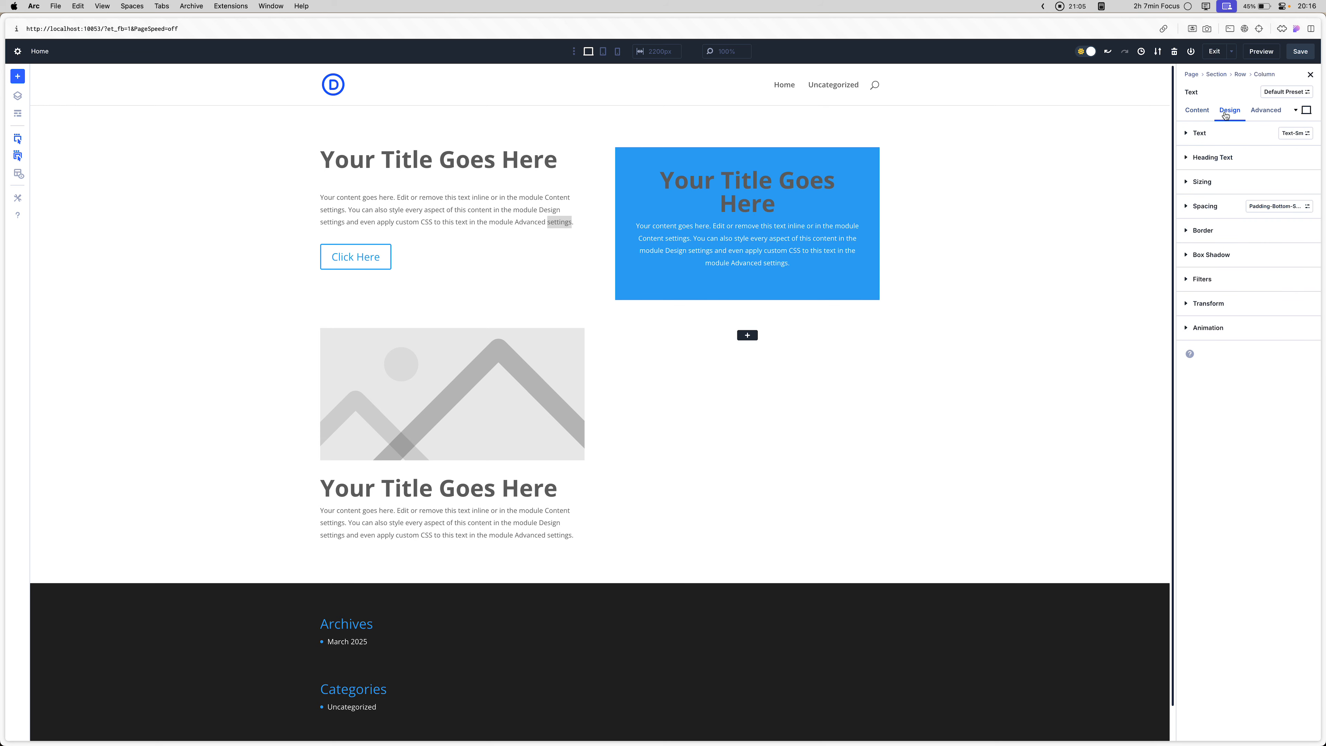
click(1302, 137)
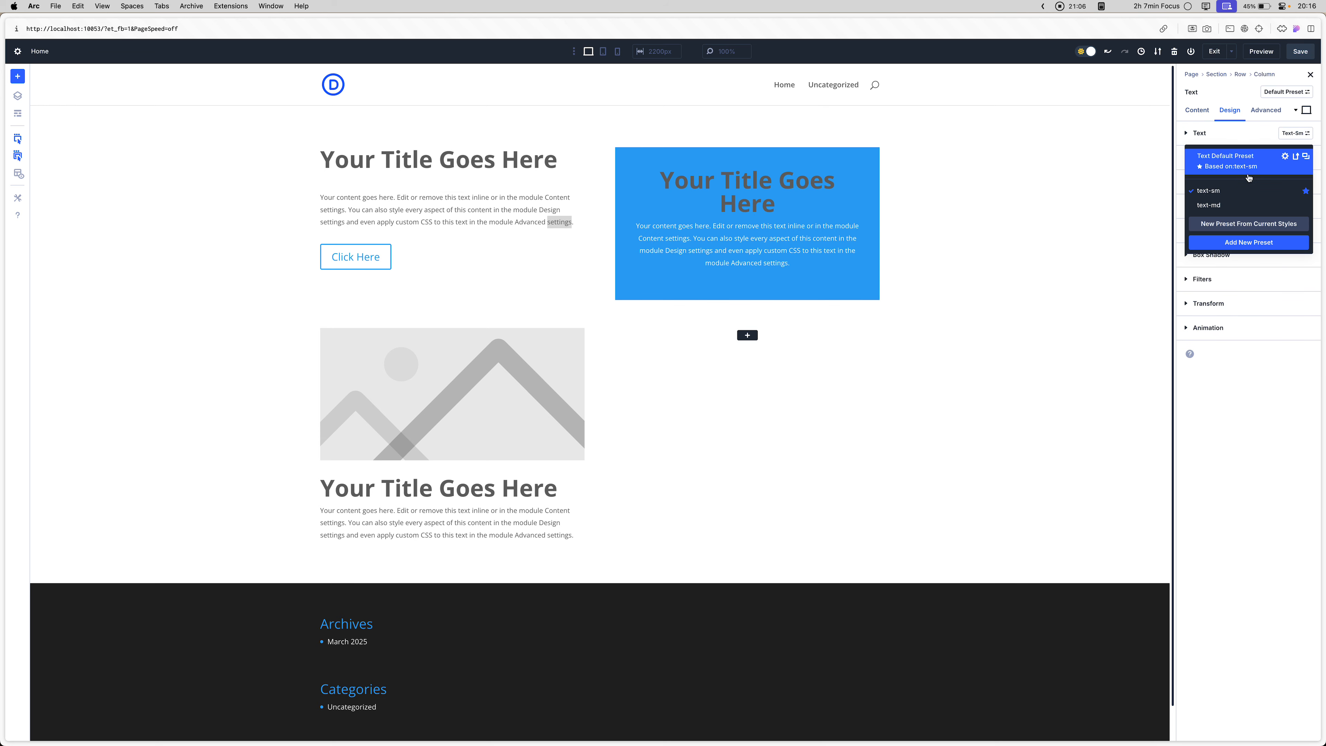
click(1216, 208)
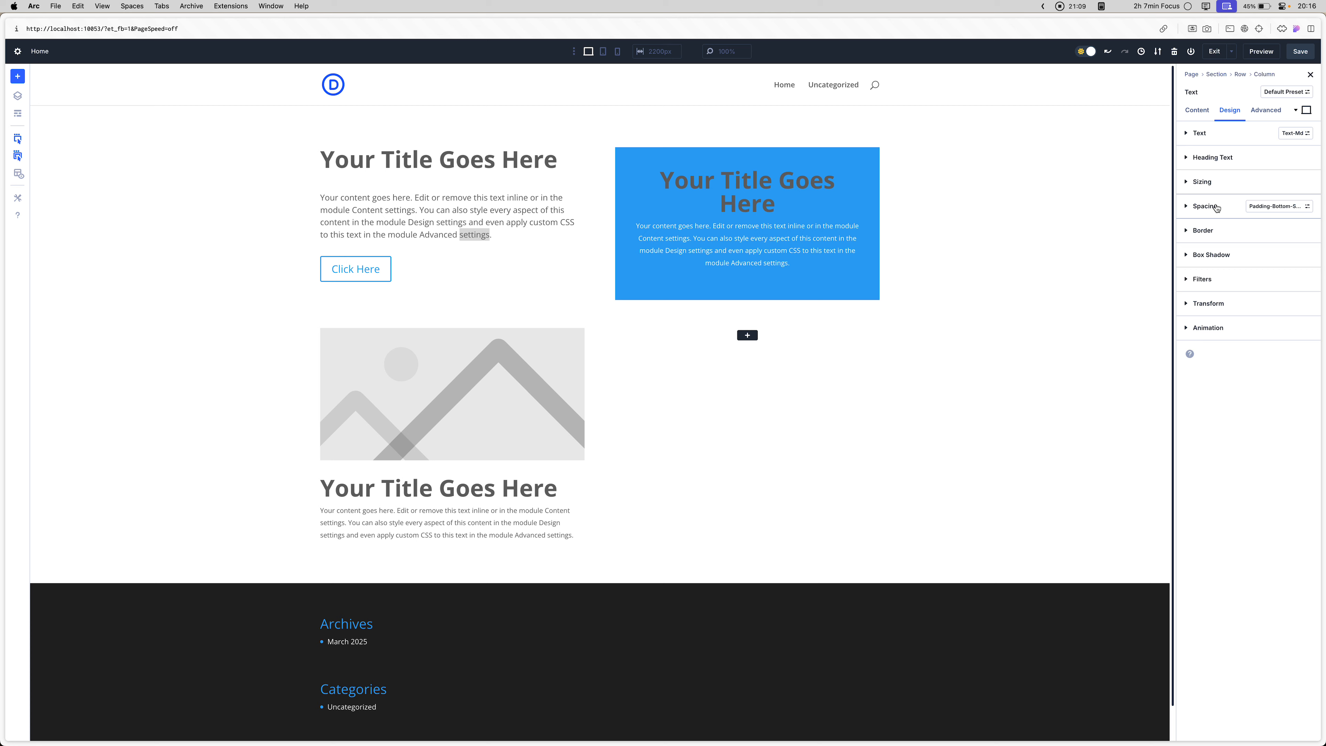
- Check which presets the Call To Action module's Text option group offers
click(715, 246)
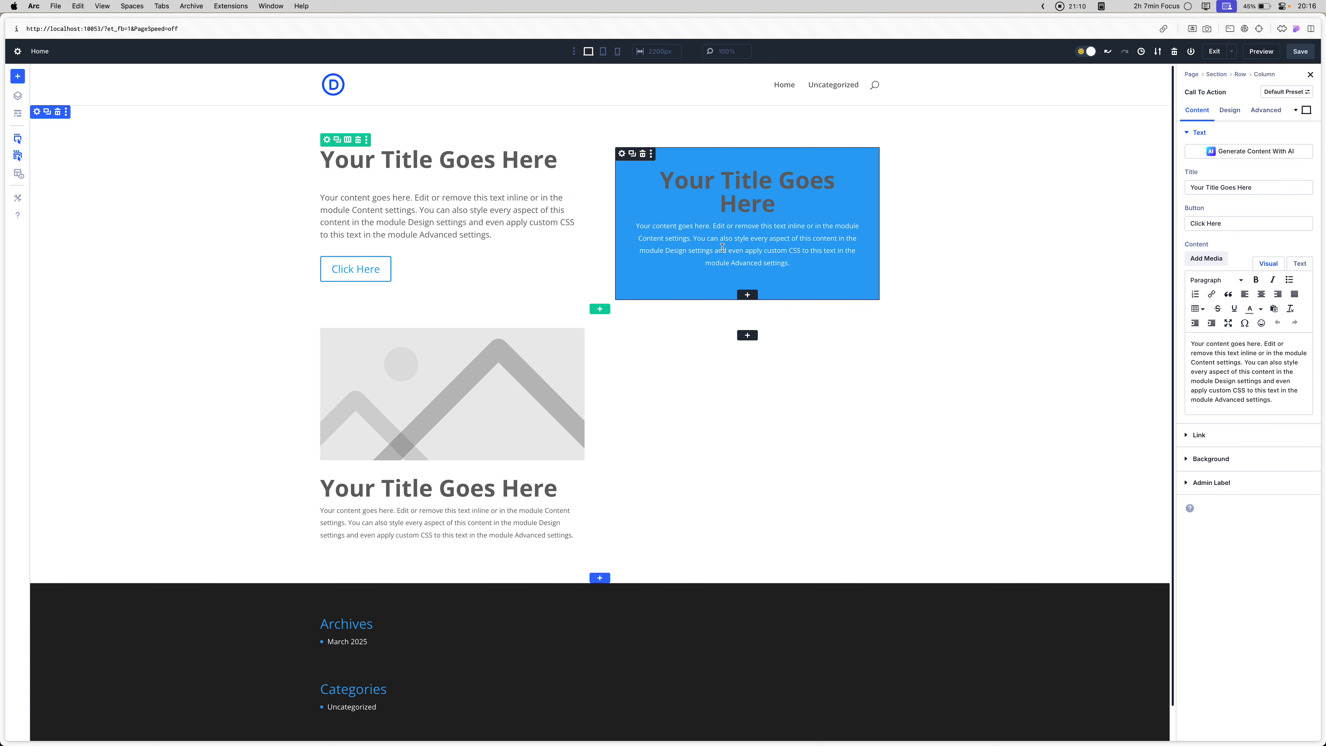
click(1237, 115)
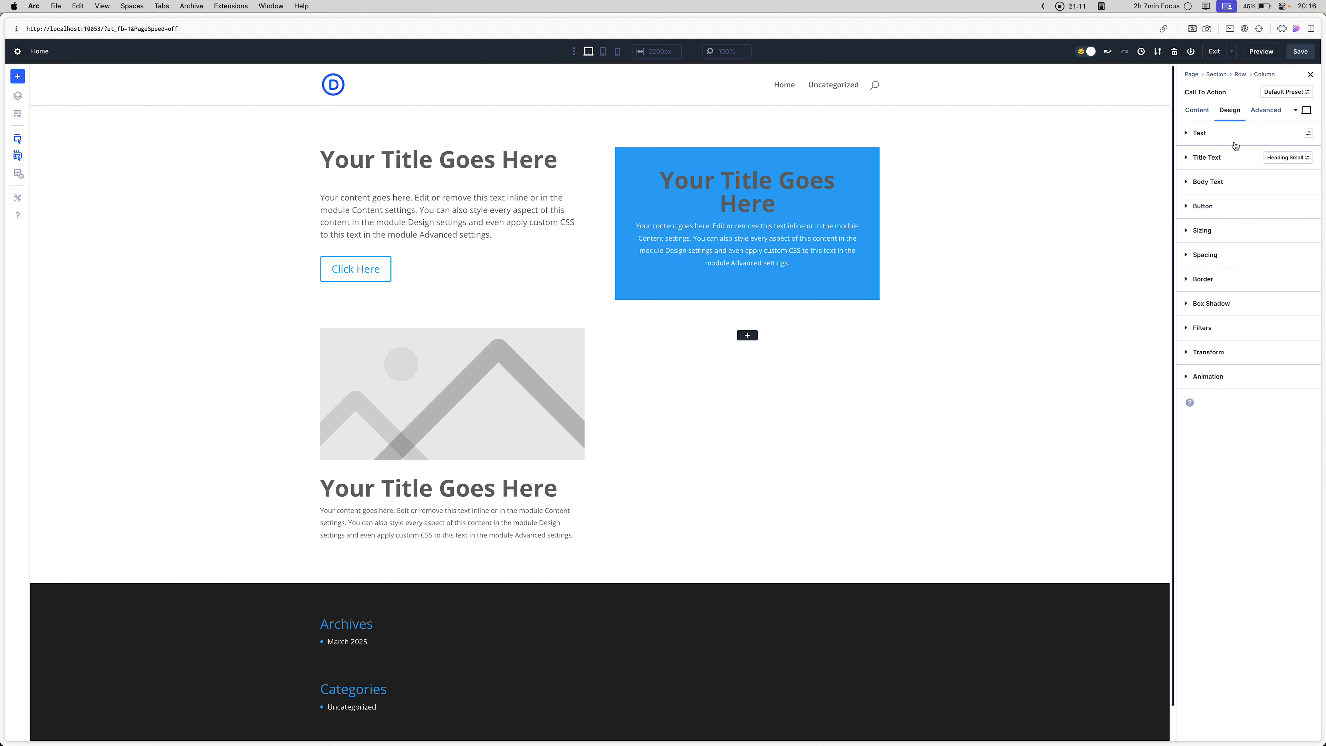
click(1307, 135)
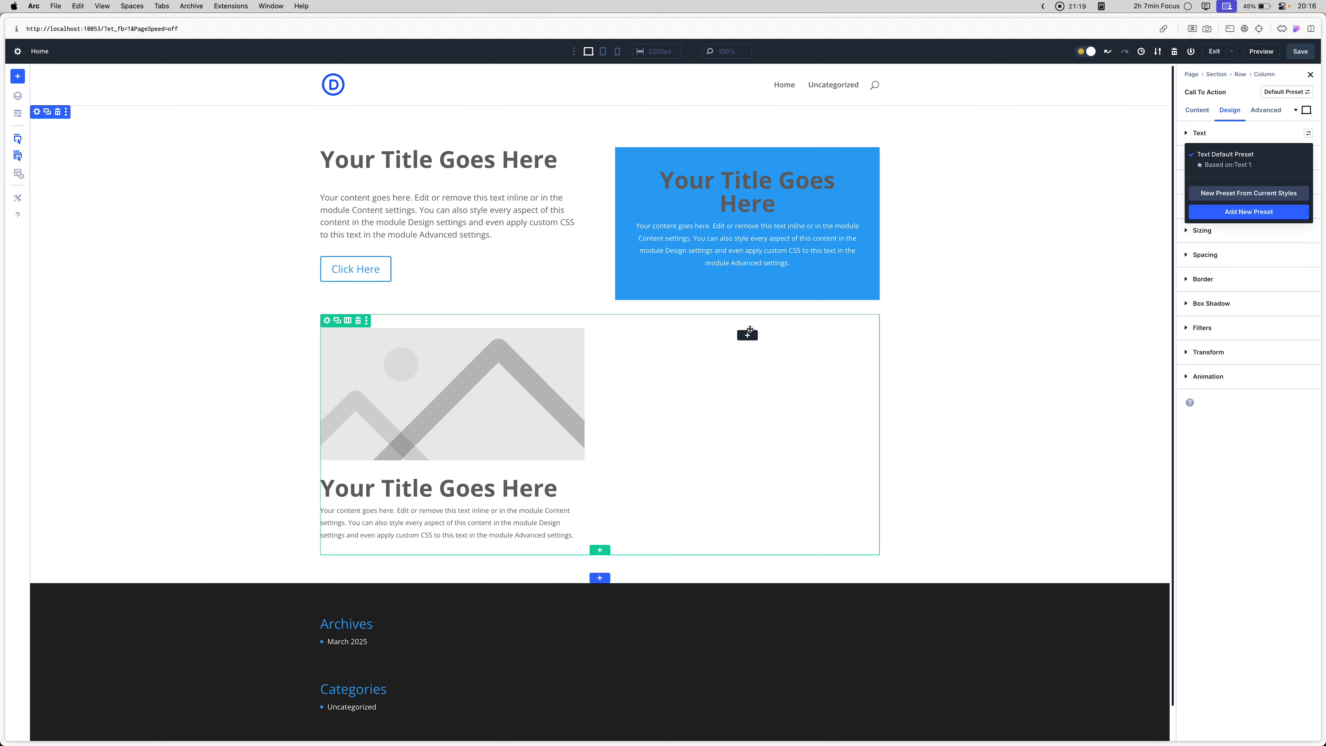
click(763, 180)
- Create a new preset from the current styles for the blurb's Text option group
click(510, 394)
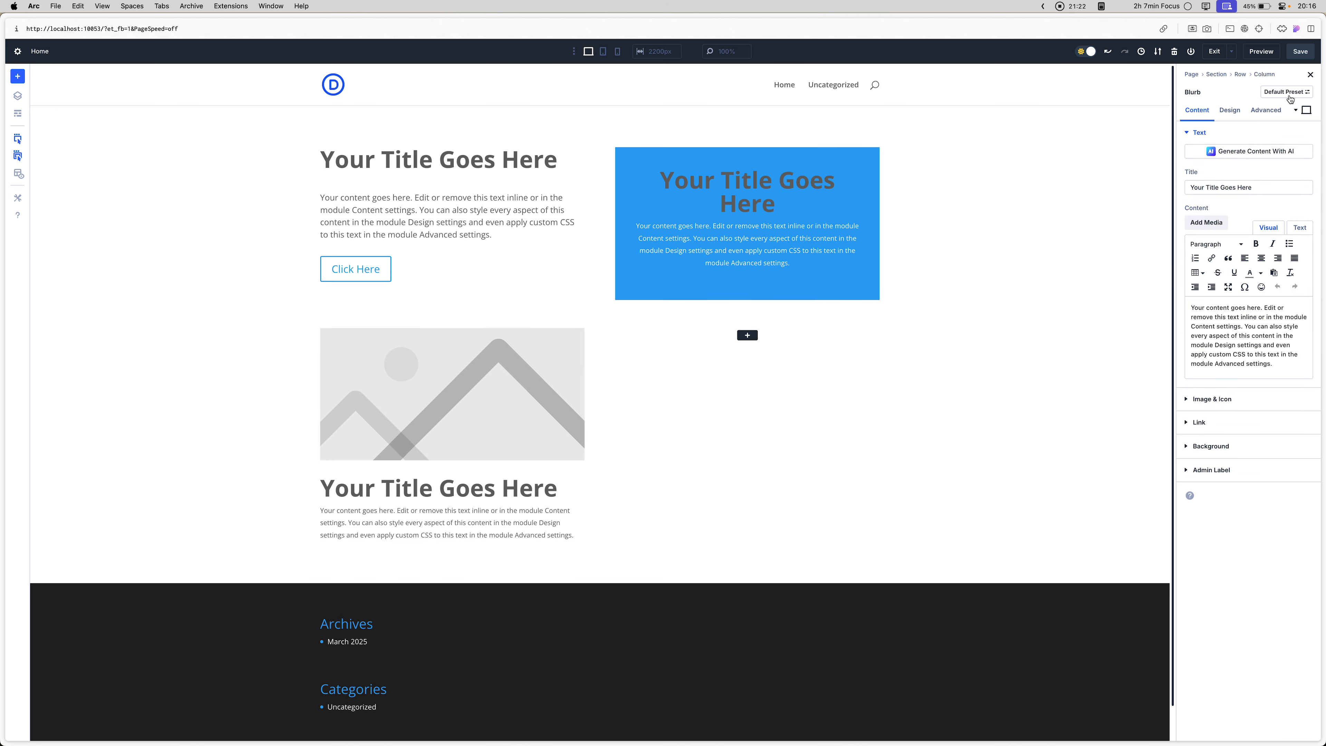
click(1231, 111)
click(1309, 157)
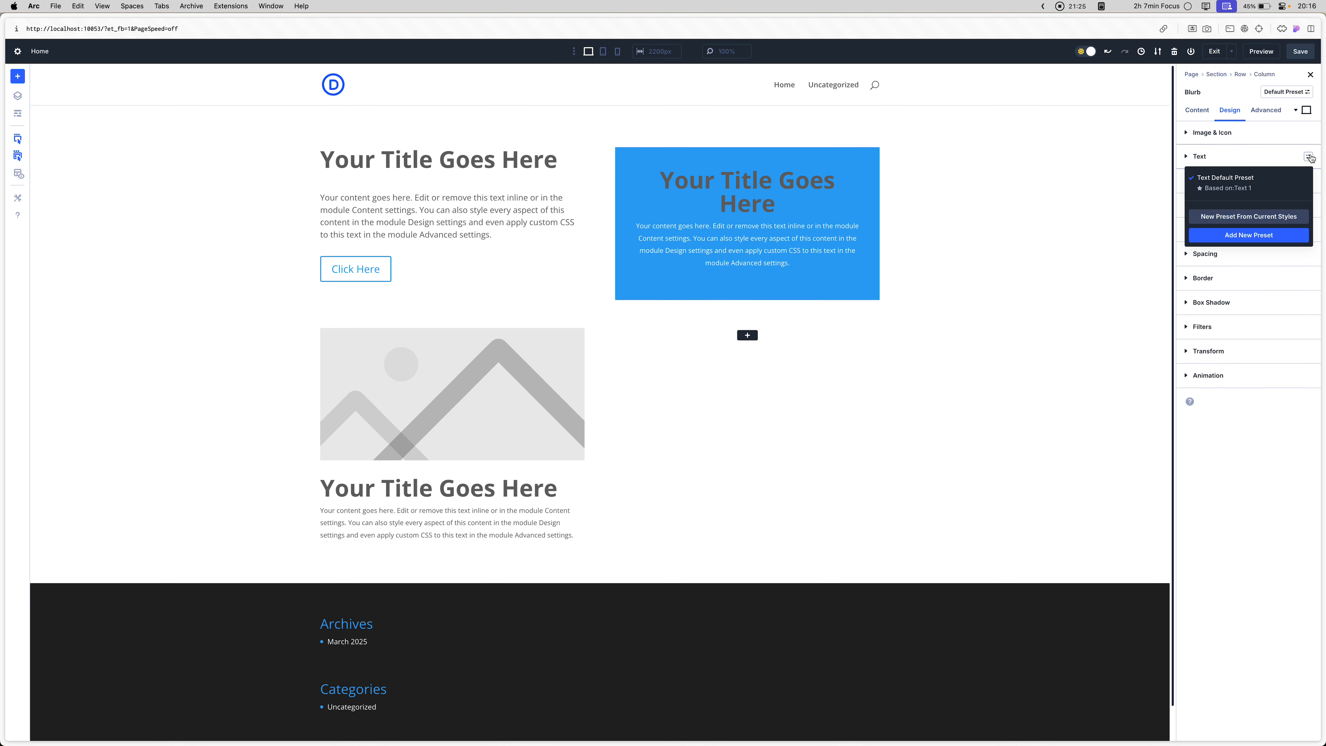
click(1256, 216)
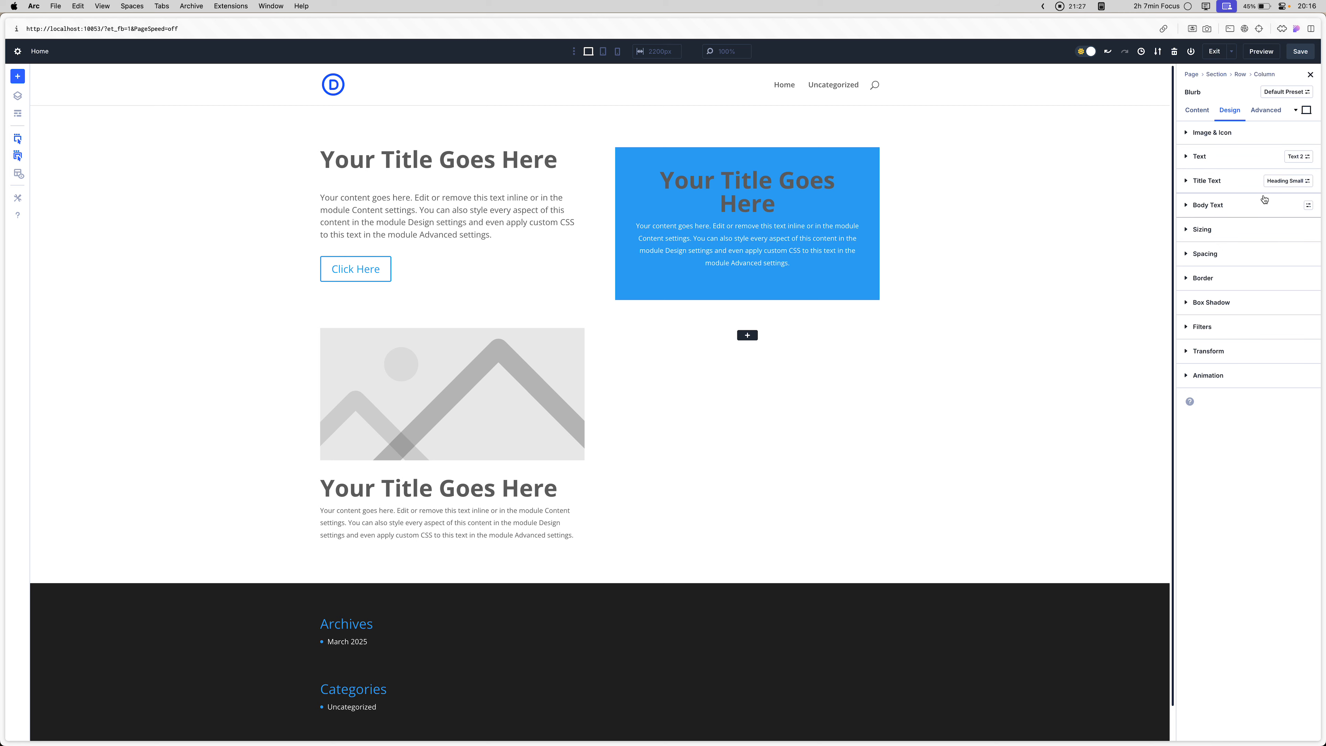
- Examine the settings of the blurb's Text 2 preset without changing them
click(1300, 156)
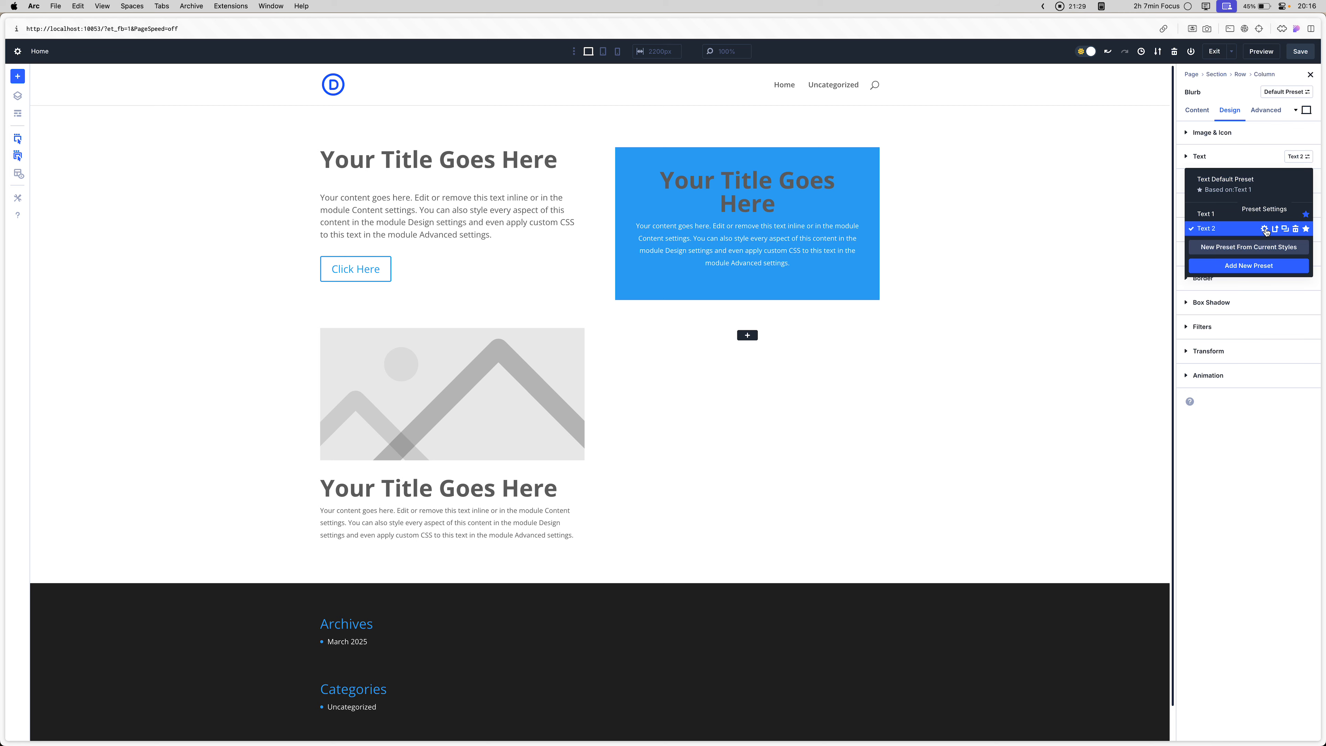
click(1264, 229)
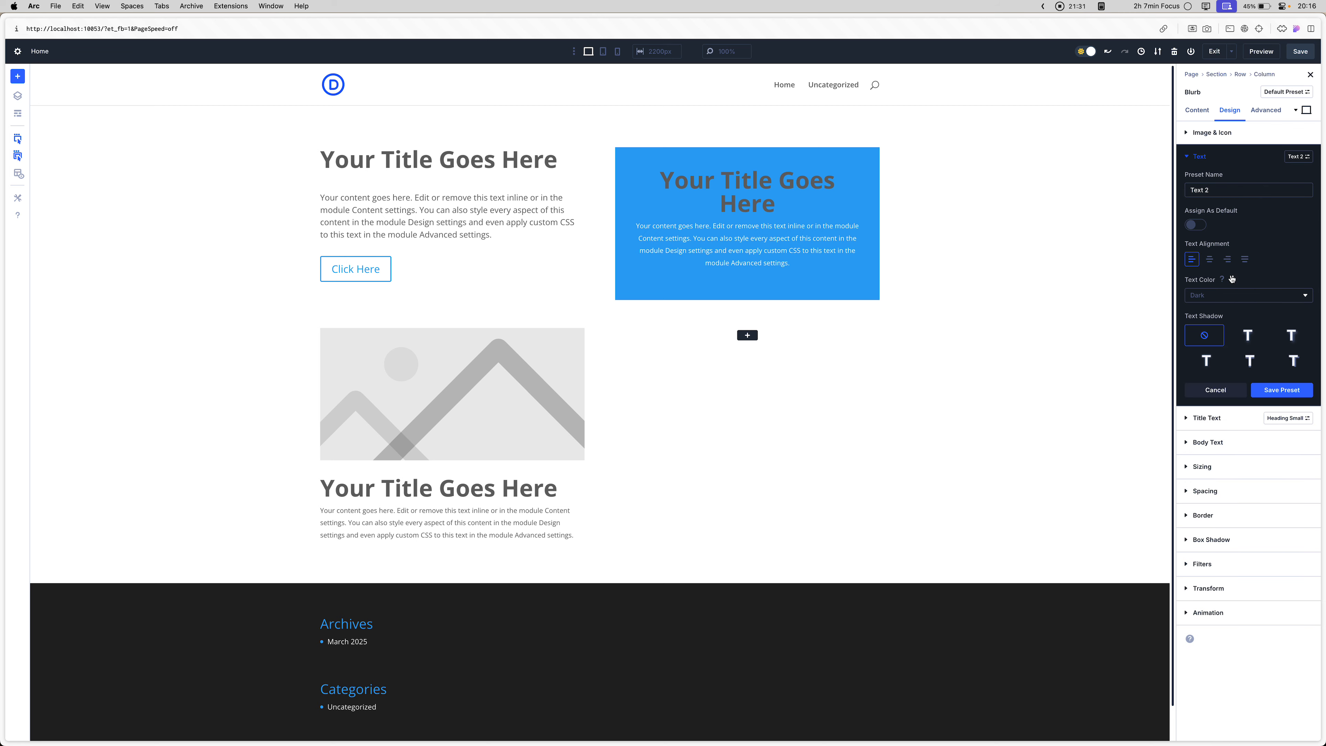
click(1222, 389)
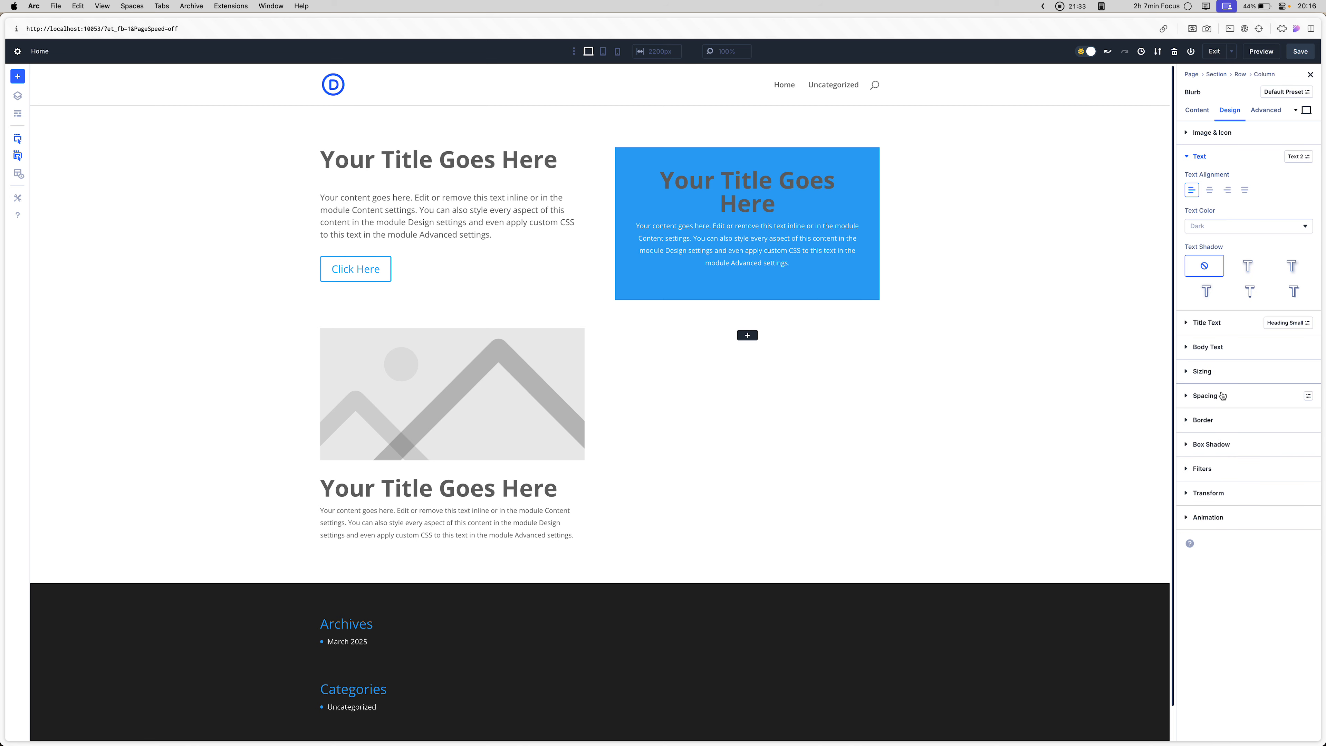
click(1206, 158)
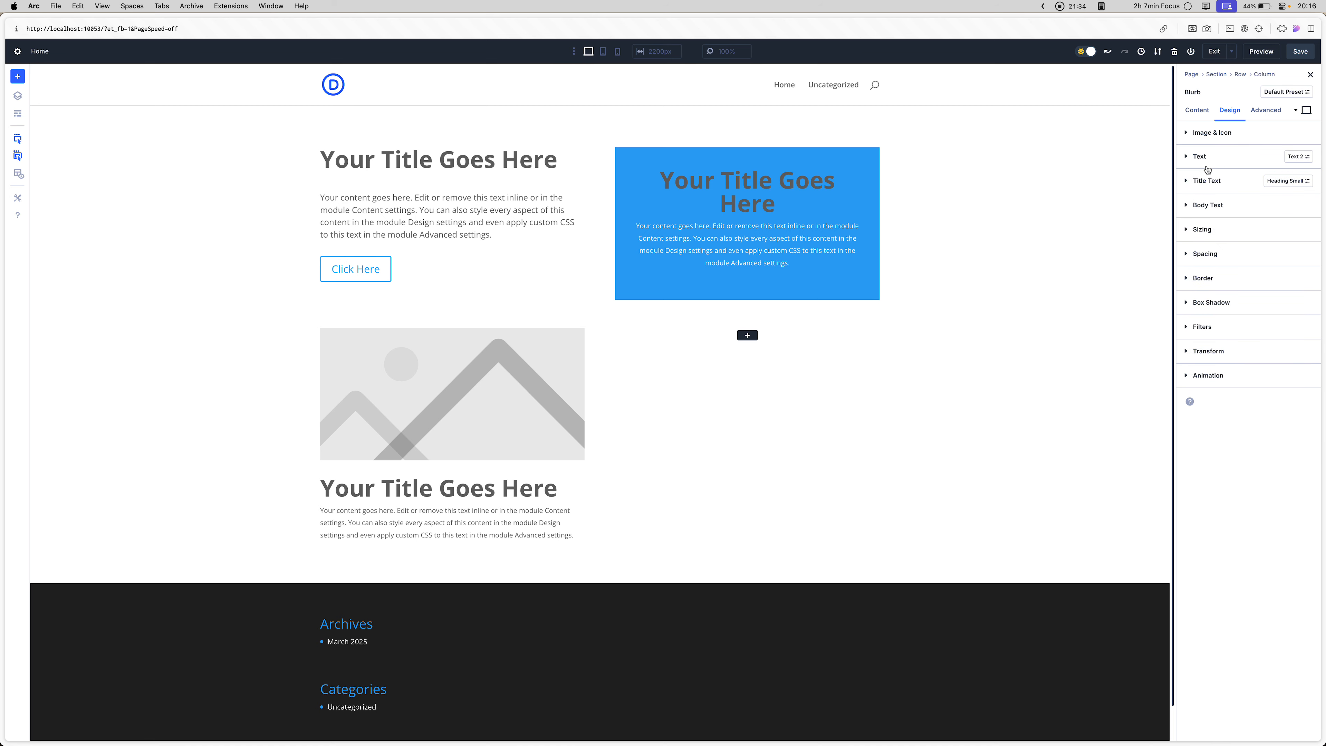
- Apply the text-md preset to the blurb's Body Text option group
click(1211, 206)
click(1290, 209)
click(1303, 208)
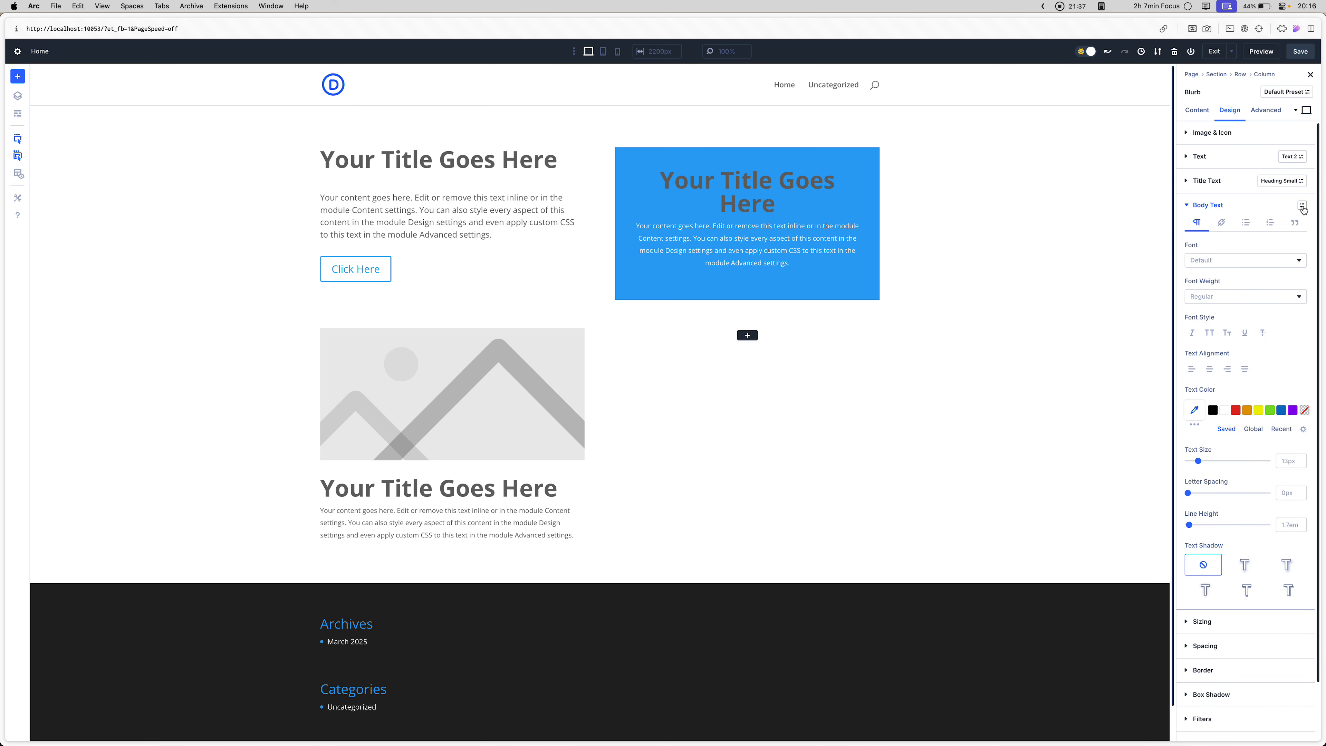
click(1267, 213)
click(1308, 204)
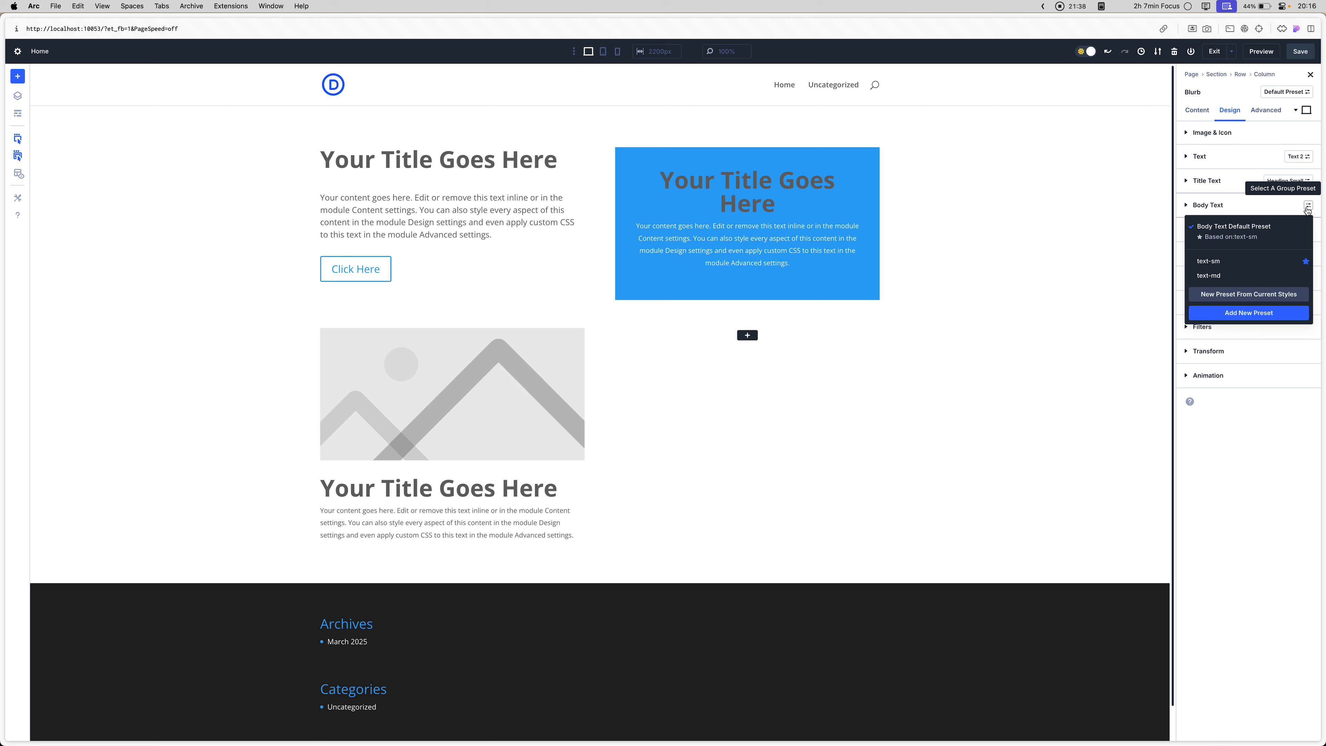
click(1224, 276)
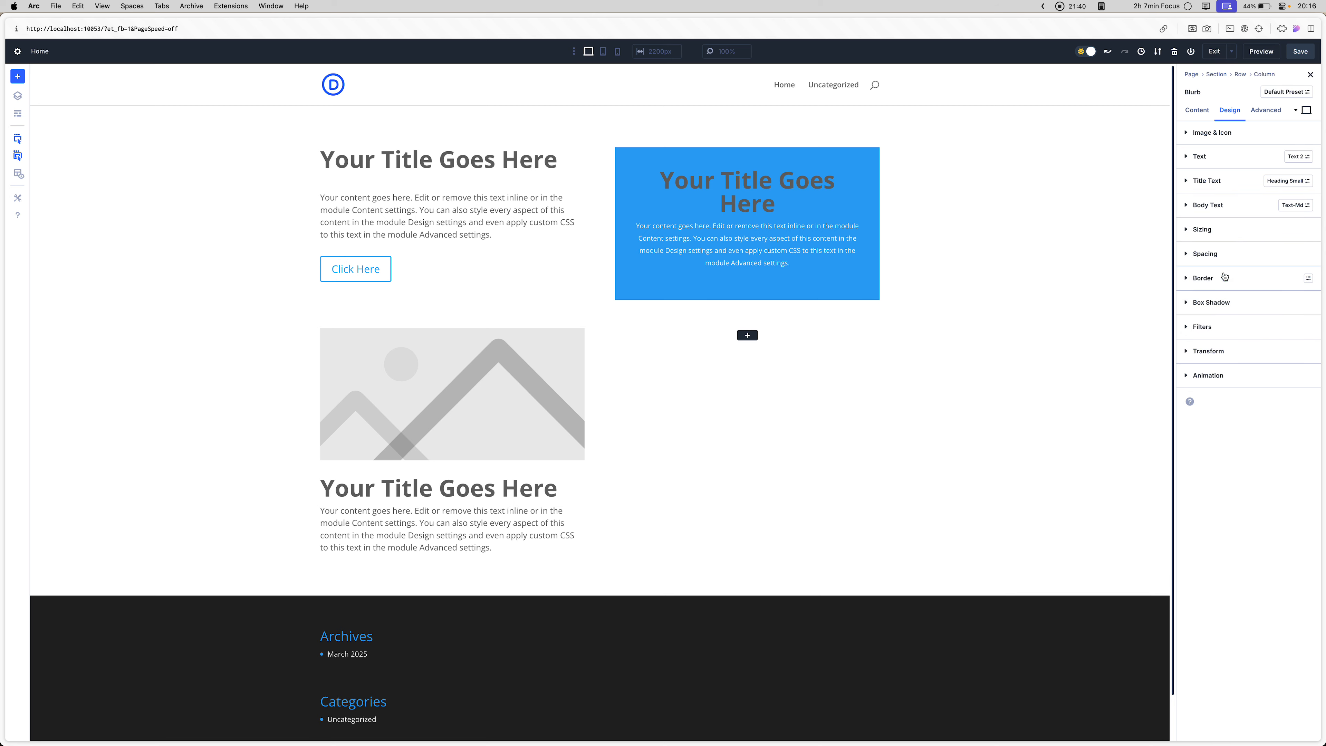
- Apply the text-md preset to the Call To Action module's Body Text option group
click(657, 219)
click(1229, 110)
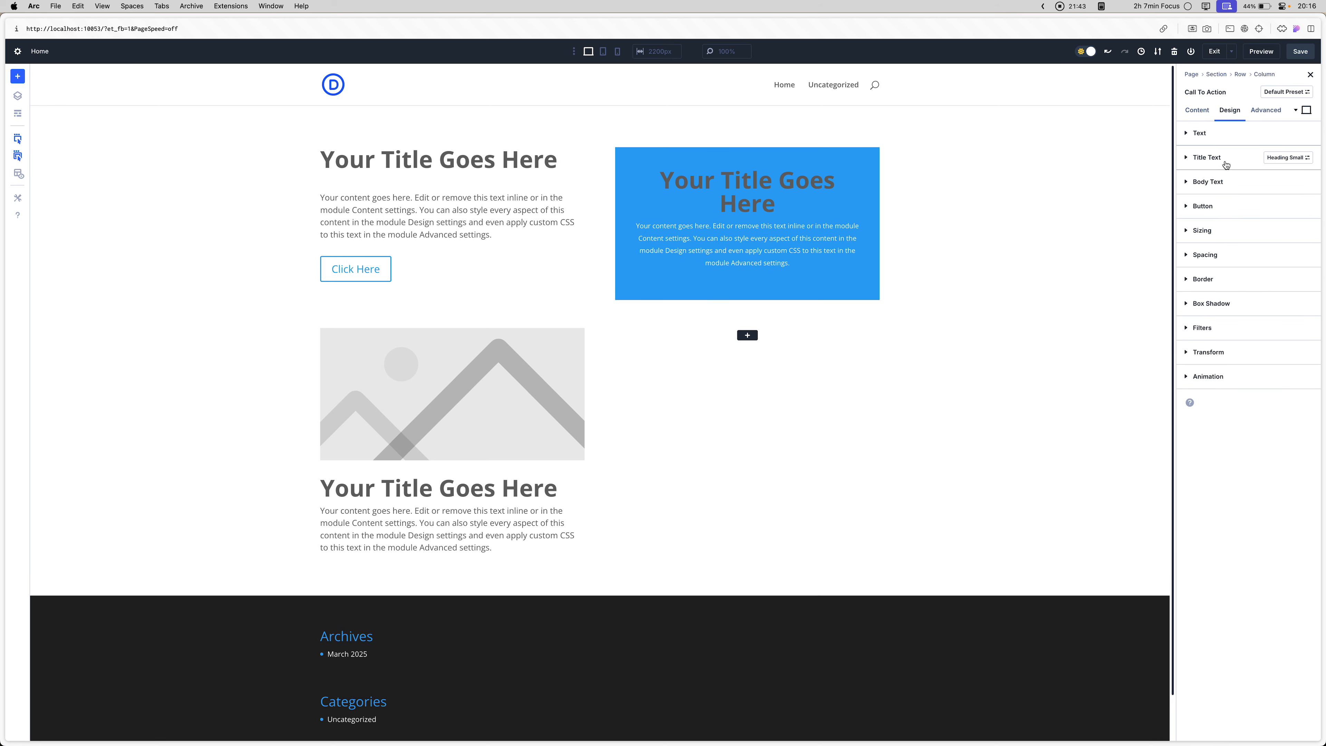
click(1228, 184)
click(1266, 184)
click(1309, 183)
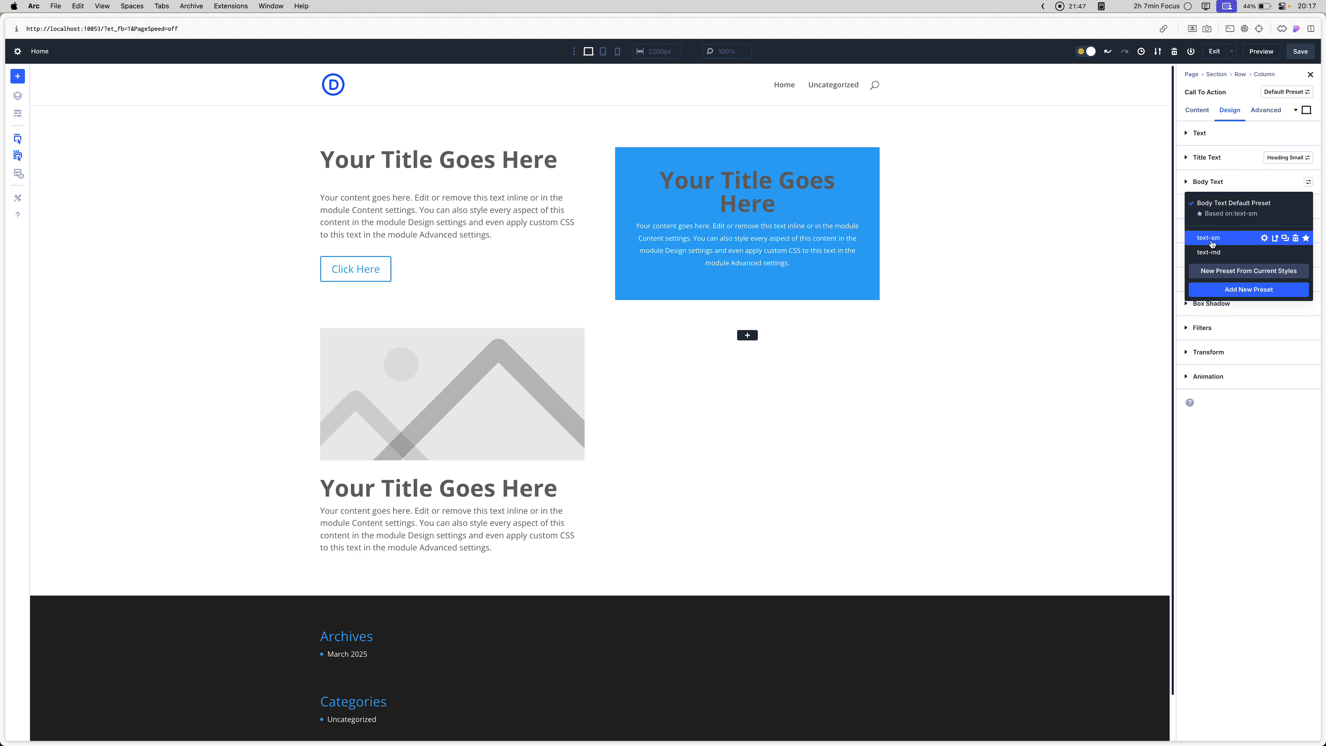
click(1214, 254)
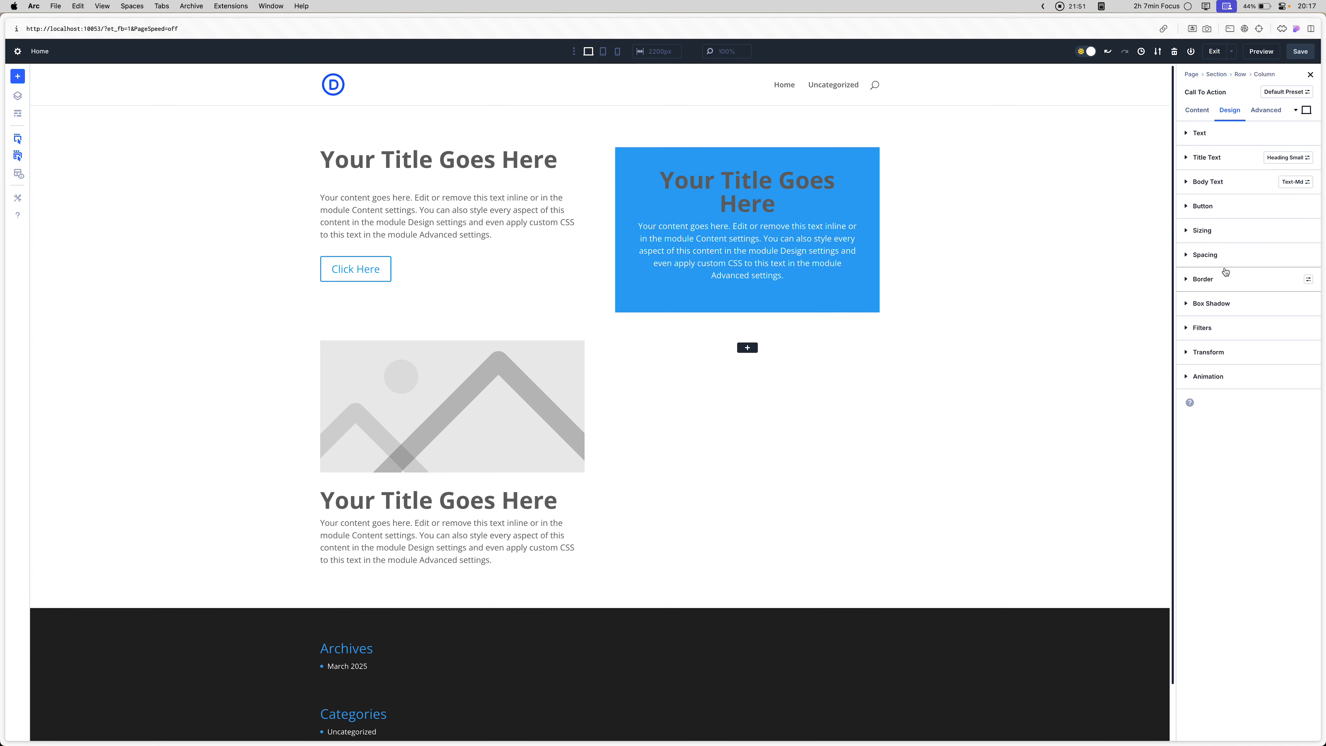
- Try the padding-bottom-small preset on the Call To Action module's Spacing option group and return it to the Spacing Default Preset
click(1228, 257)
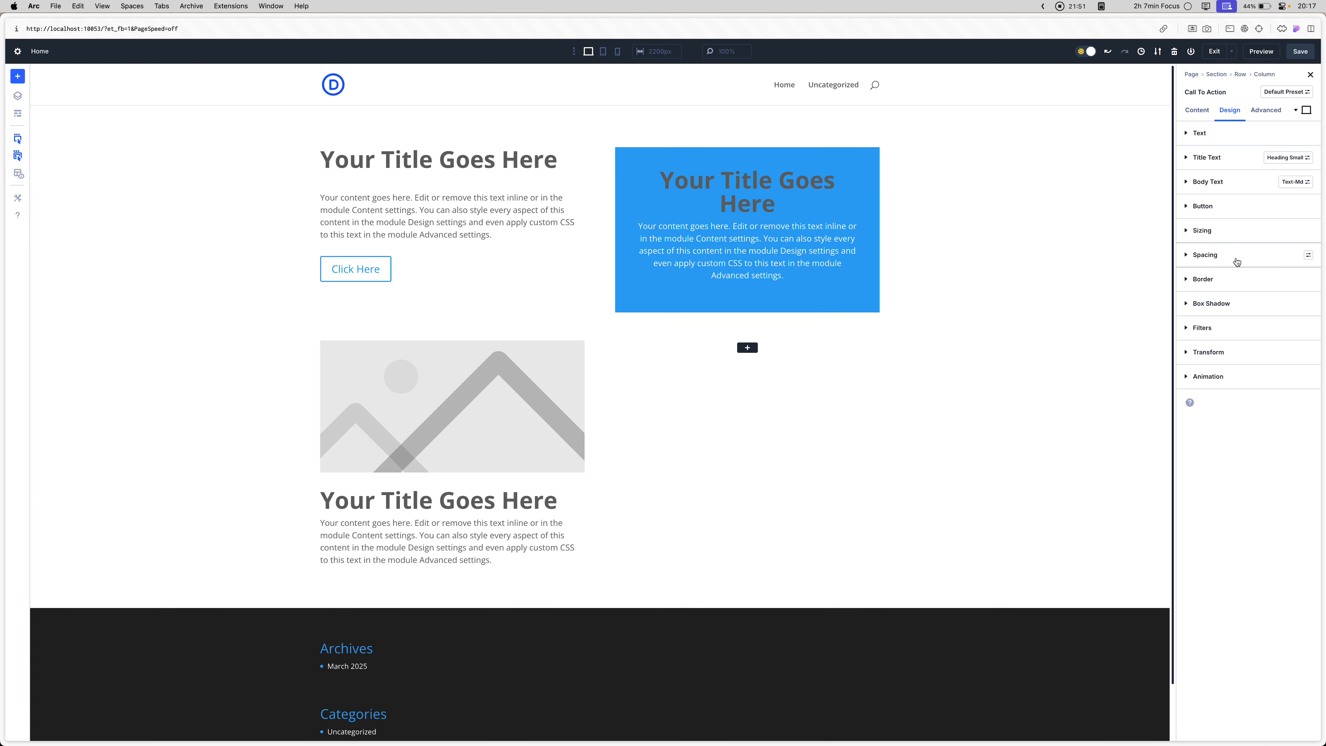
click(1309, 255)
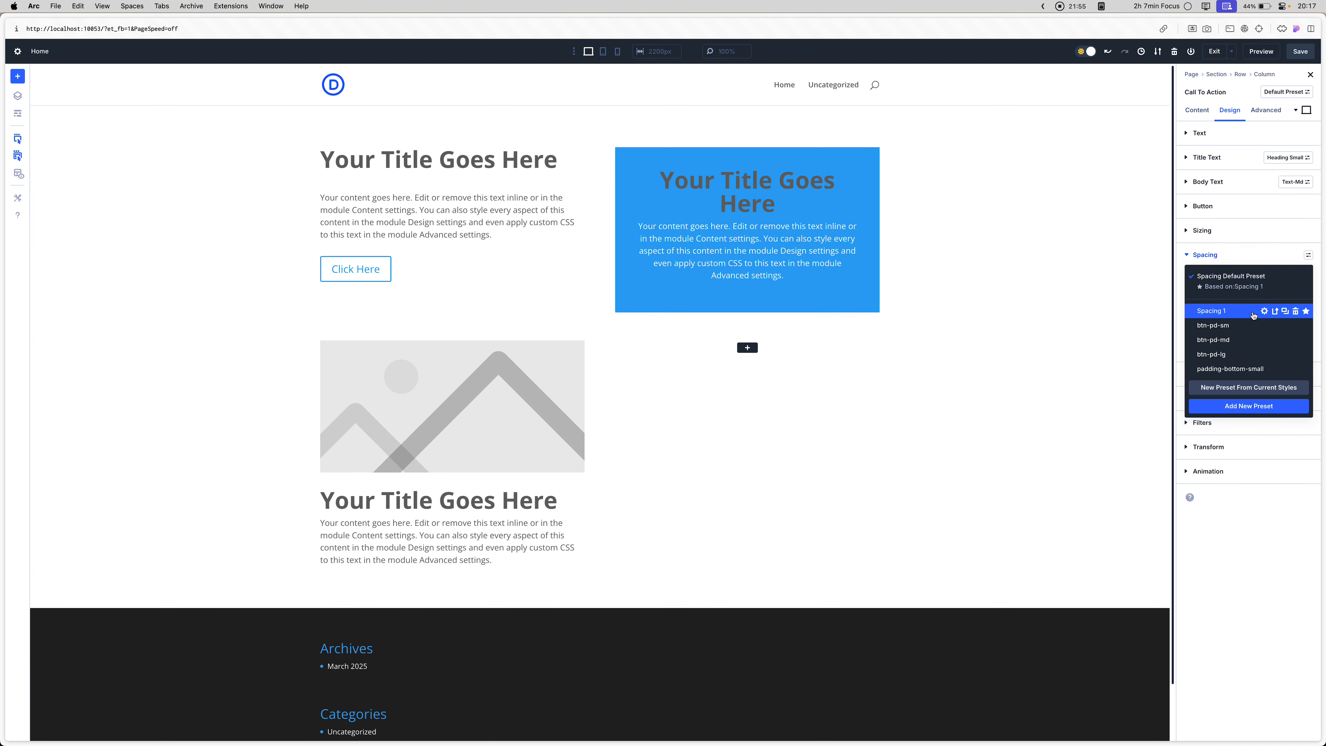
click(1222, 368)
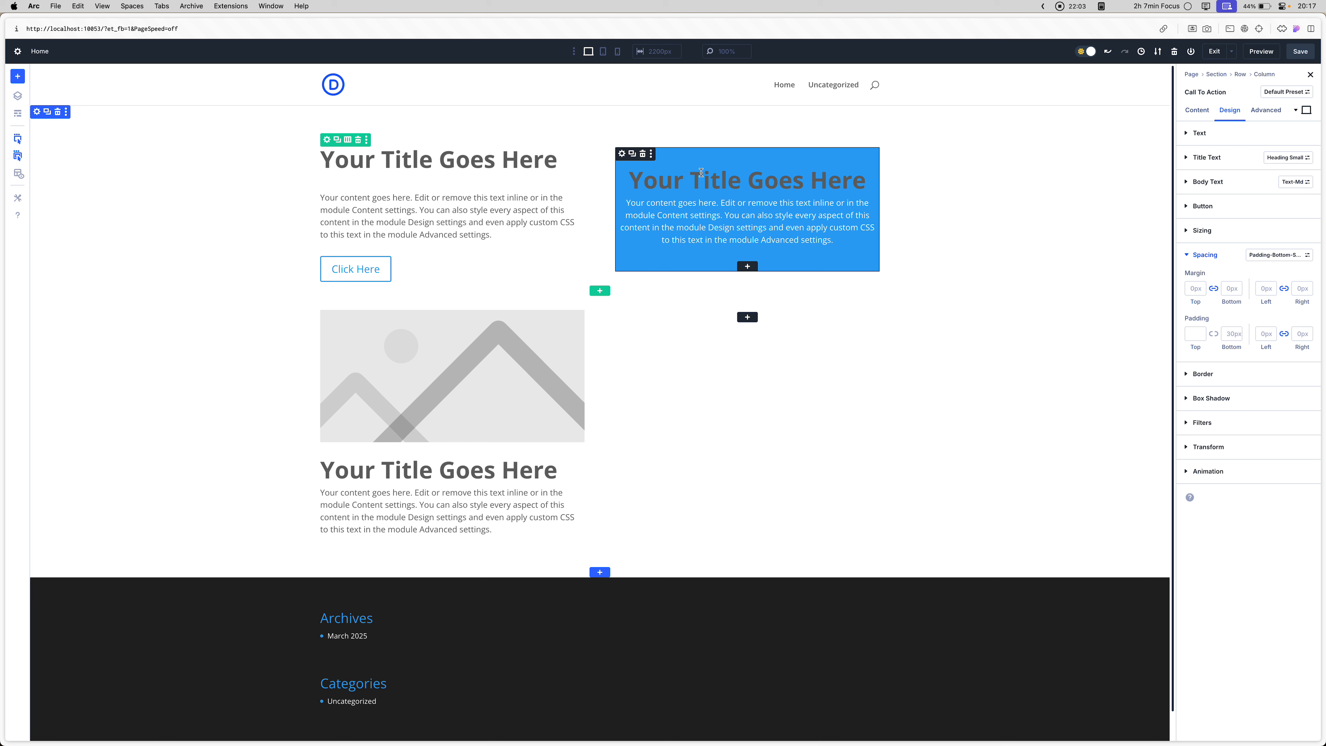
click(762, 184)
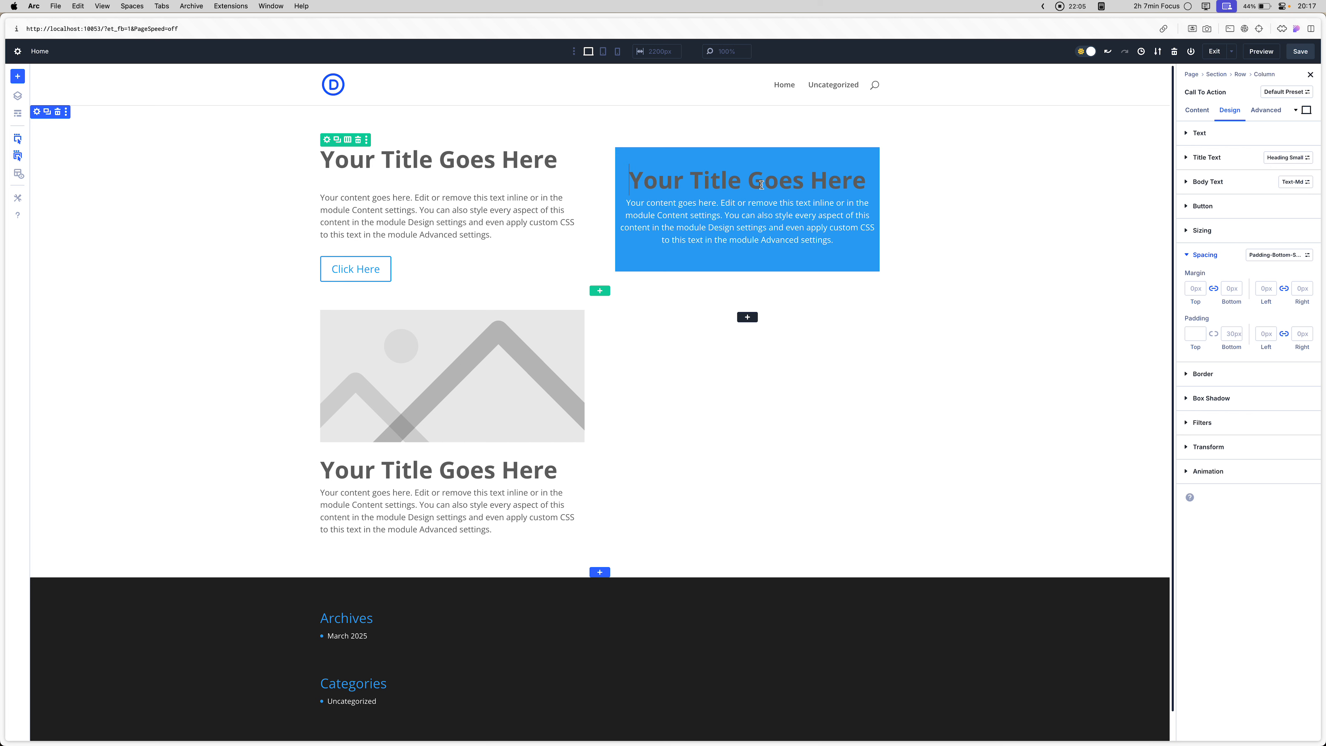
triple_click(762, 185)
triple_click(757, 221)
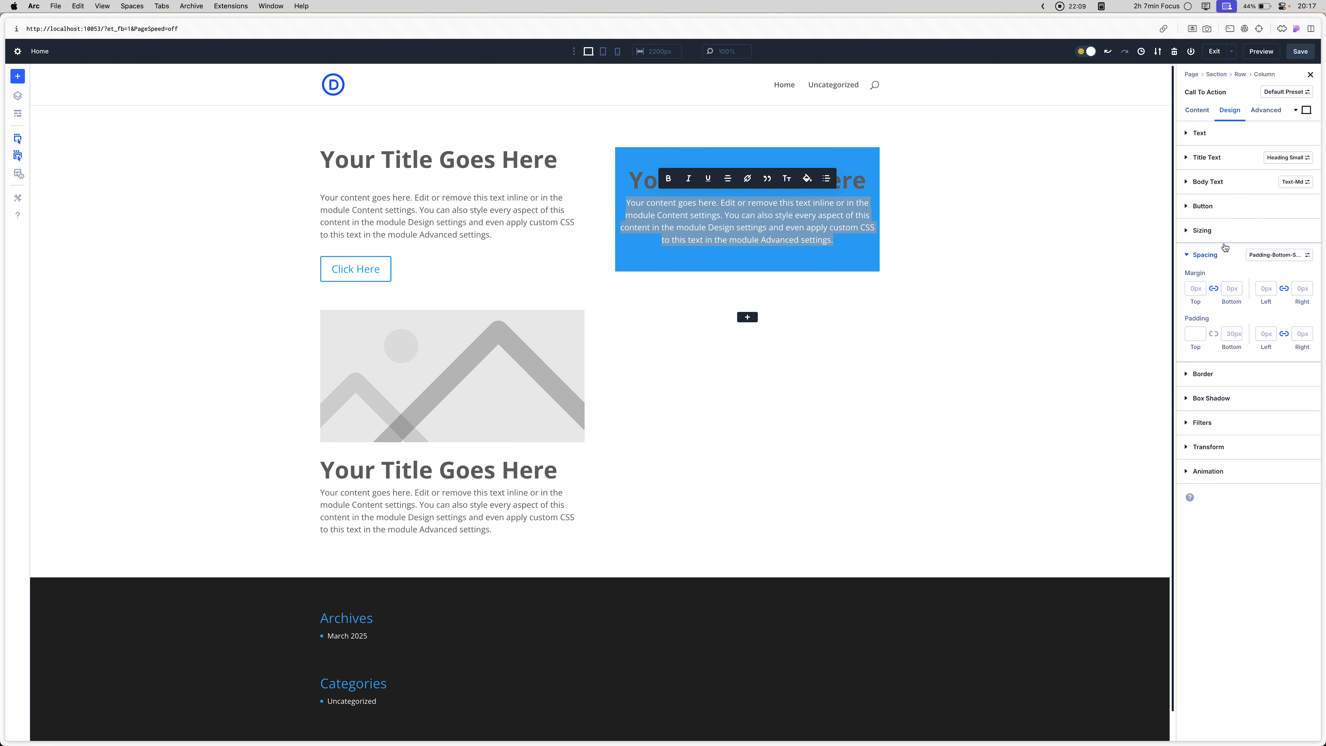
click(1274, 254)
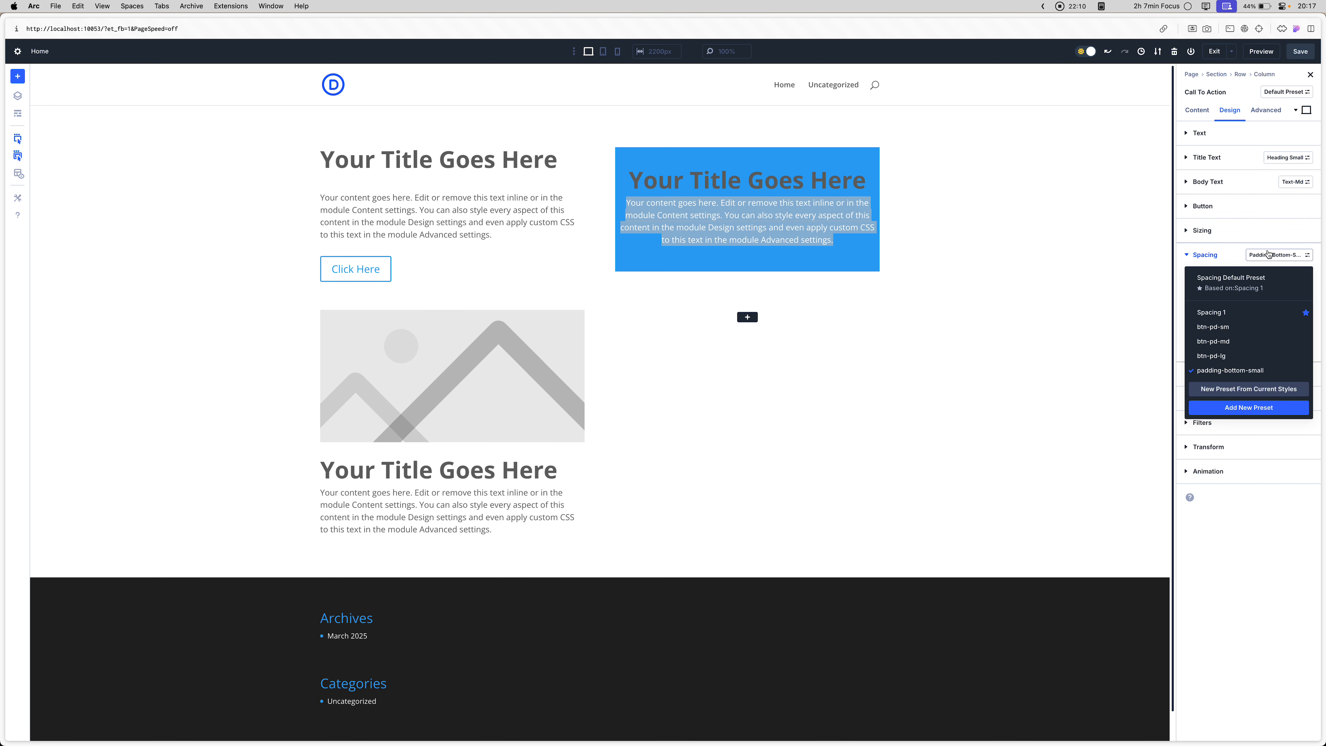
click(1243, 292)
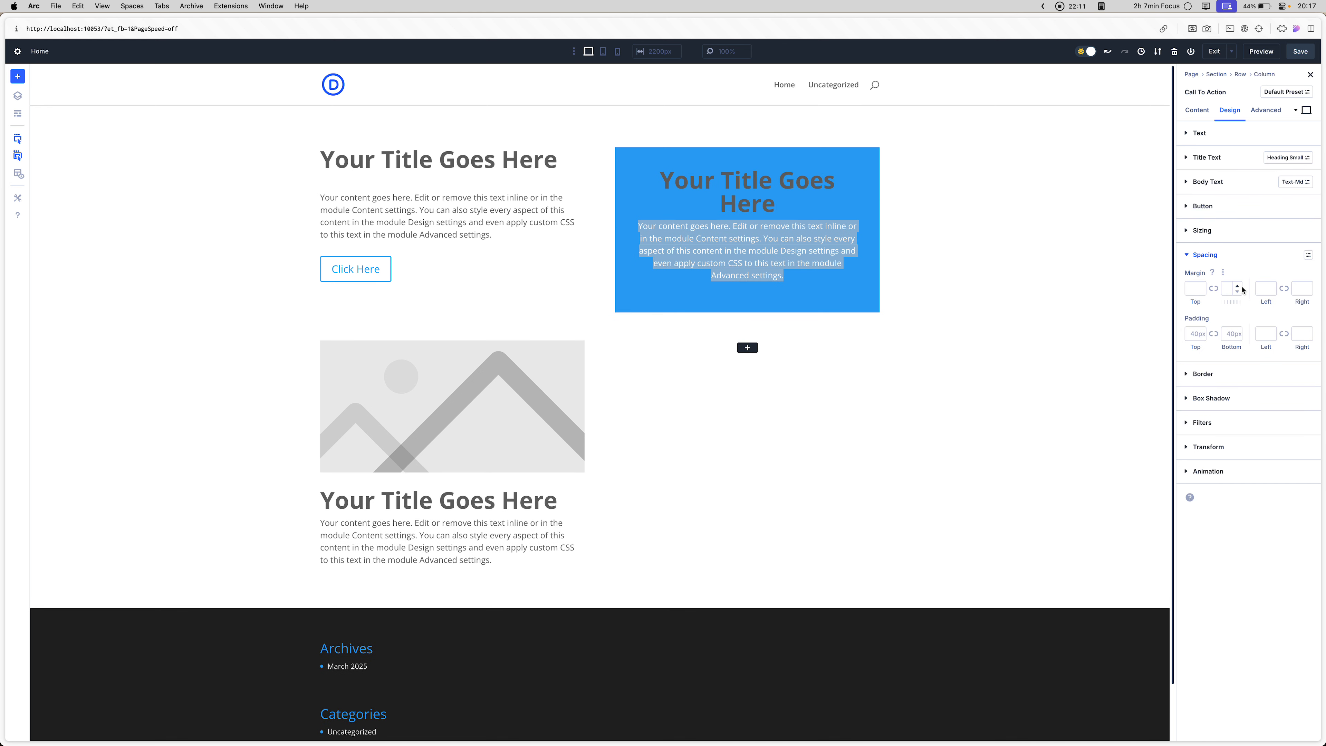
click(1208, 260)
- Examine the Sizing and Title Text options of the Call To Action module
click(1214, 241)
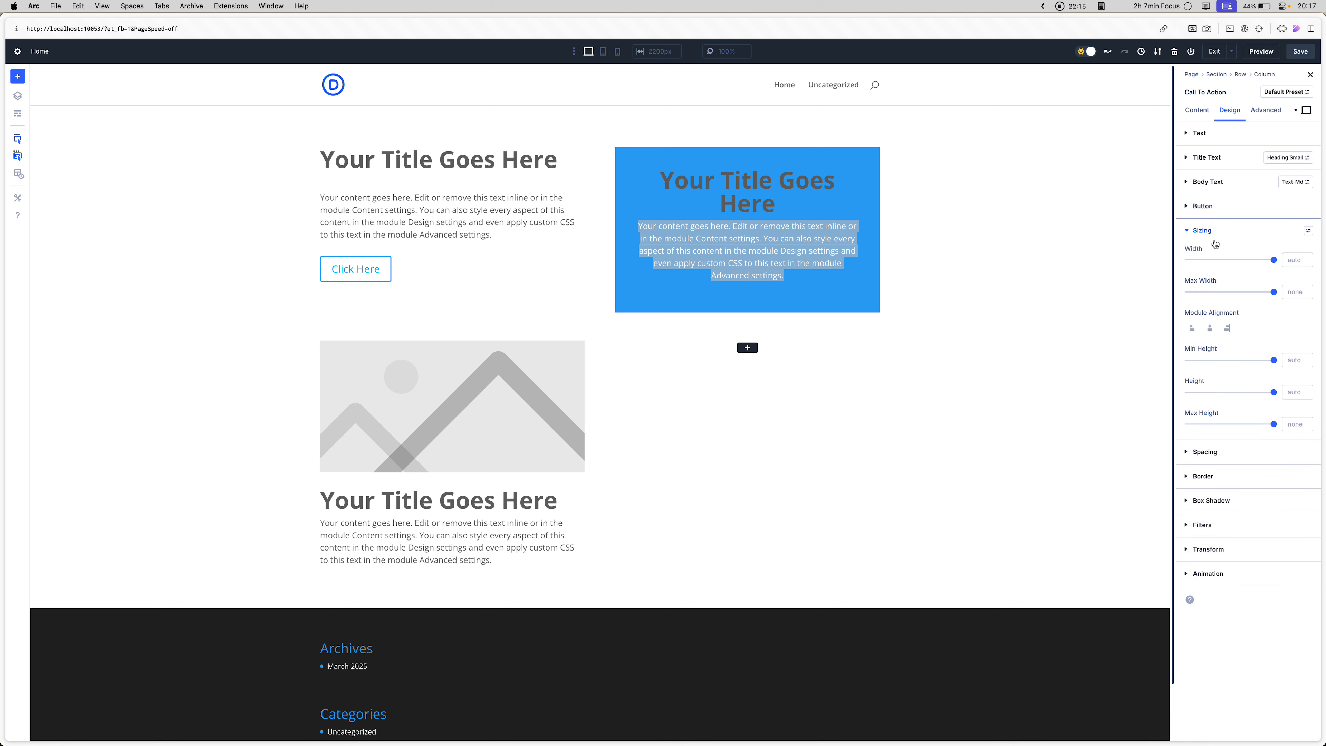
click(1215, 242)
click(1220, 164)
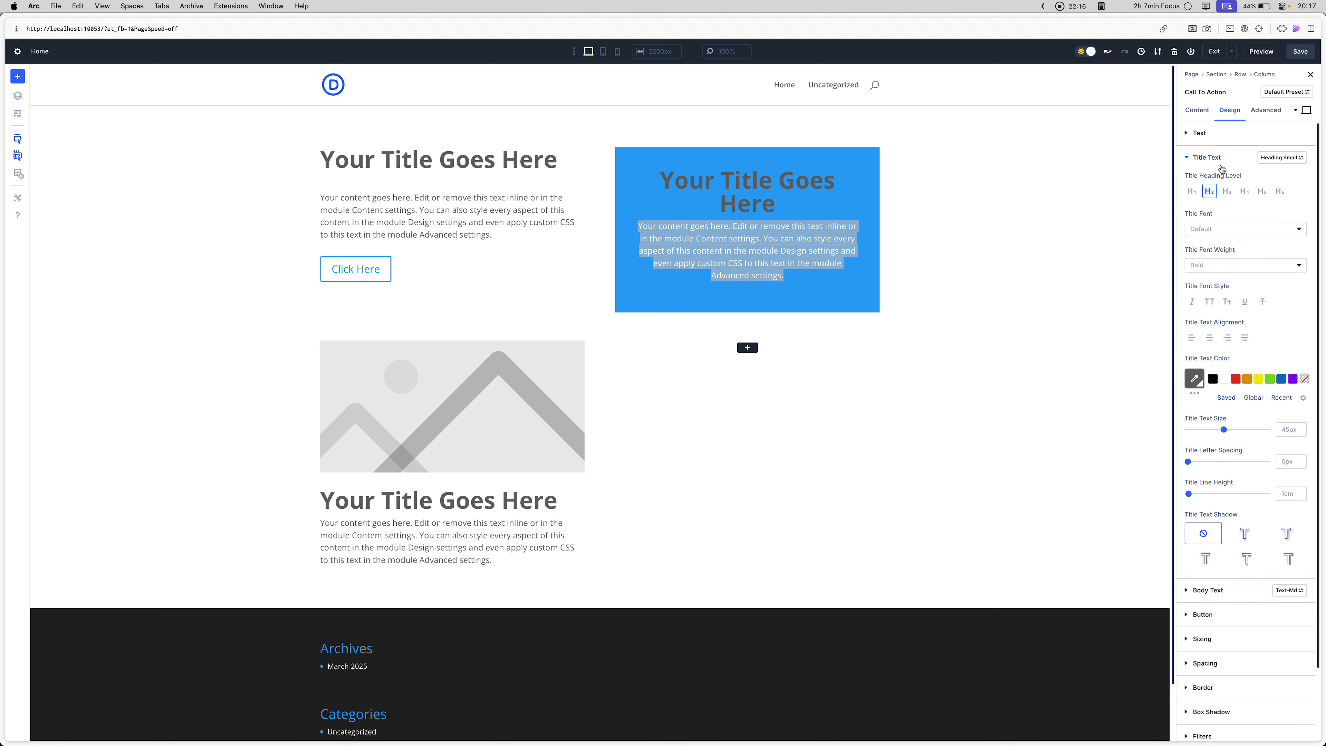
scroll(1231, 289, down, 2)
click(1231, 288)
scroll(1231, 290, up, 2)
click(1224, 153)
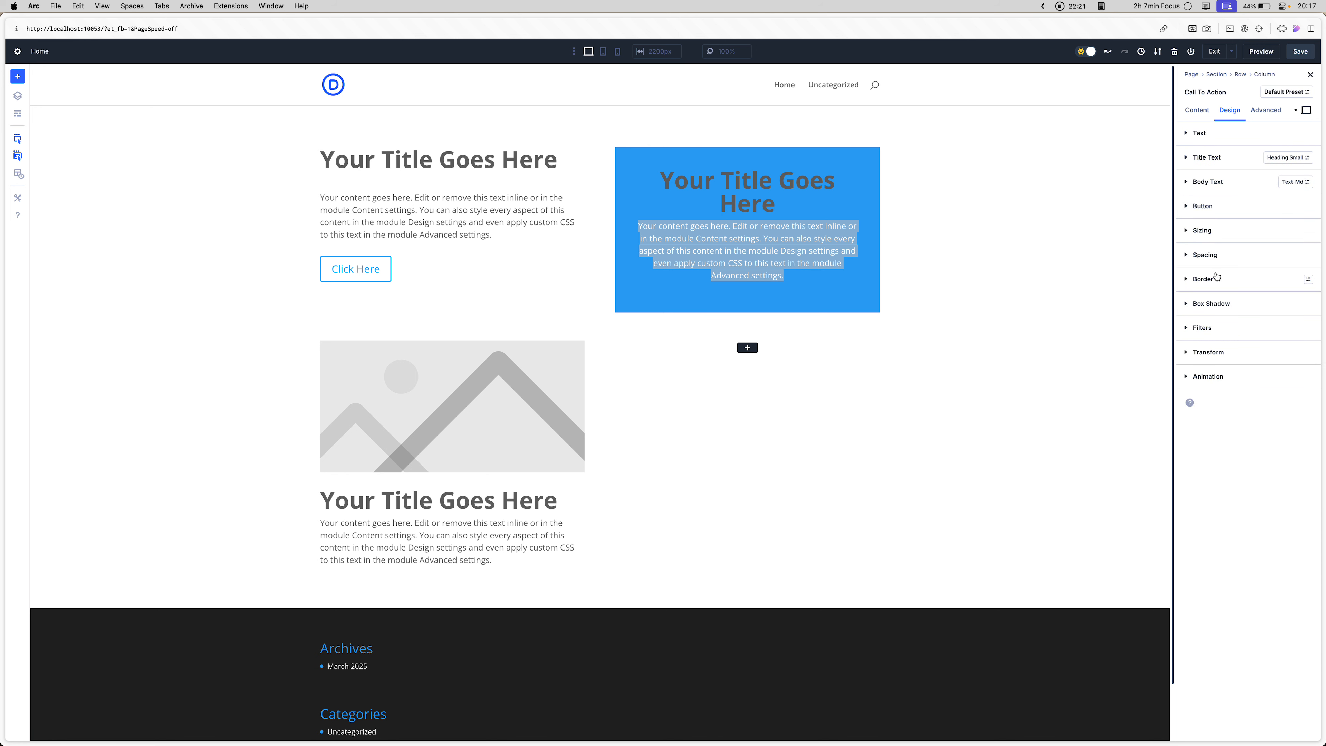
- Try a smaller bottom padding on the Call To Action module and set it back to 40px
click(1217, 278)
click(1211, 255)
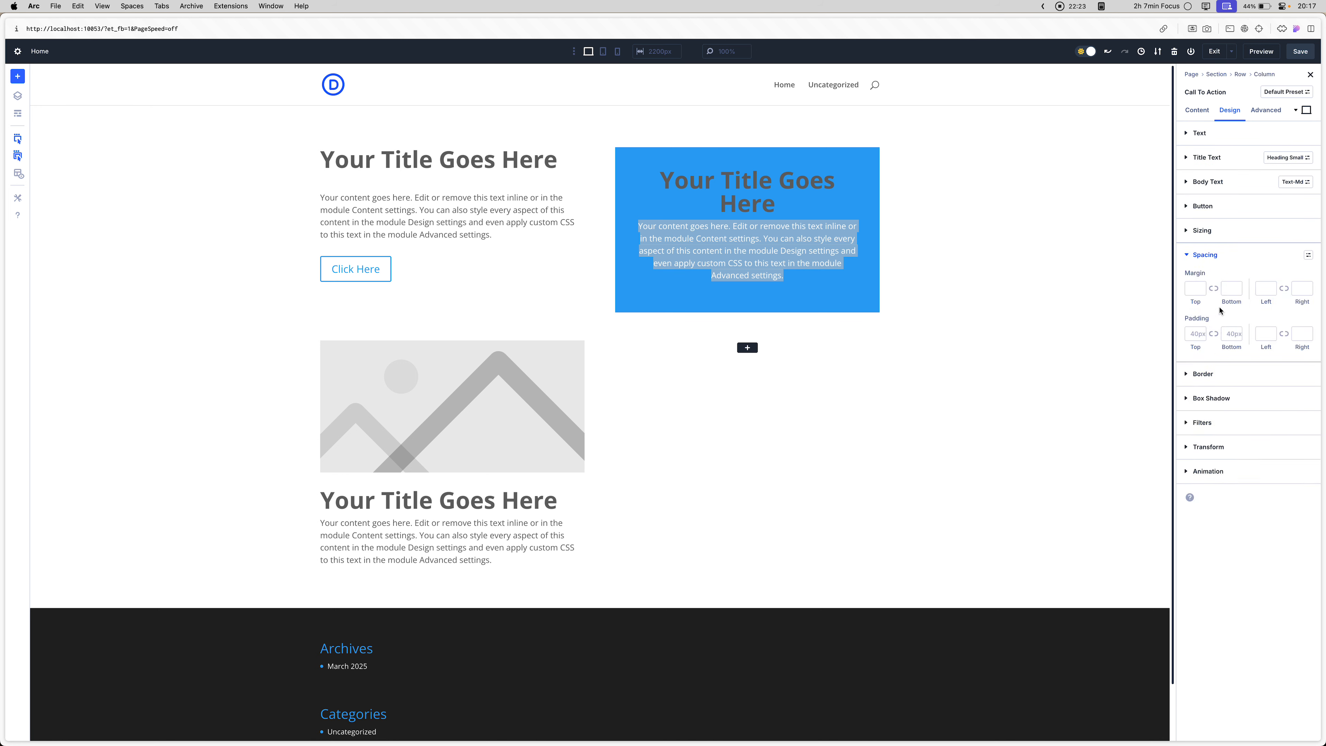
click(1230, 335)
key(super+a)
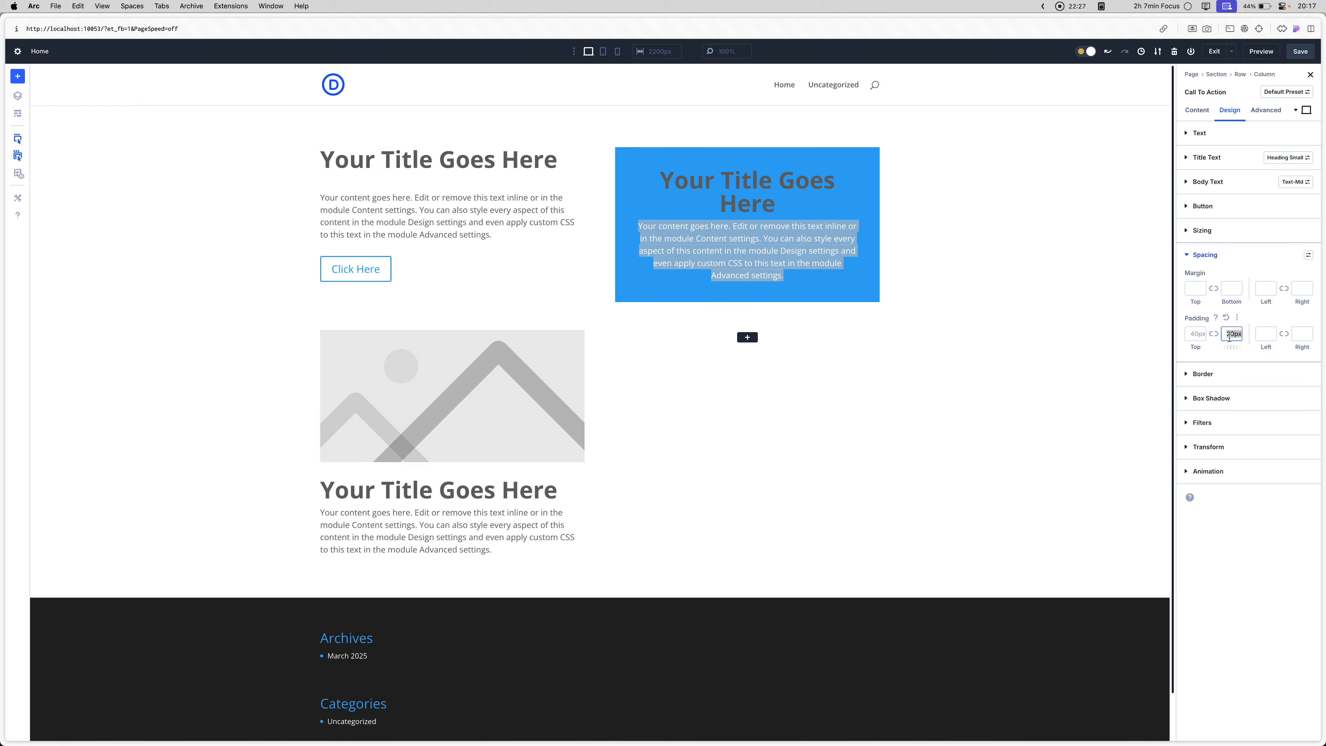
key(BackSpace)
click(1223, 259)
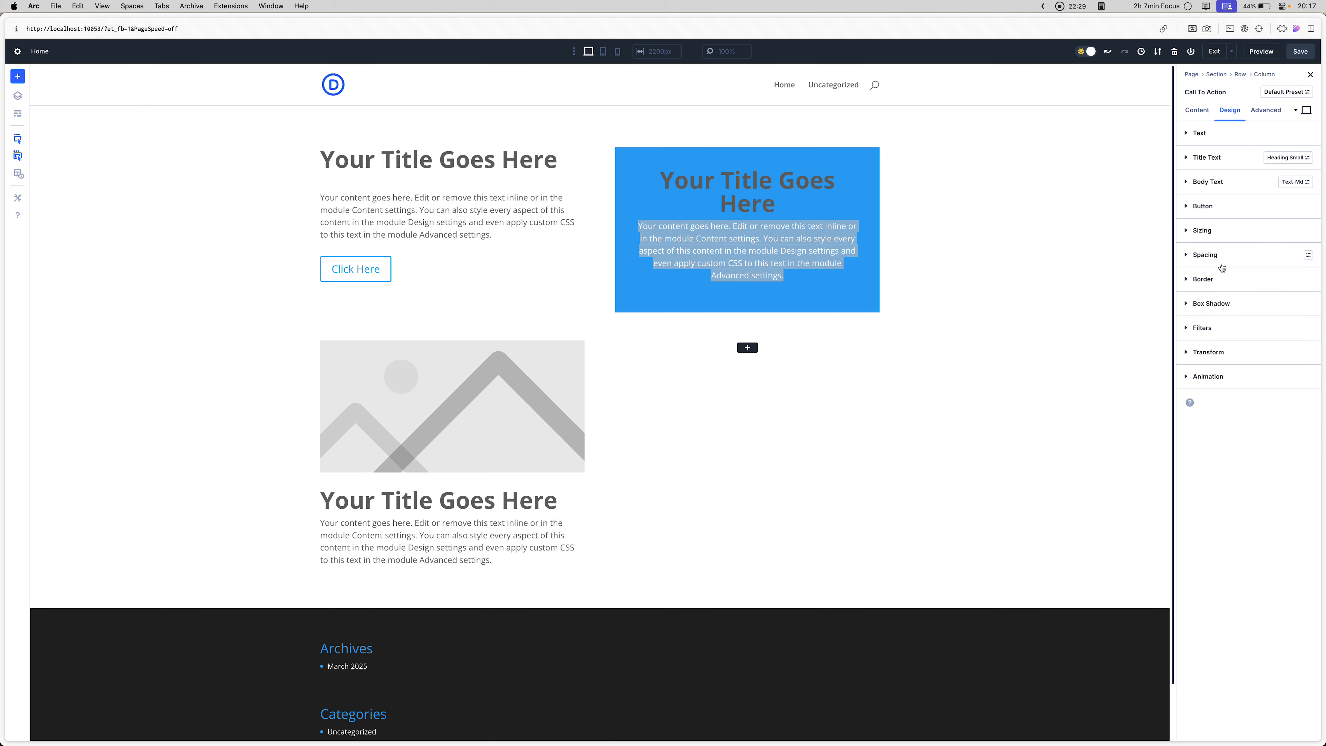
- Look through the Call To Action module's Border, Box Shadow, Filters, Transform, Animation and Text option groups
click(1220, 285)
click(1220, 287)
click(1221, 303)
click(1222, 303)
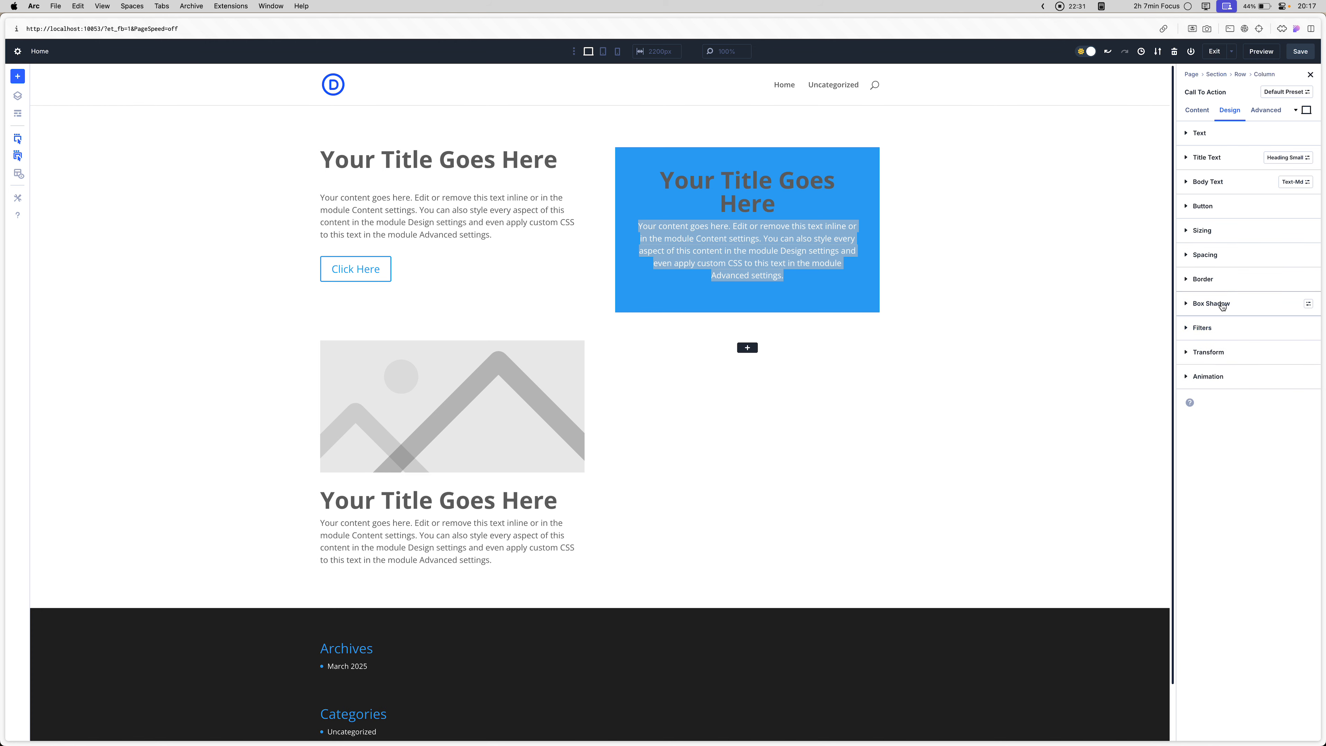
click(1224, 329)
click(1226, 335)
click(1224, 354)
click(1224, 355)
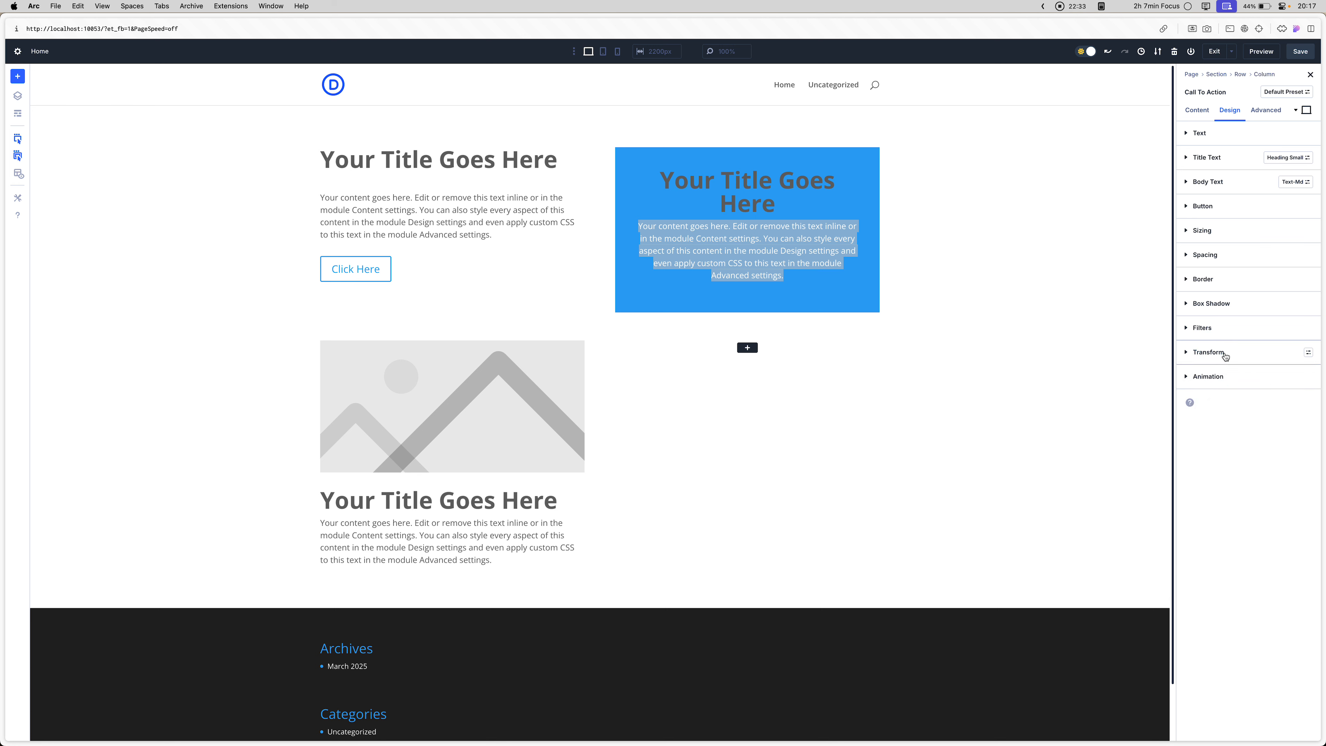
click(1225, 378)
click(1225, 384)
click(1225, 144)
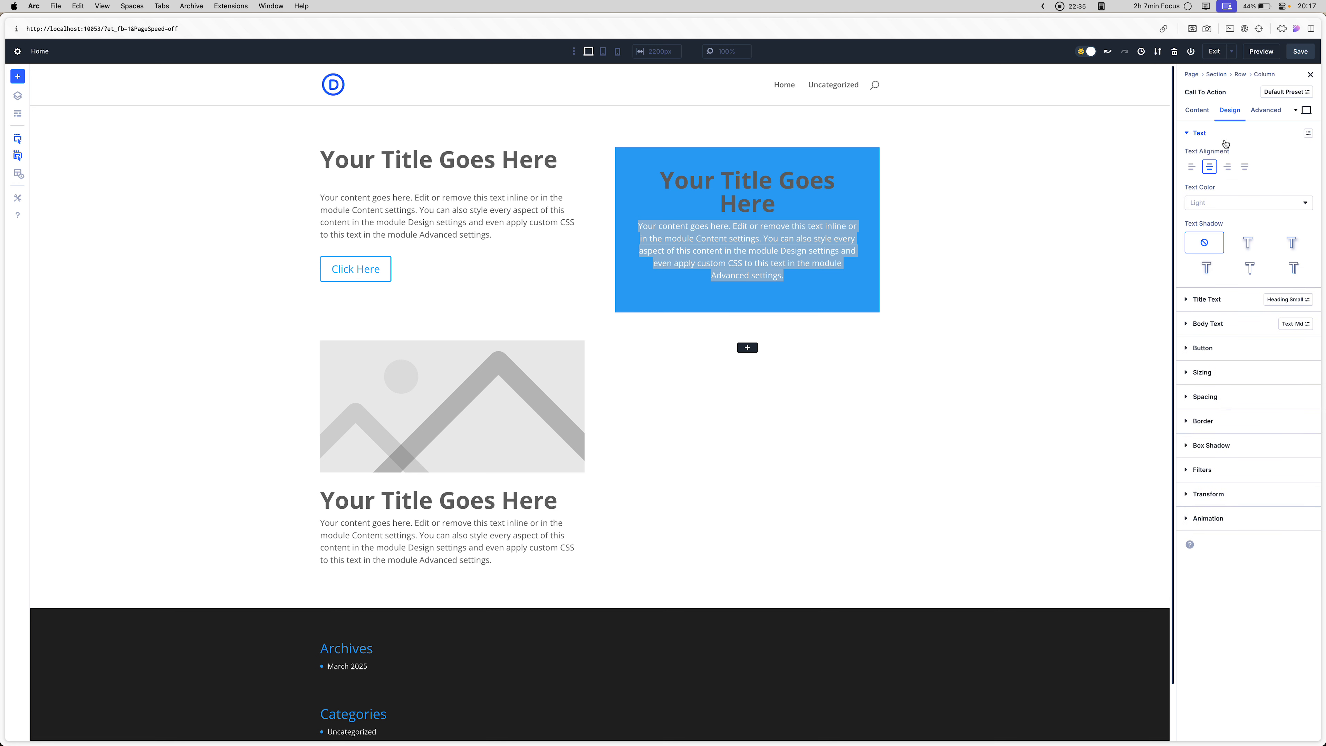
click(1225, 144)
- Check the Call To Action module's title in its content settings and on the page
click(1198, 111)
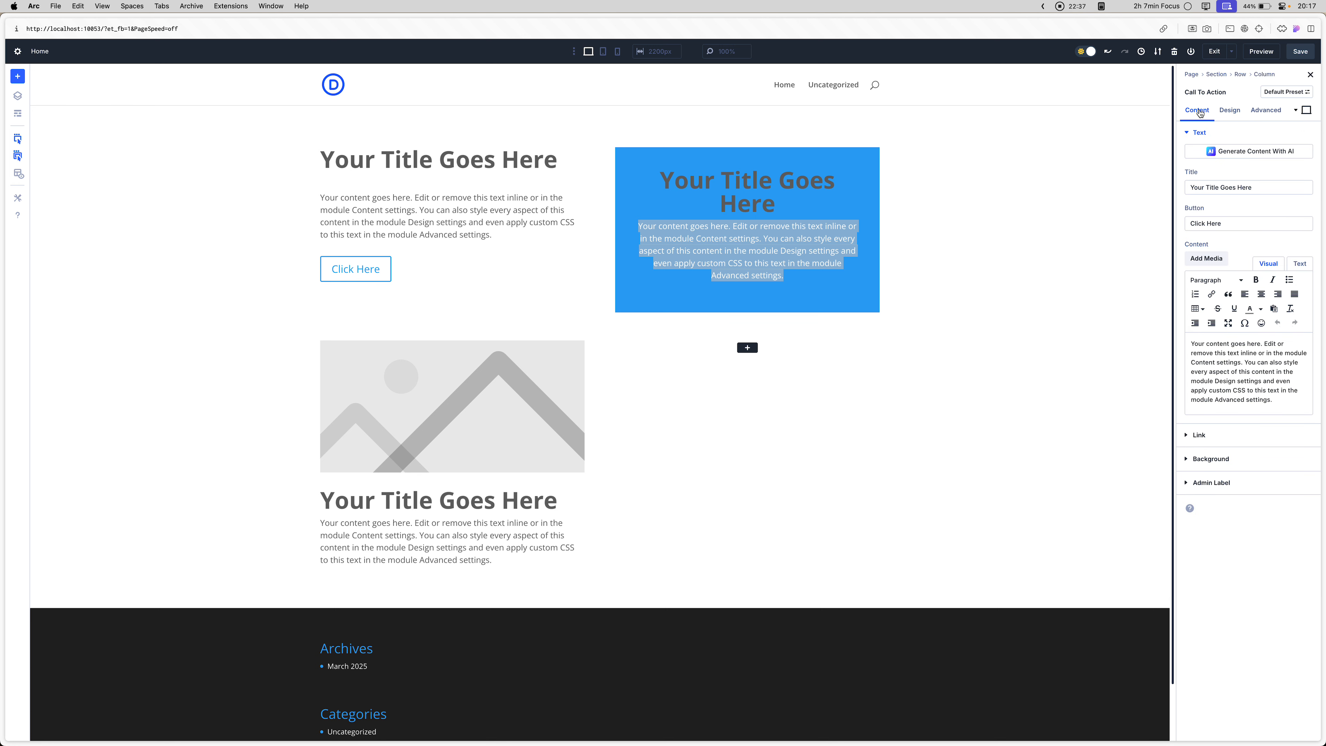
triple_click(1235, 188)
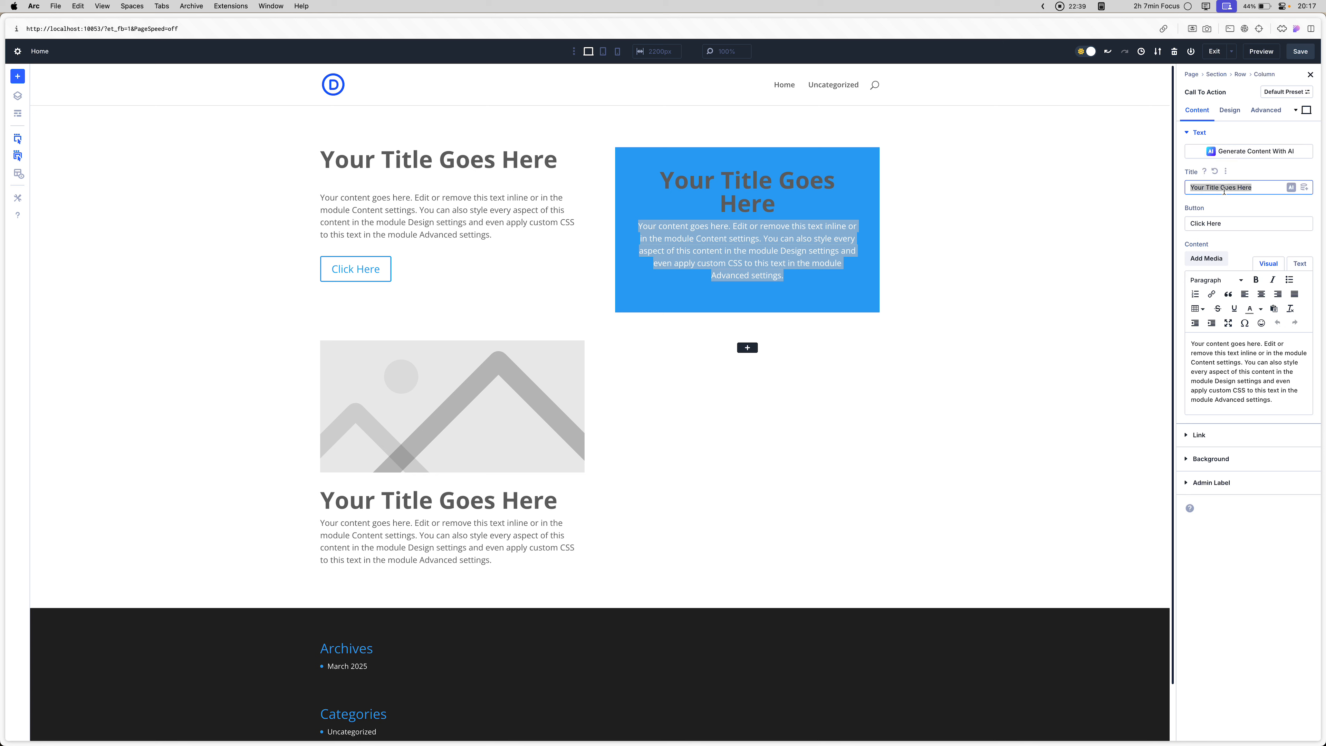
click(740, 191)
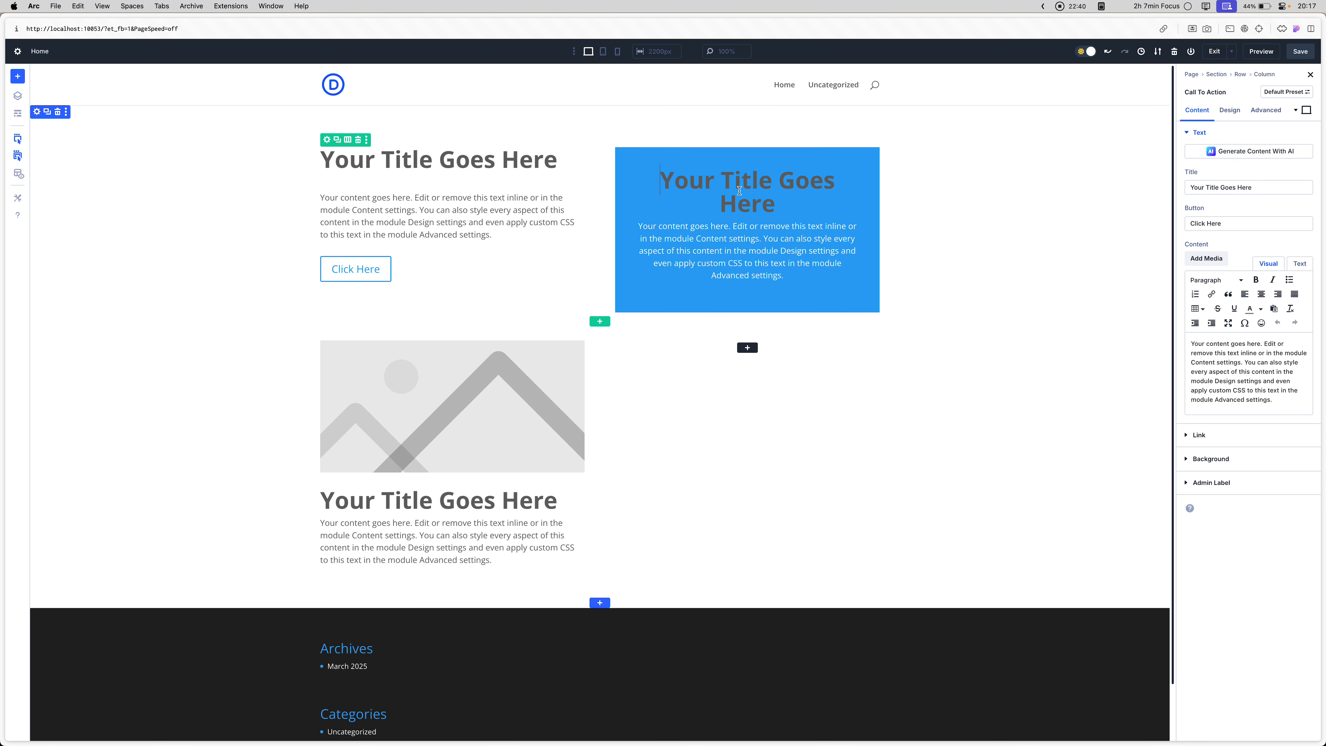
triple_click(776, 210)
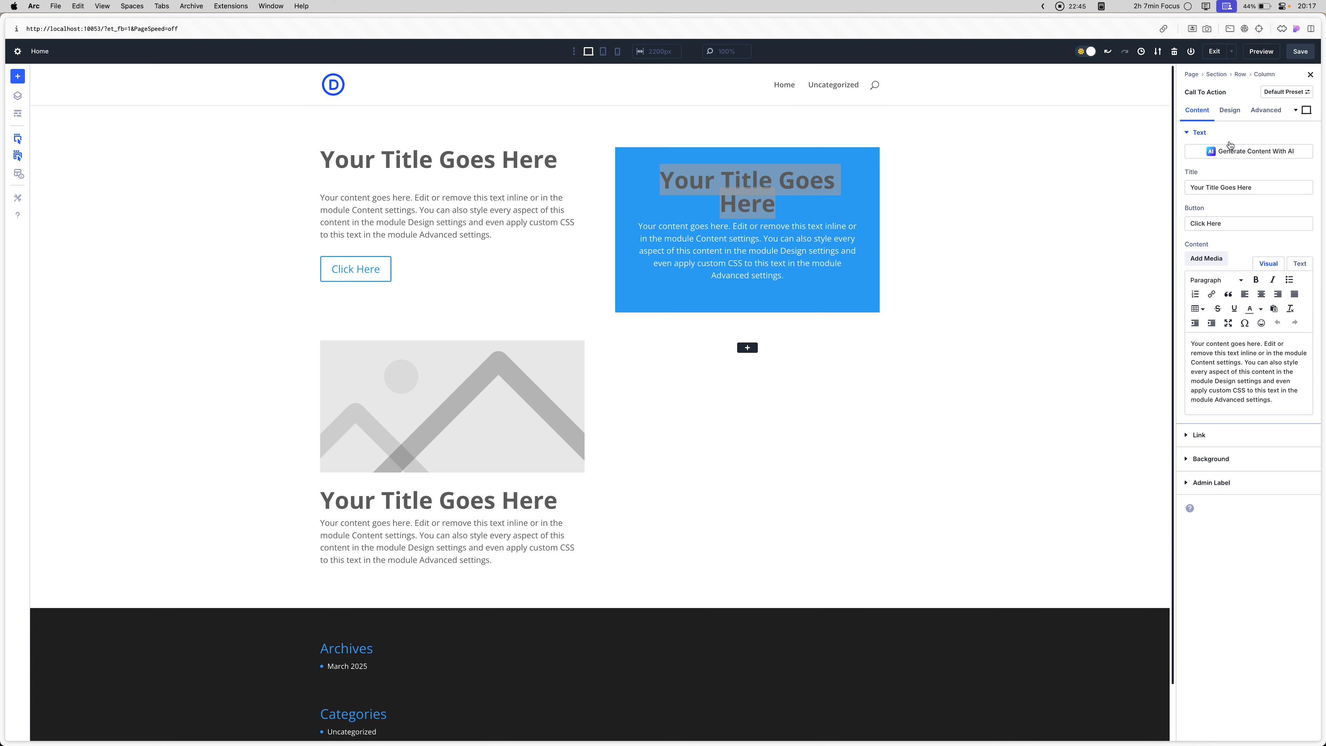
- Apply the padding-bottom-small preset to the Call To Action module's Spacing option group
click(1228, 118)
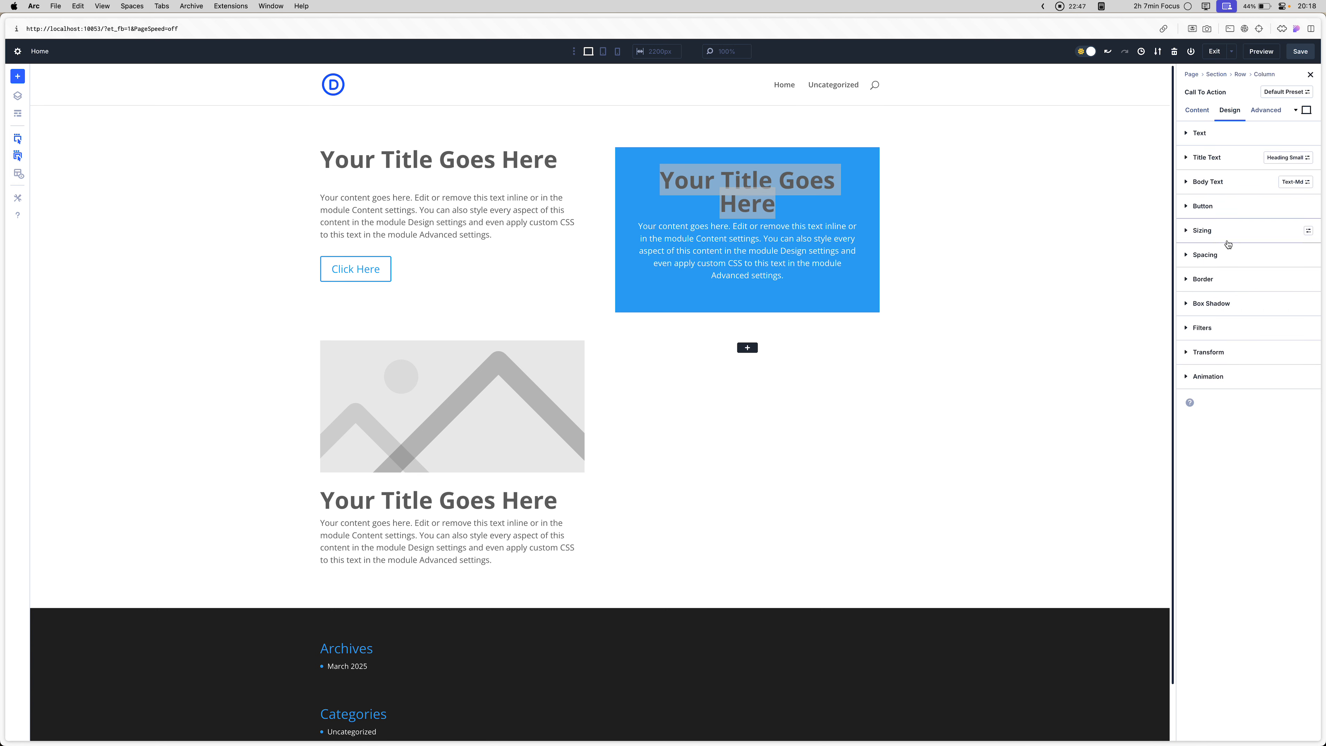
click(1227, 255)
click(1309, 255)
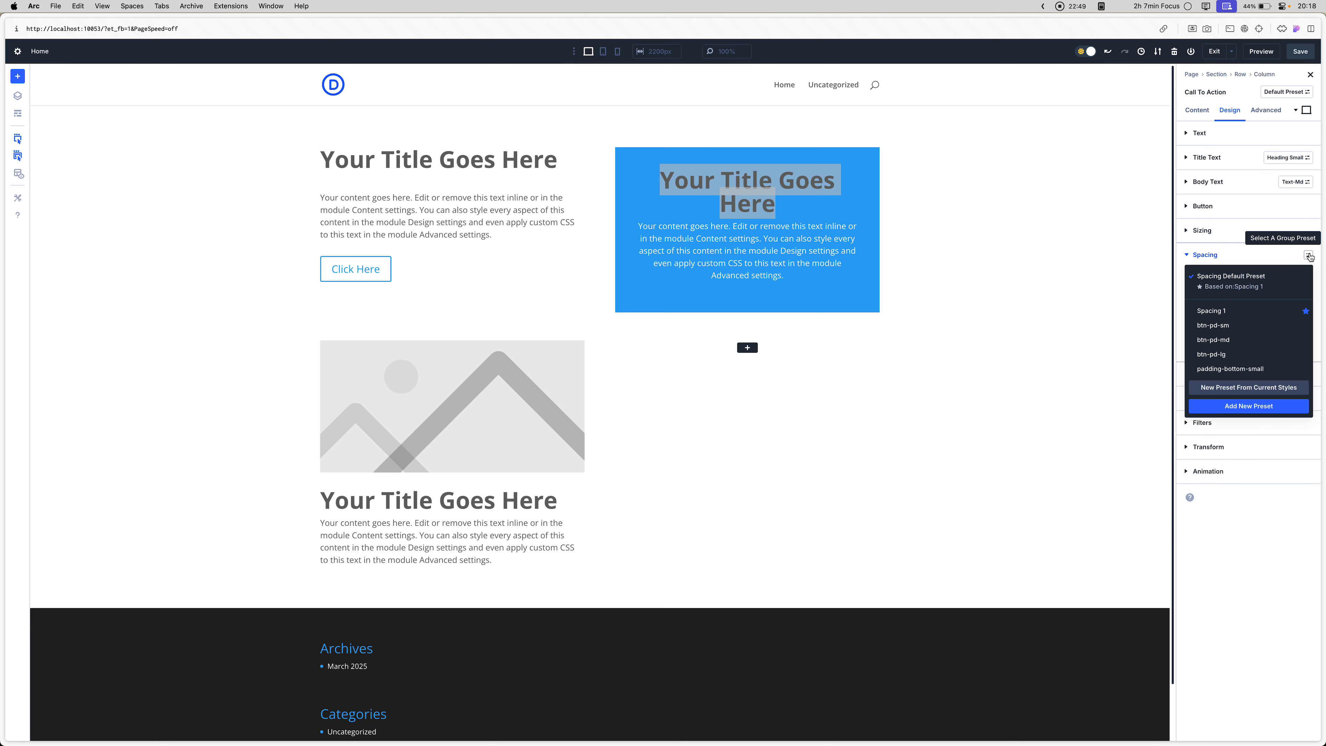
click(1226, 370)
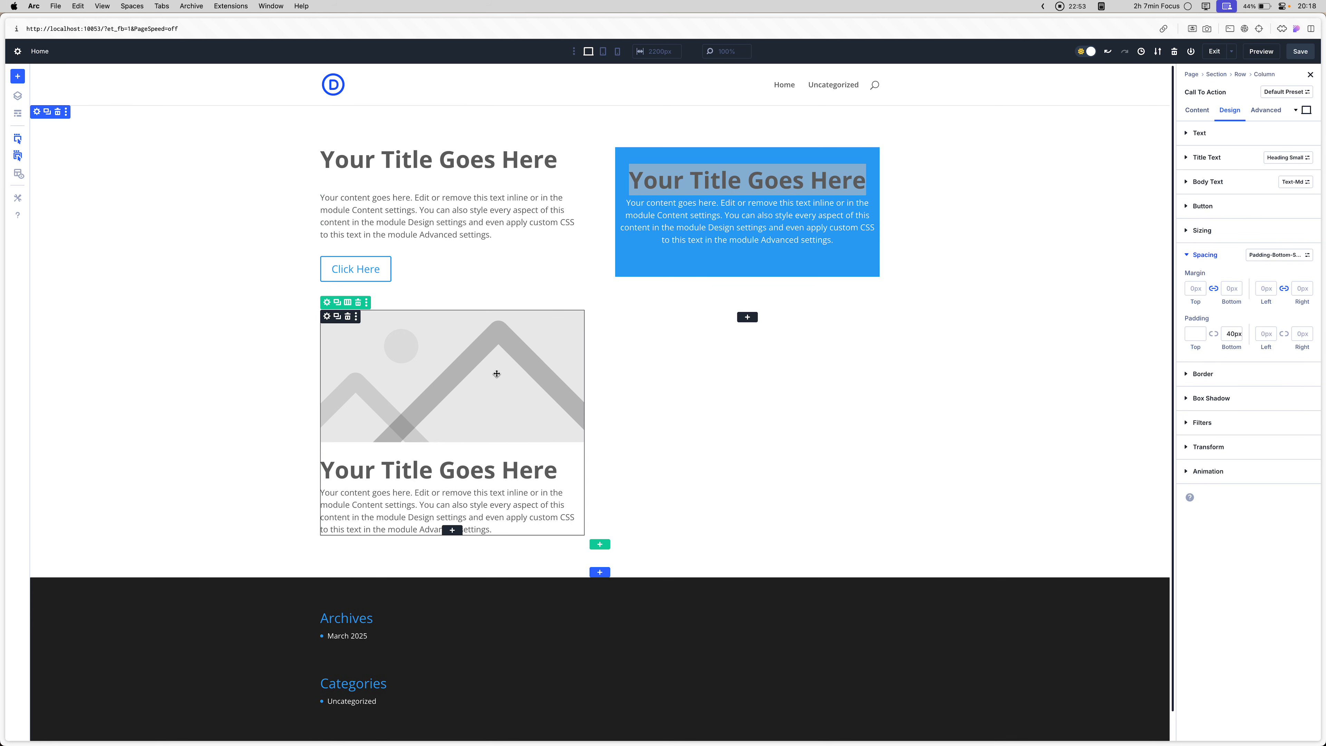
- Look through the Image & Icon design options of the Blurb module, from background and border to margin, padding, shadow and filters
click(474, 359)
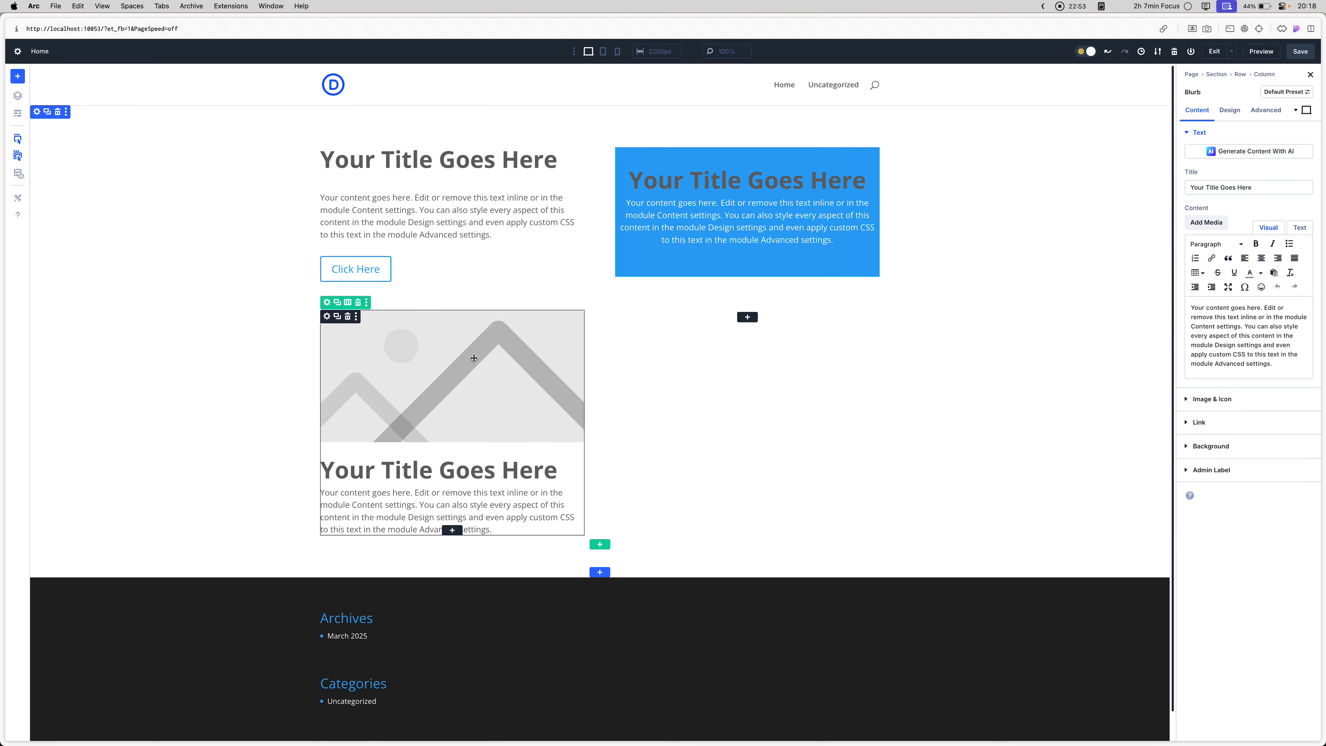
click(1232, 115)
click(1225, 134)
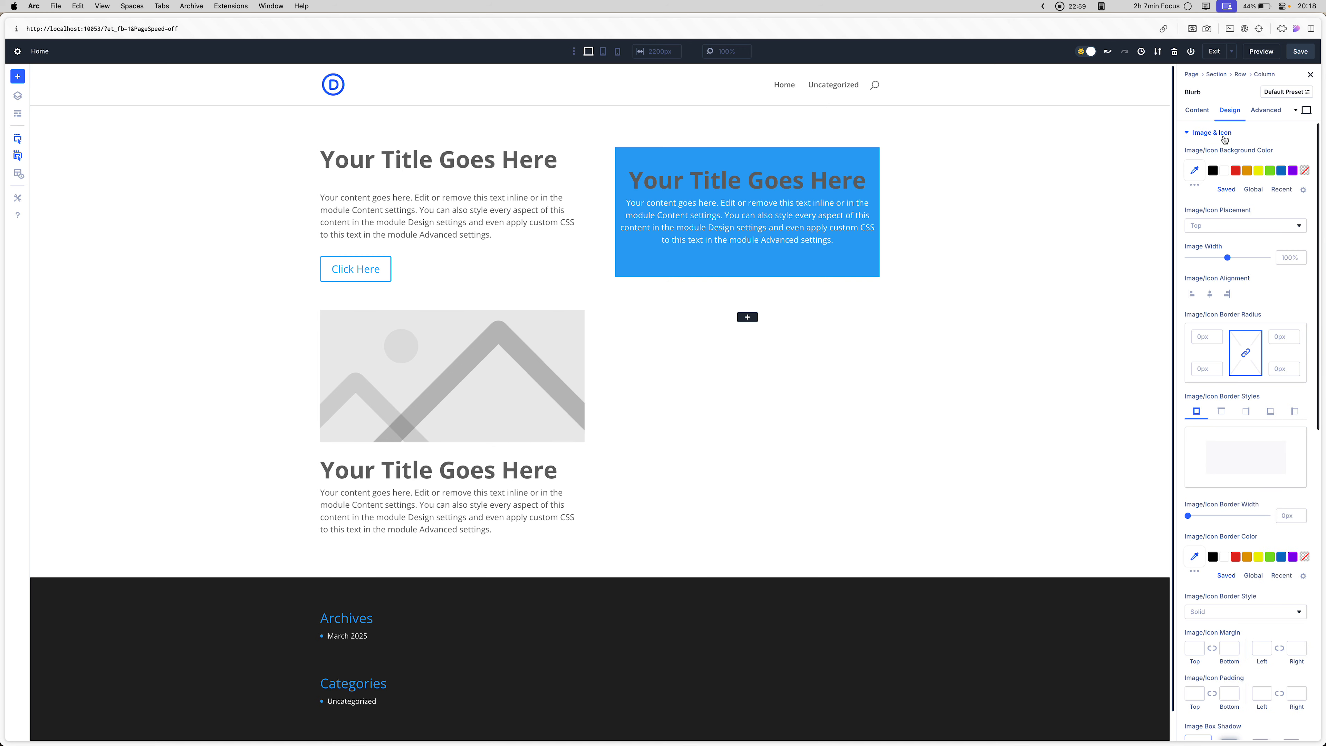
scroll(1194, 372, down, 3)
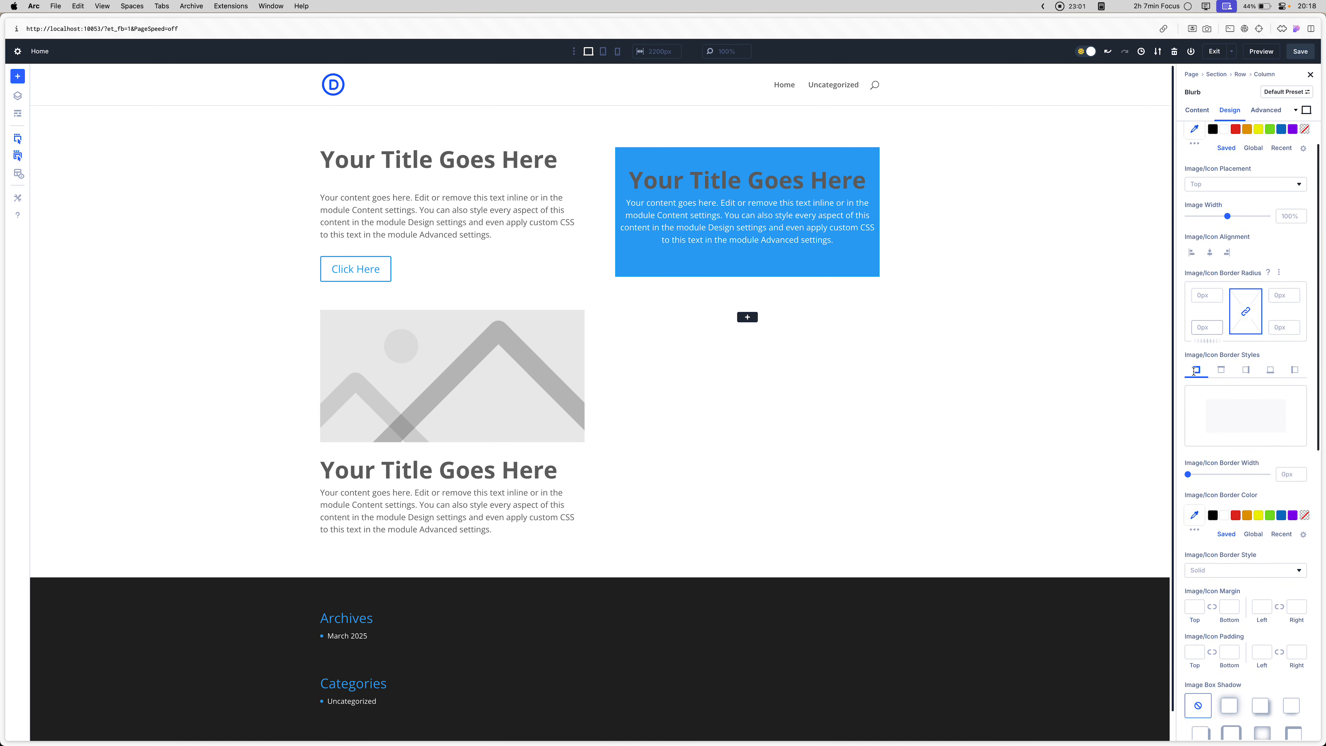
scroll(1194, 372, down, 8)
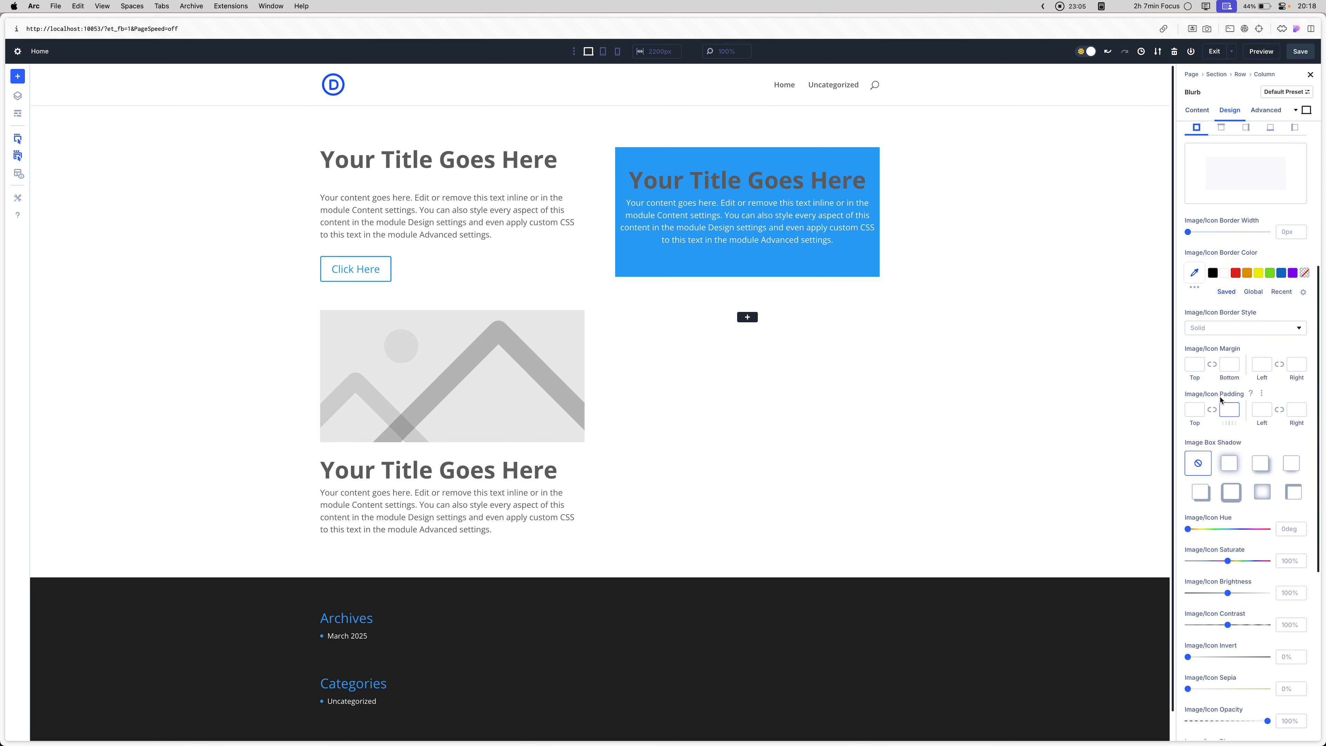
scroll(1222, 392, down, 3)
scroll(1223, 393, down, 5)
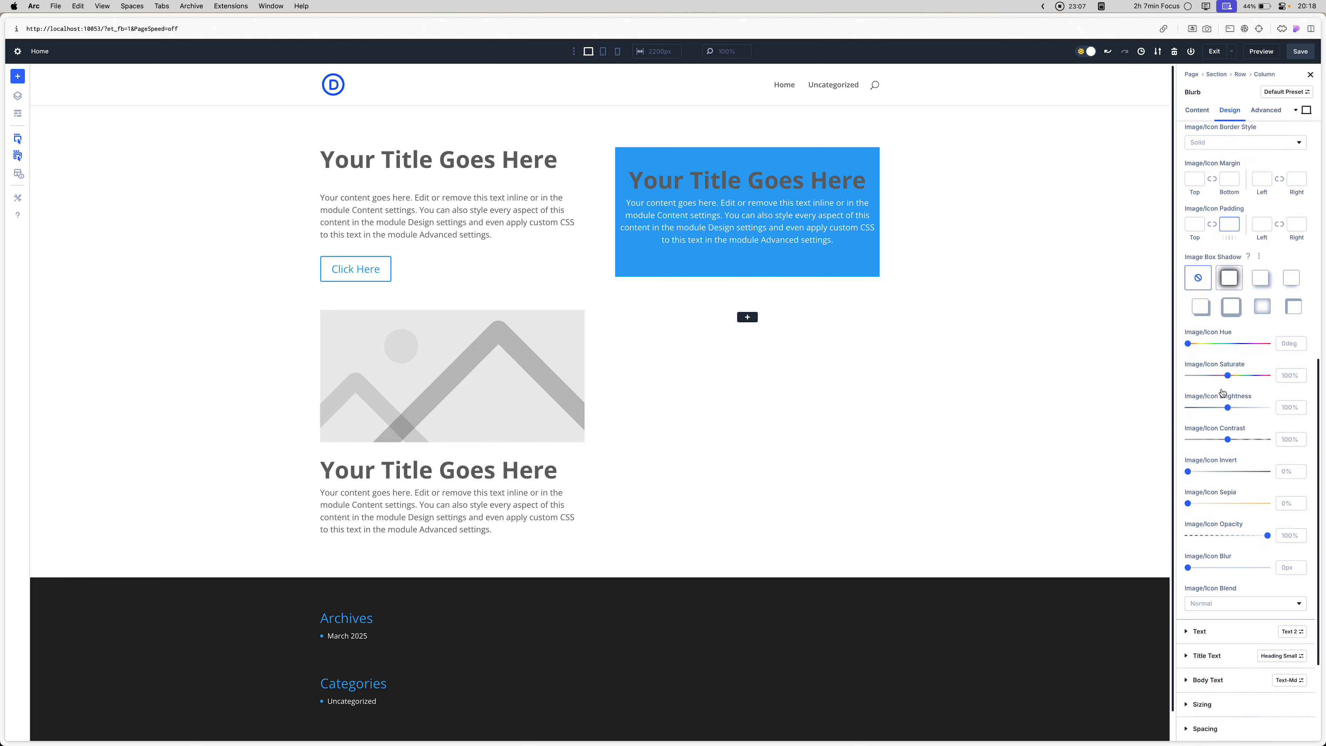
scroll(1223, 393, up, 10)
scroll(1223, 392, up, 4)
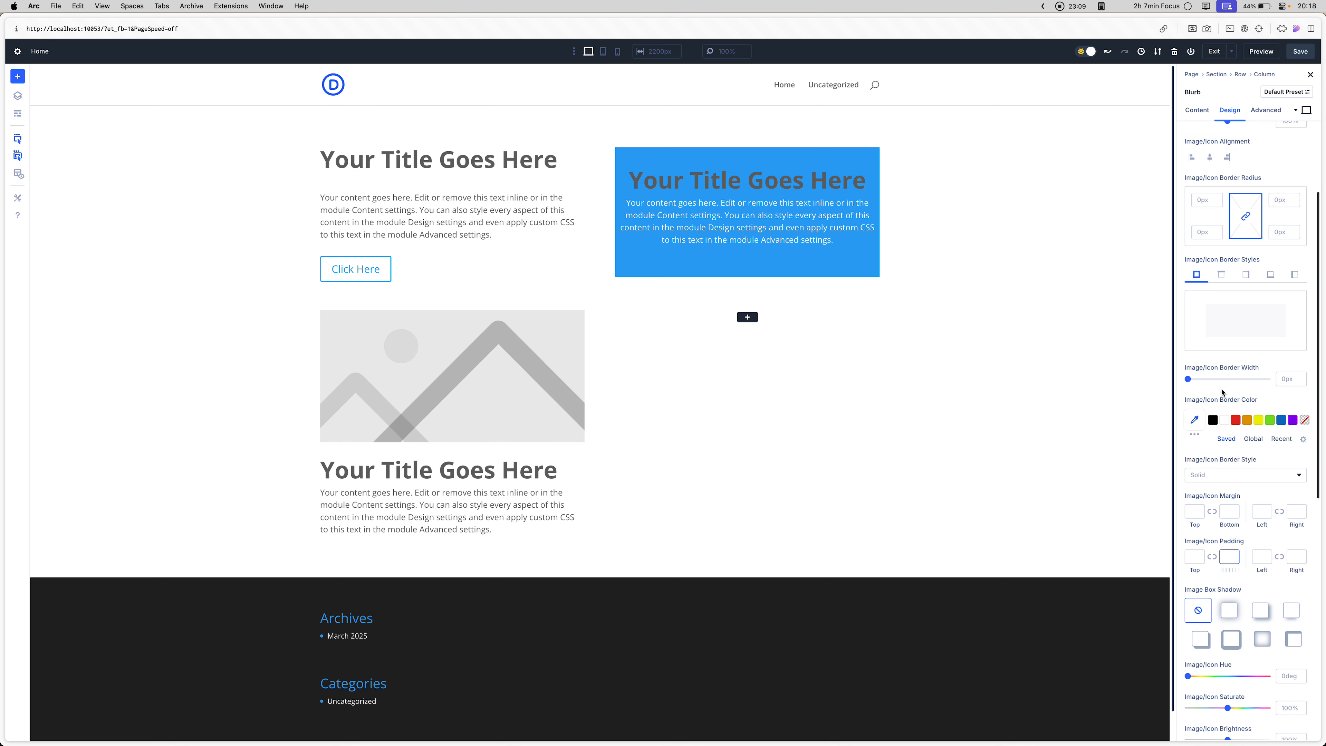
scroll(1223, 393, down, 2)
scroll(1222, 393, down, 3)
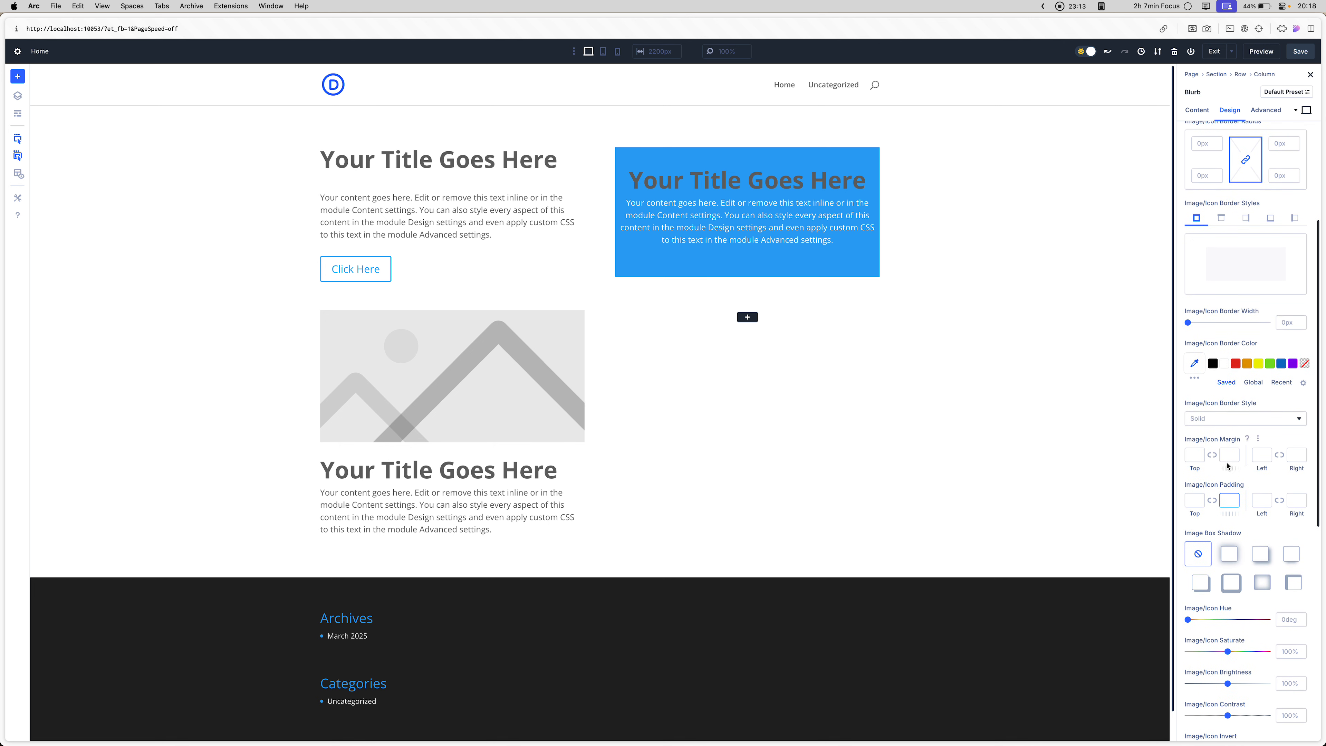
- Try a 20px bottom Image/Icon Margin on the Blurb module and clear it
click(1231, 453)
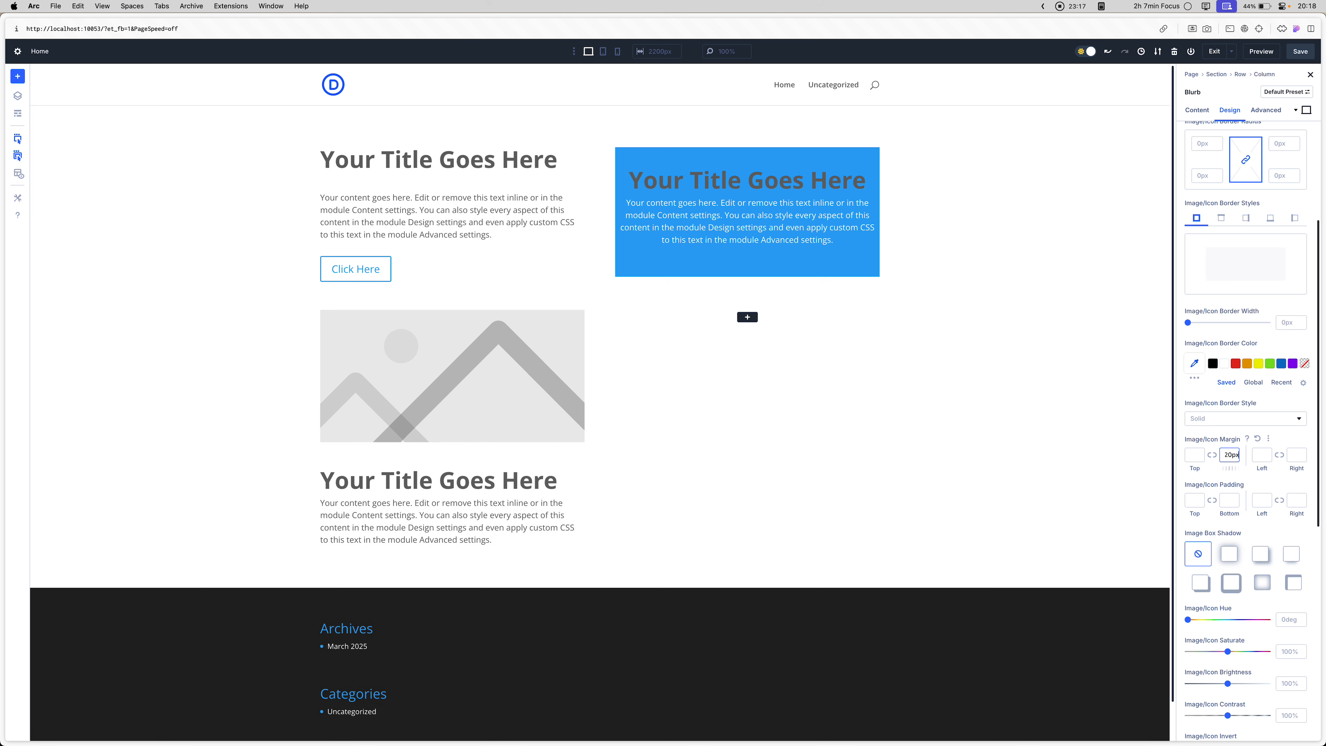
key(BackSpace)
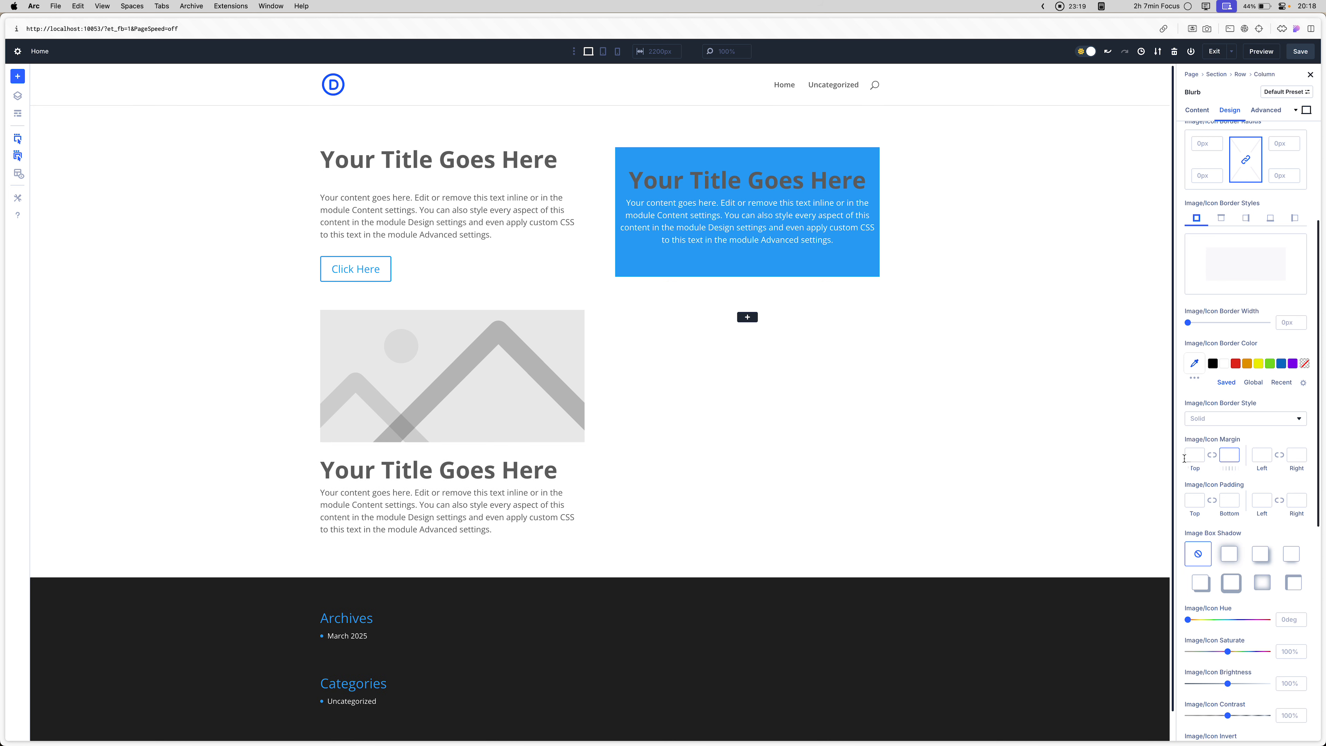
click(1194, 454)
- Apply the padding-bottom-small preset to the Blurb module's Spacing option group
scroll(1207, 505, down, 5)
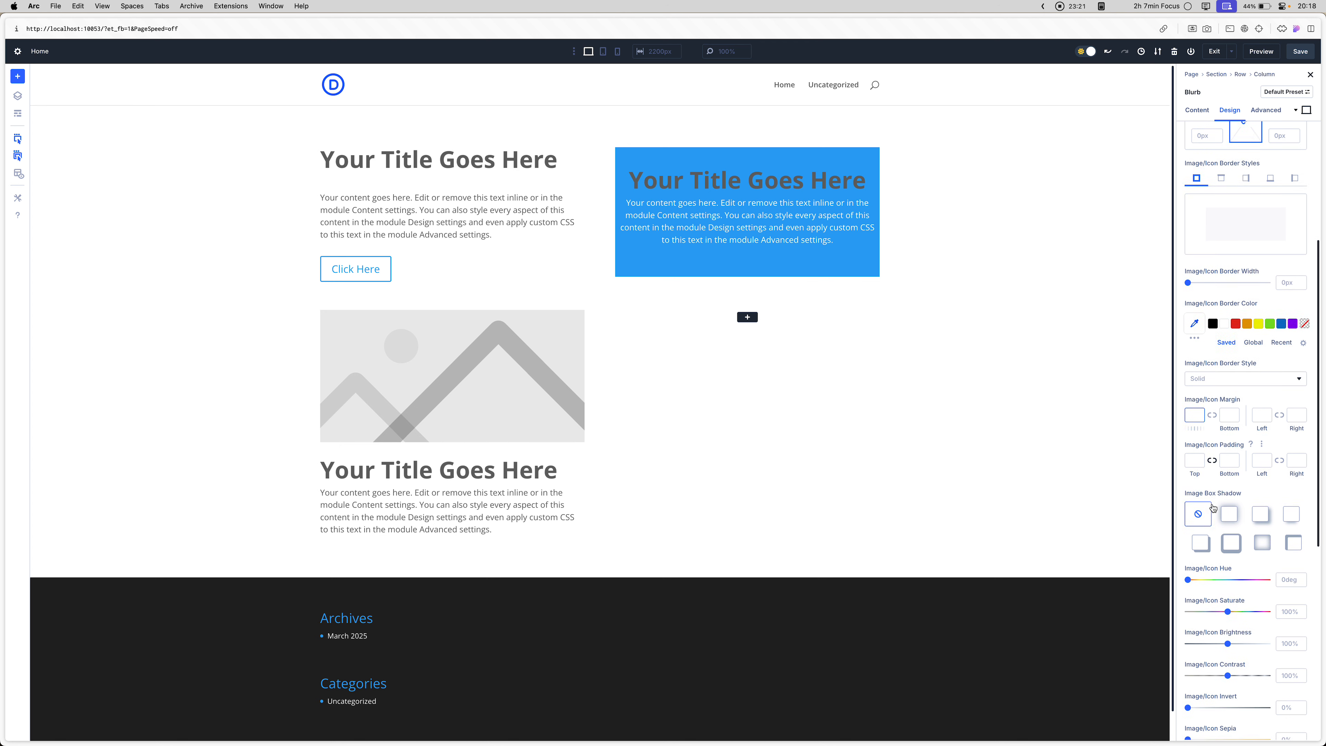
scroll(1212, 507, down, 2)
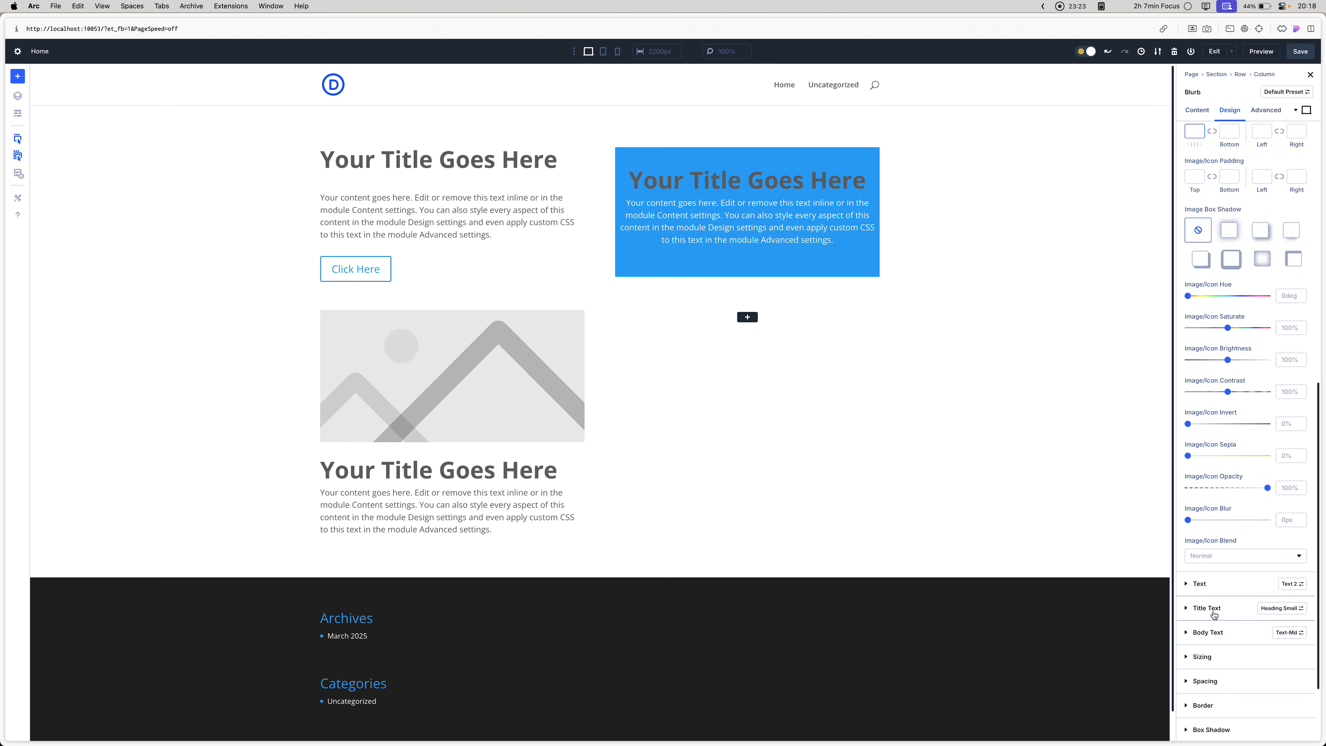
click(1207, 586)
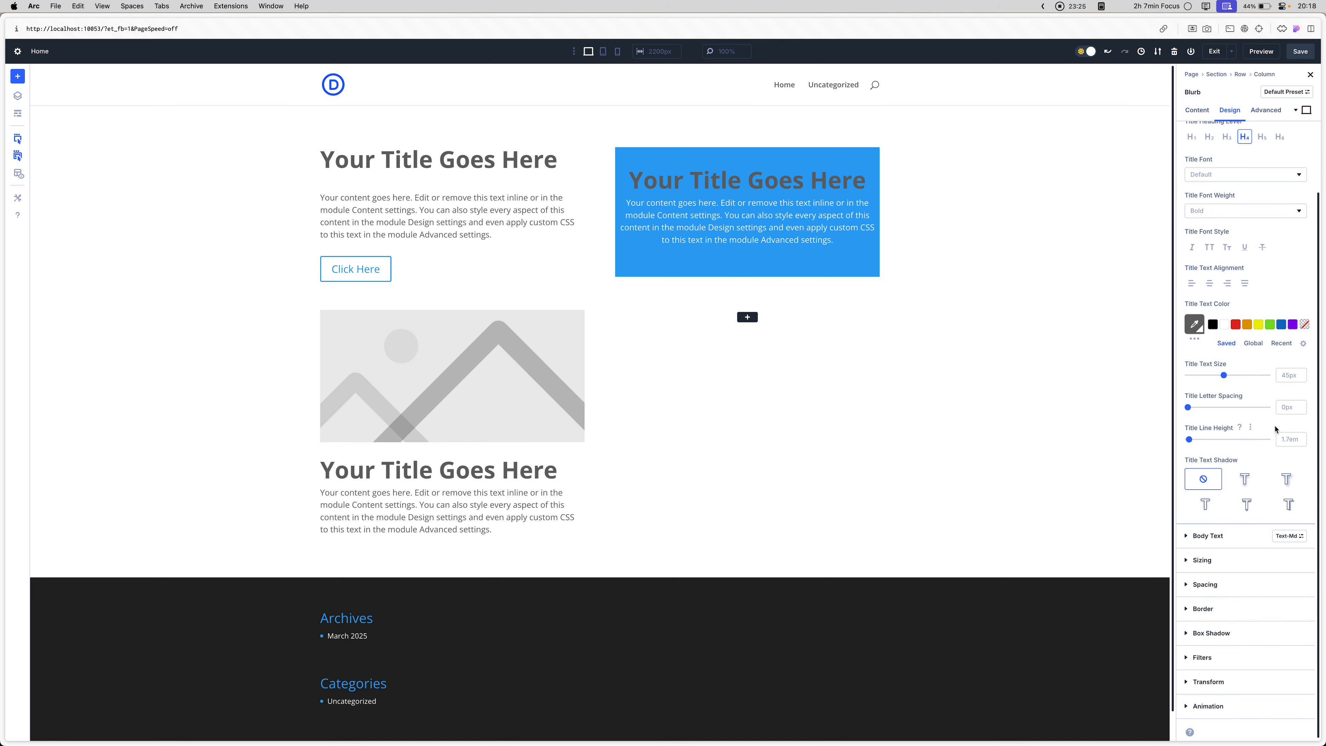
scroll(1266, 425, up, 1)
scroll(1265, 420, down, 2)
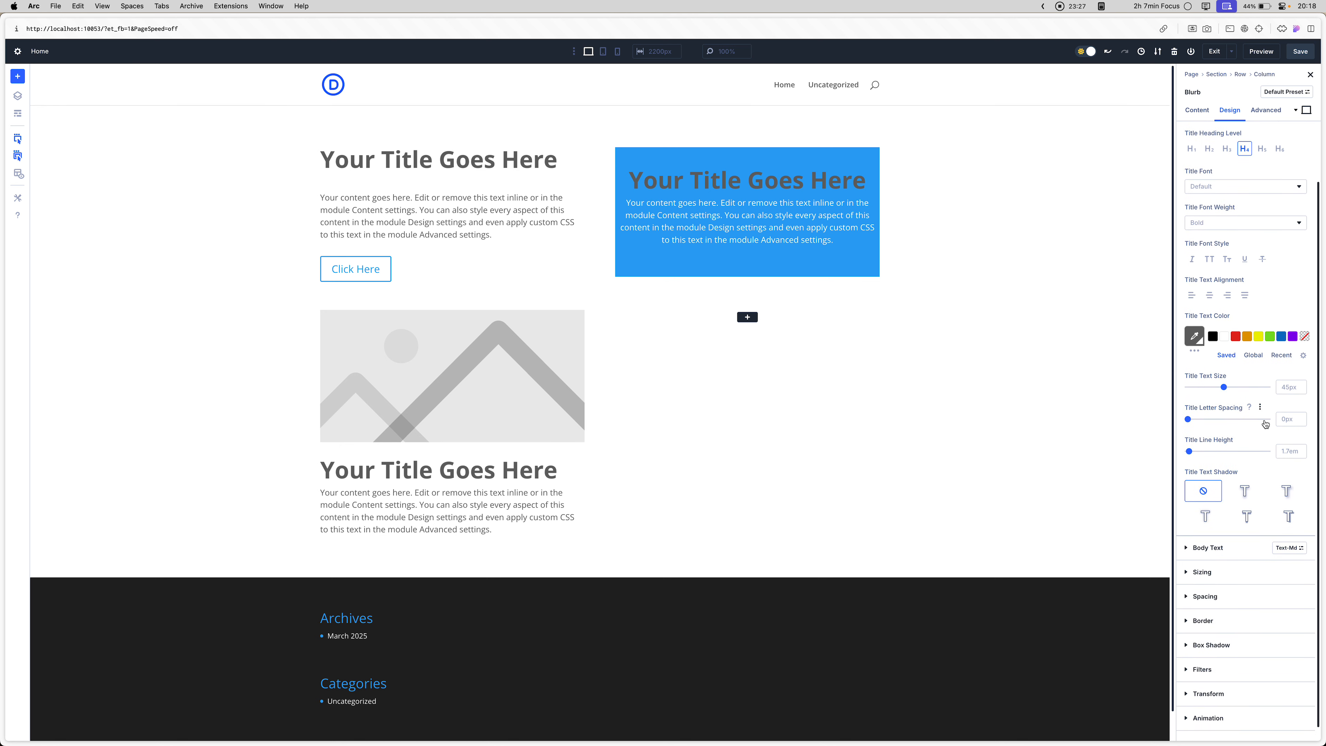
click(1213, 585)
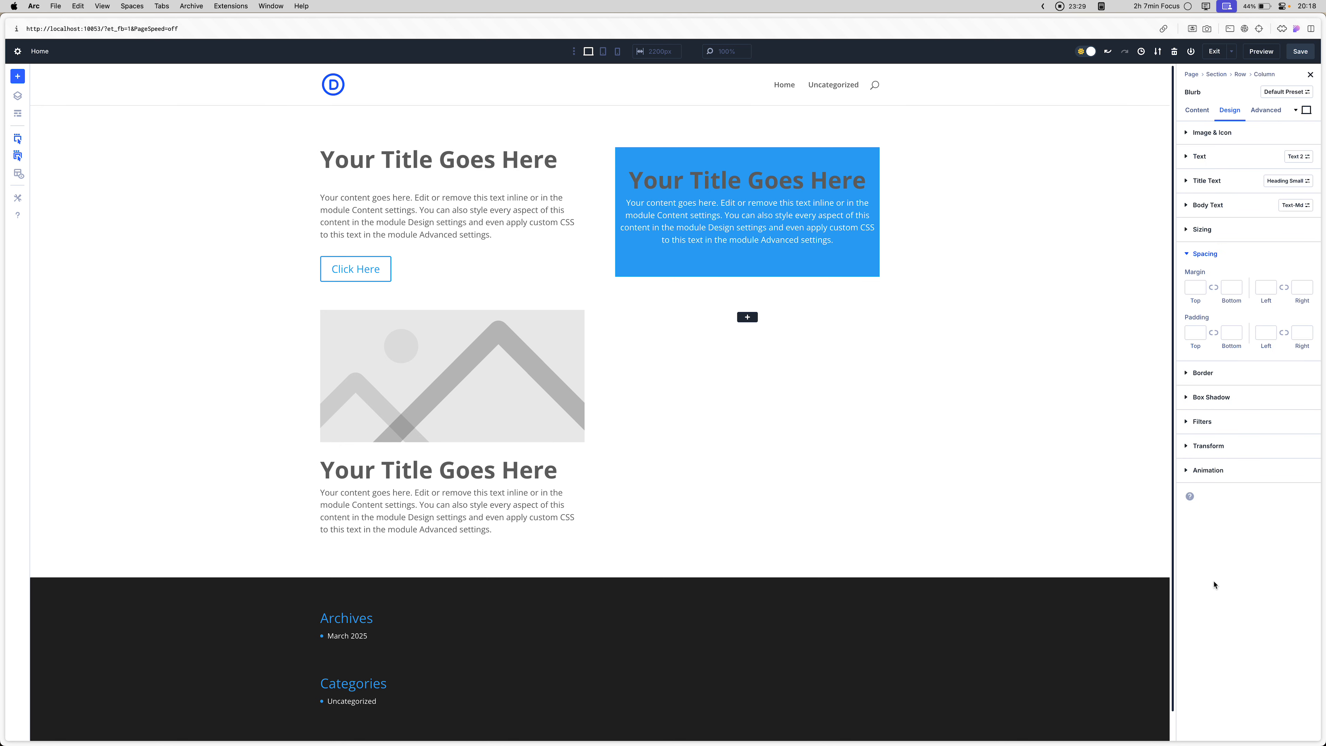
click(1308, 256)
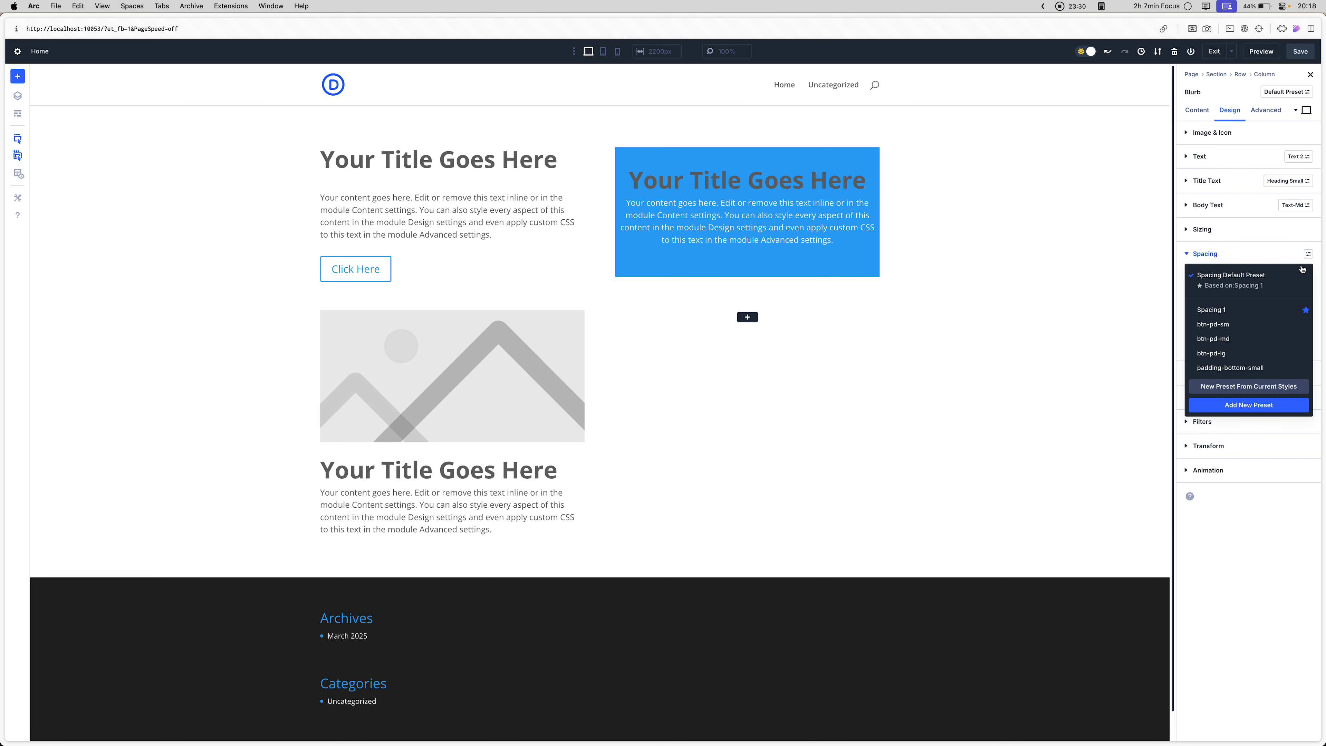
click(1223, 371)
click(1283, 255)
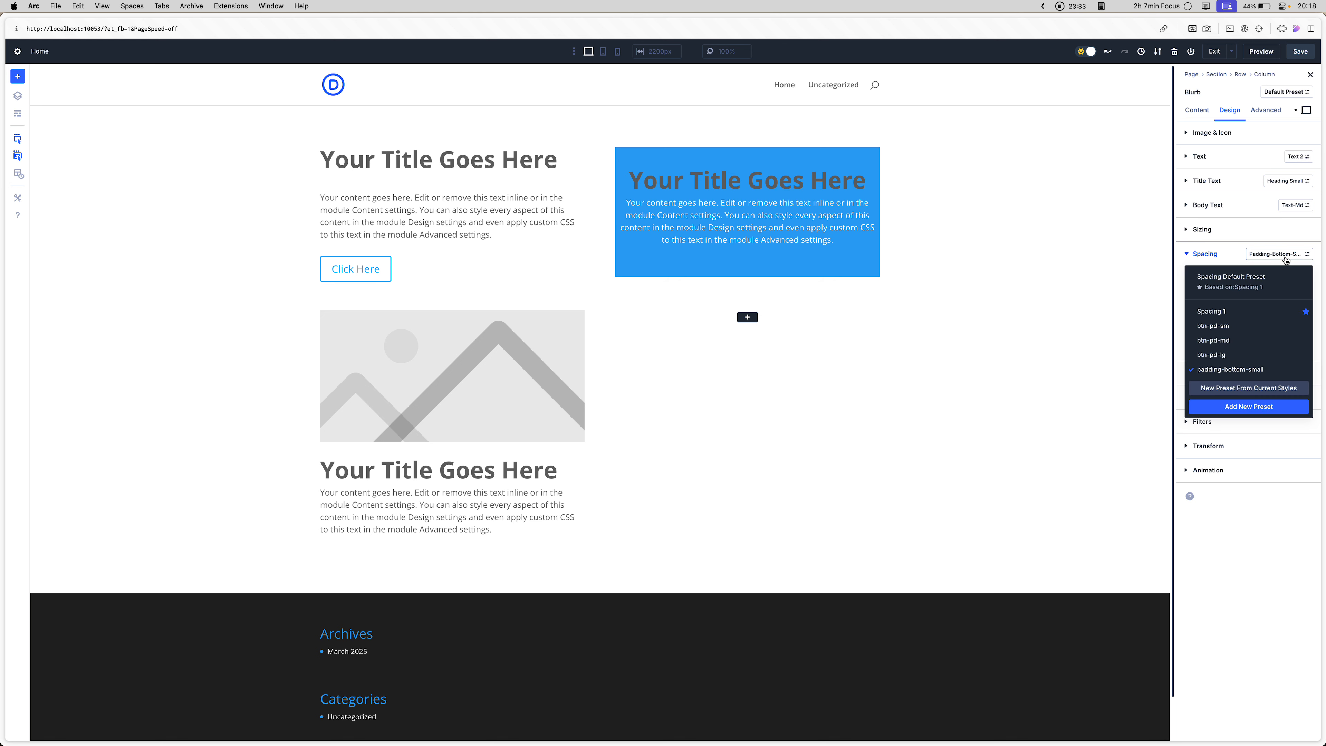
click(1205, 253)
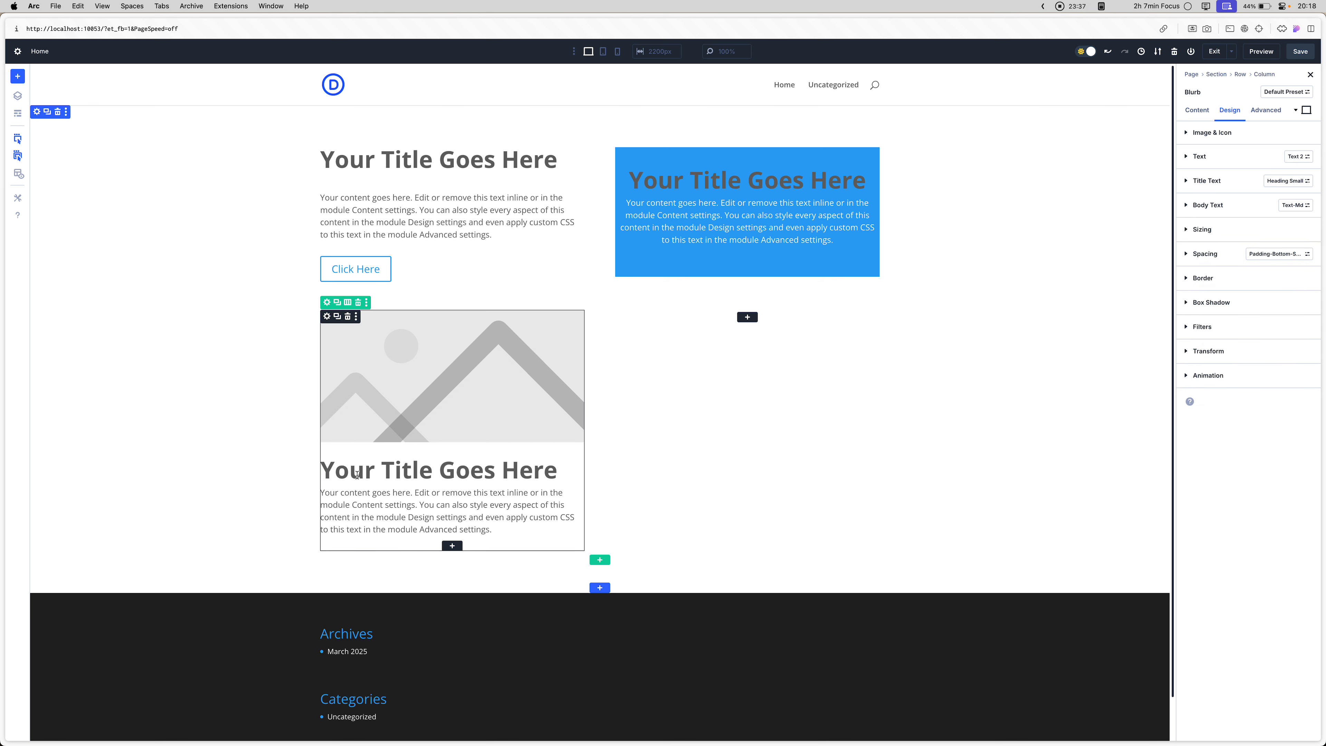
- Look through the Blurb module's Transform, Animation, Sizing and Image & Icon design option groups
click(1213, 352)
click(1215, 352)
click(1208, 375)
click(1208, 375)
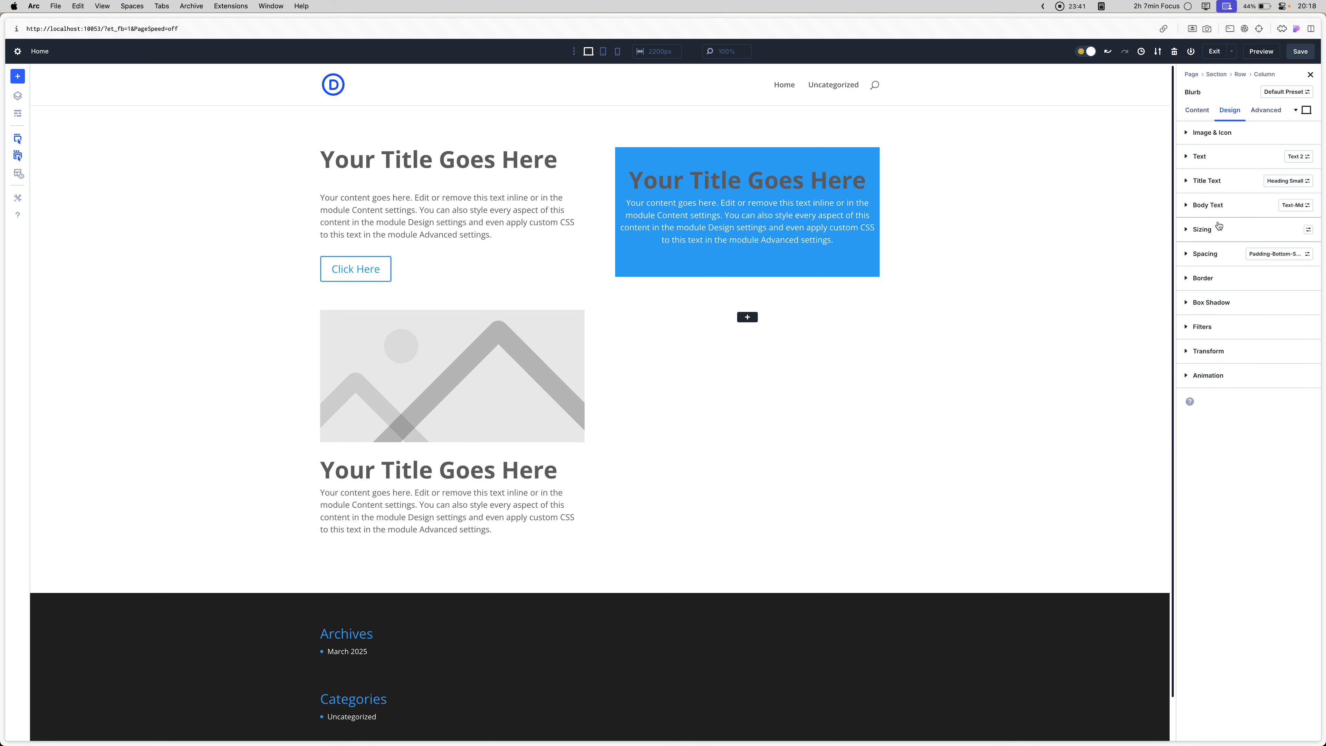
click(1218, 224)
click(1218, 225)
click(1218, 225)
click(1225, 137)
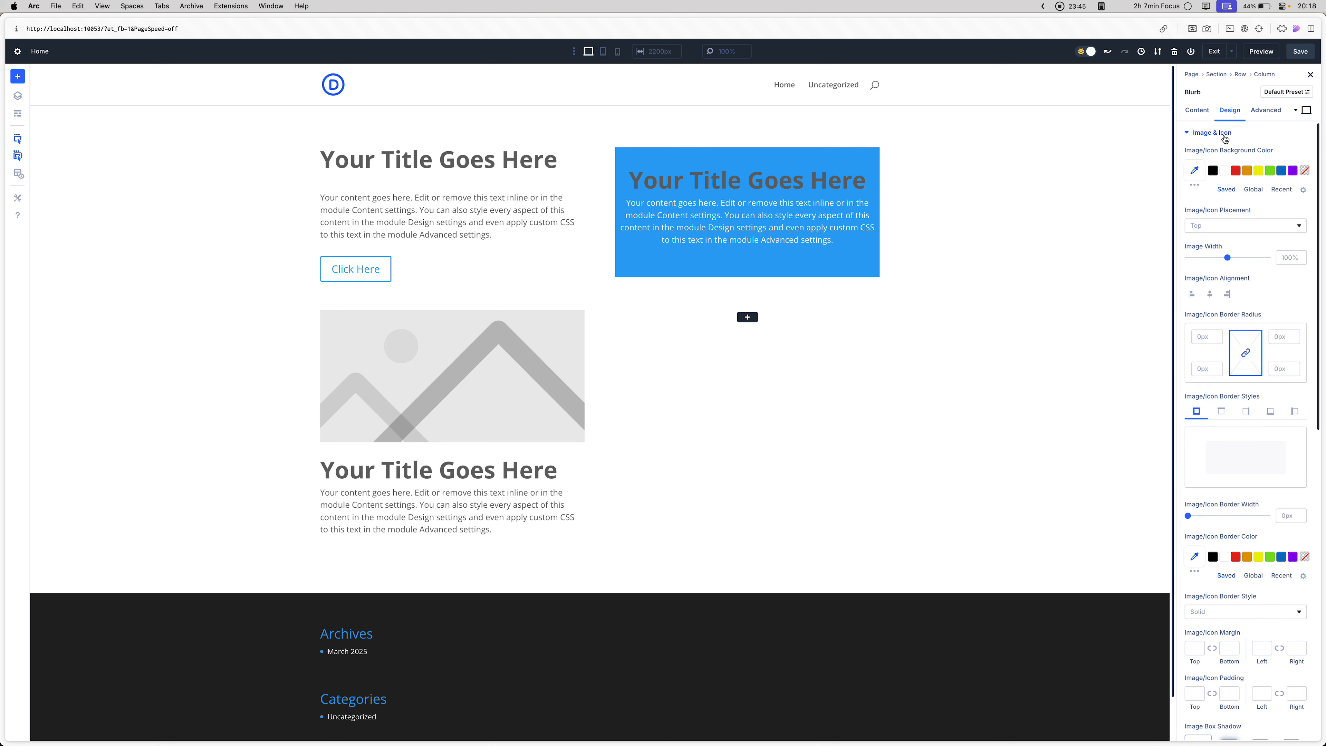
click(1225, 137)
- Look through the Blurb module's content settings for Text, Image & Icon, Link, Background and Admin Label
click(1198, 110)
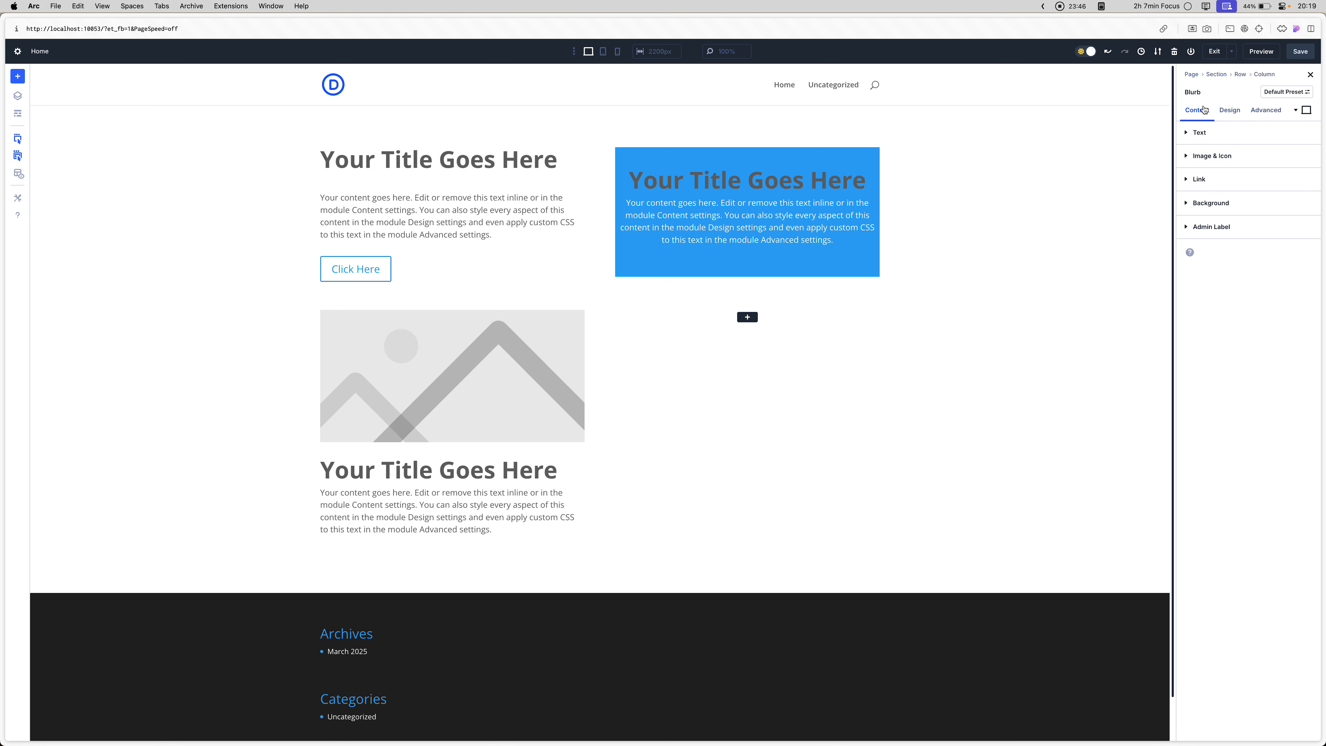
click(1201, 133)
click(1201, 132)
click(1211, 156)
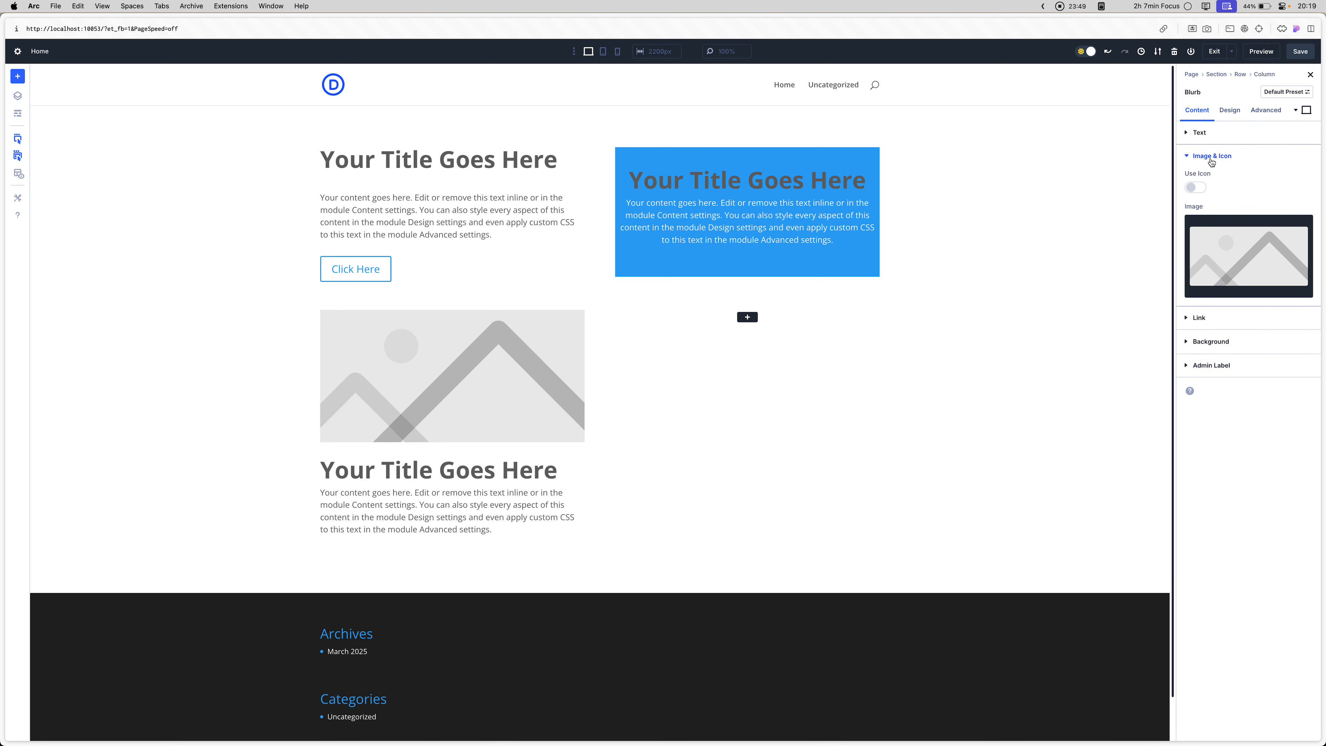
click(1211, 155)
click(1200, 178)
click(1214, 180)
click(1214, 204)
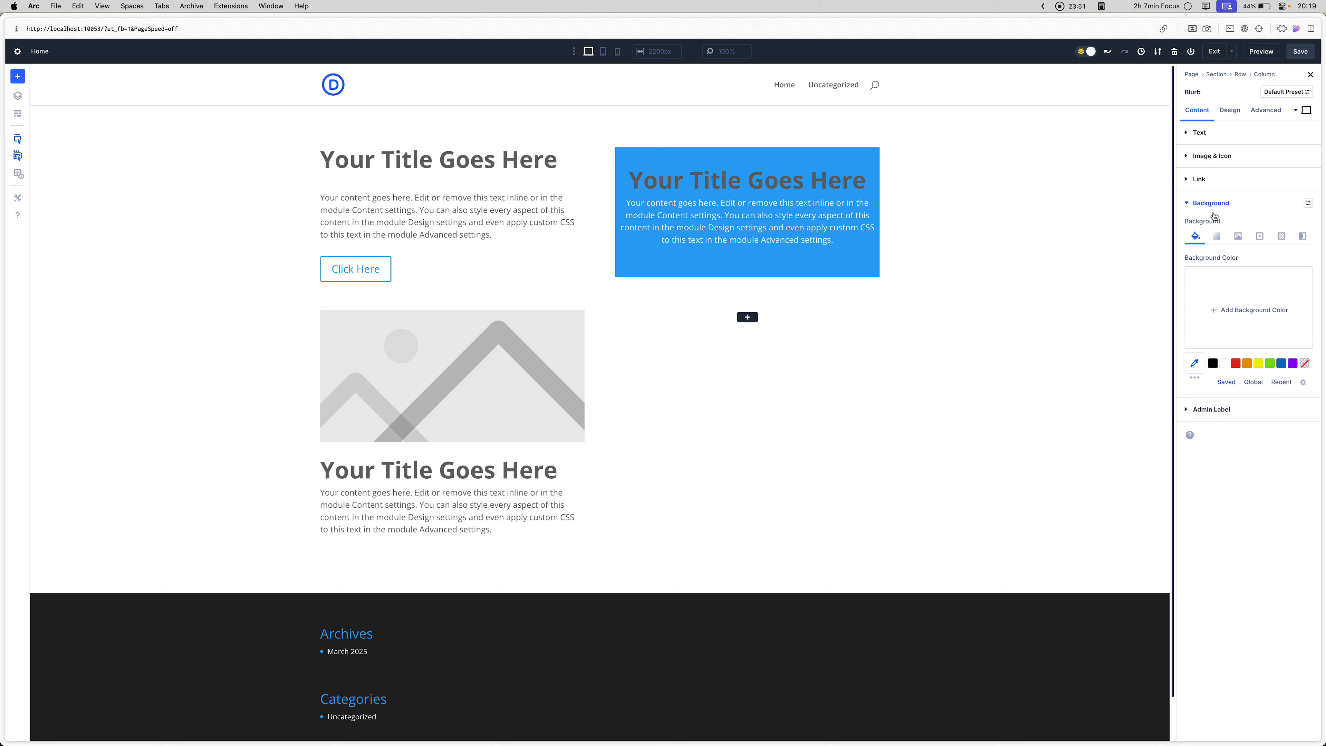
click(1215, 204)
click(1215, 233)
click(1215, 235)
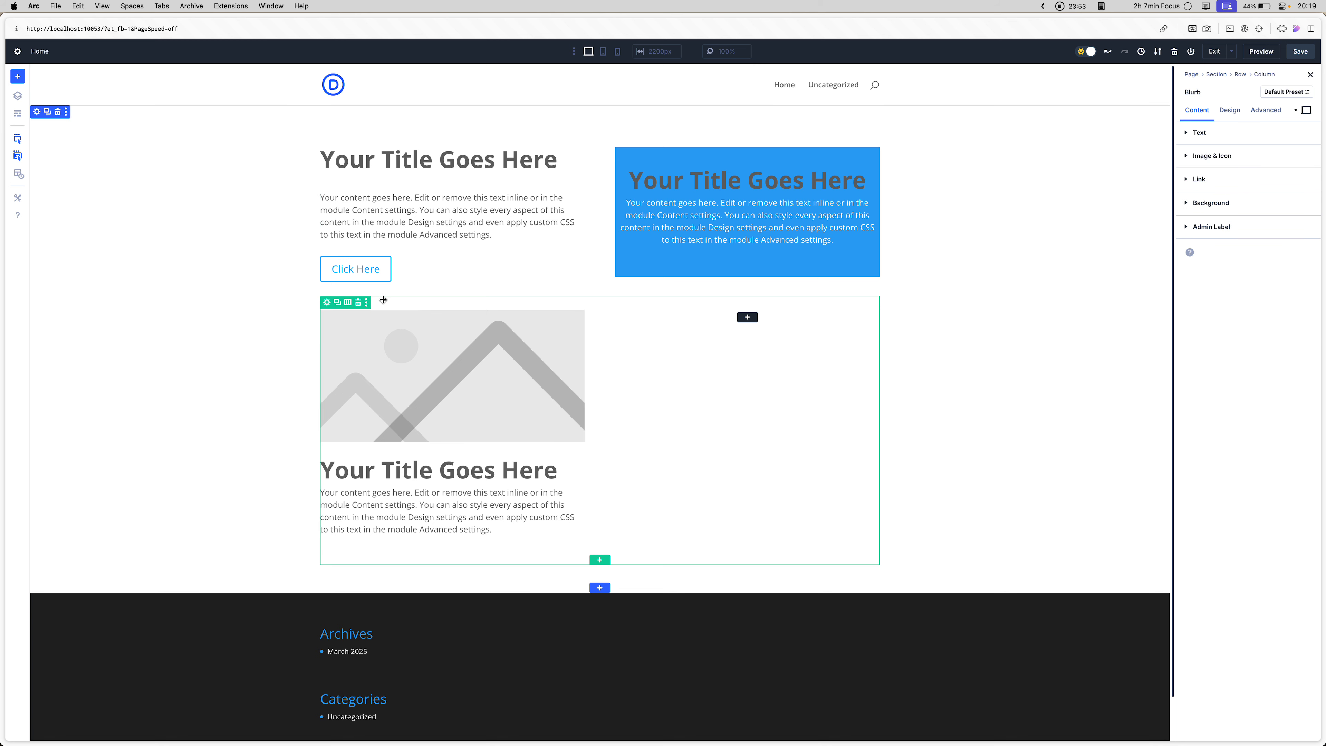
- Enable custom styles for the Click Here button and set its background to the purple global color
click(335, 270)
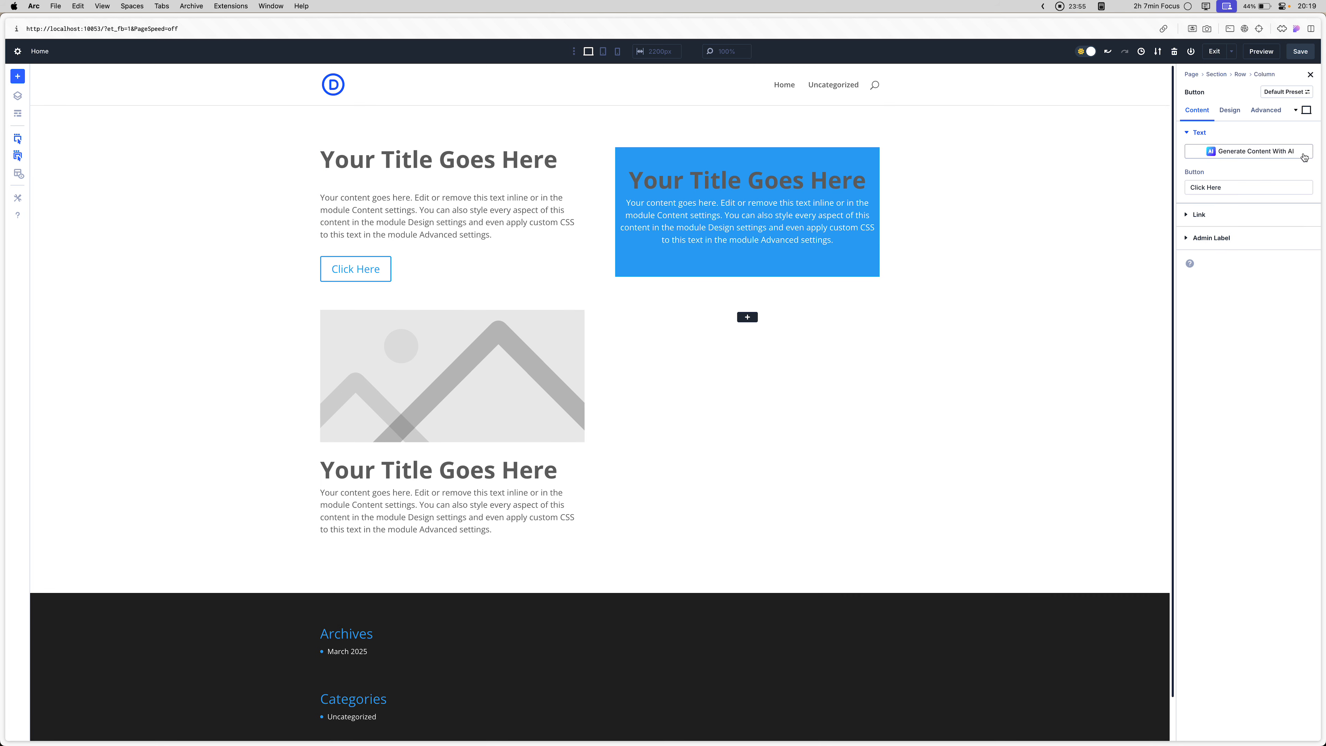
click(1229, 113)
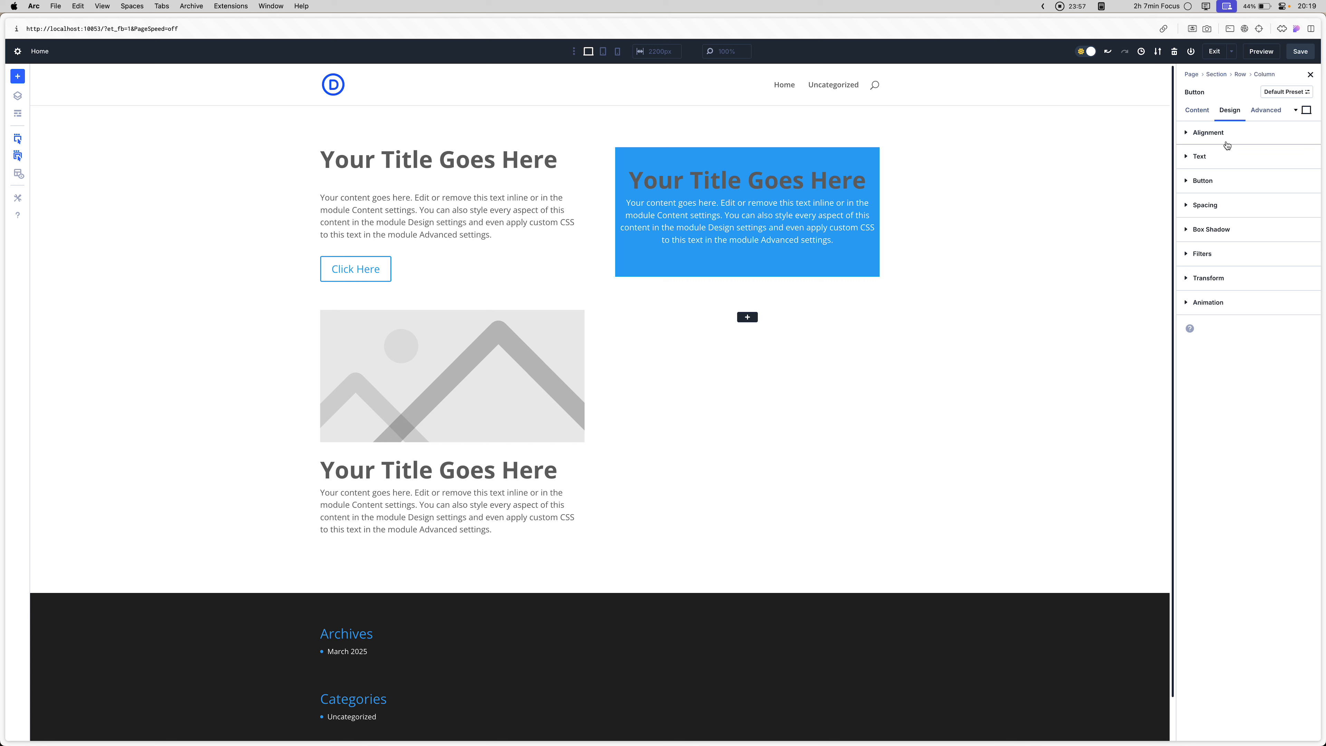
click(1222, 183)
click(1198, 215)
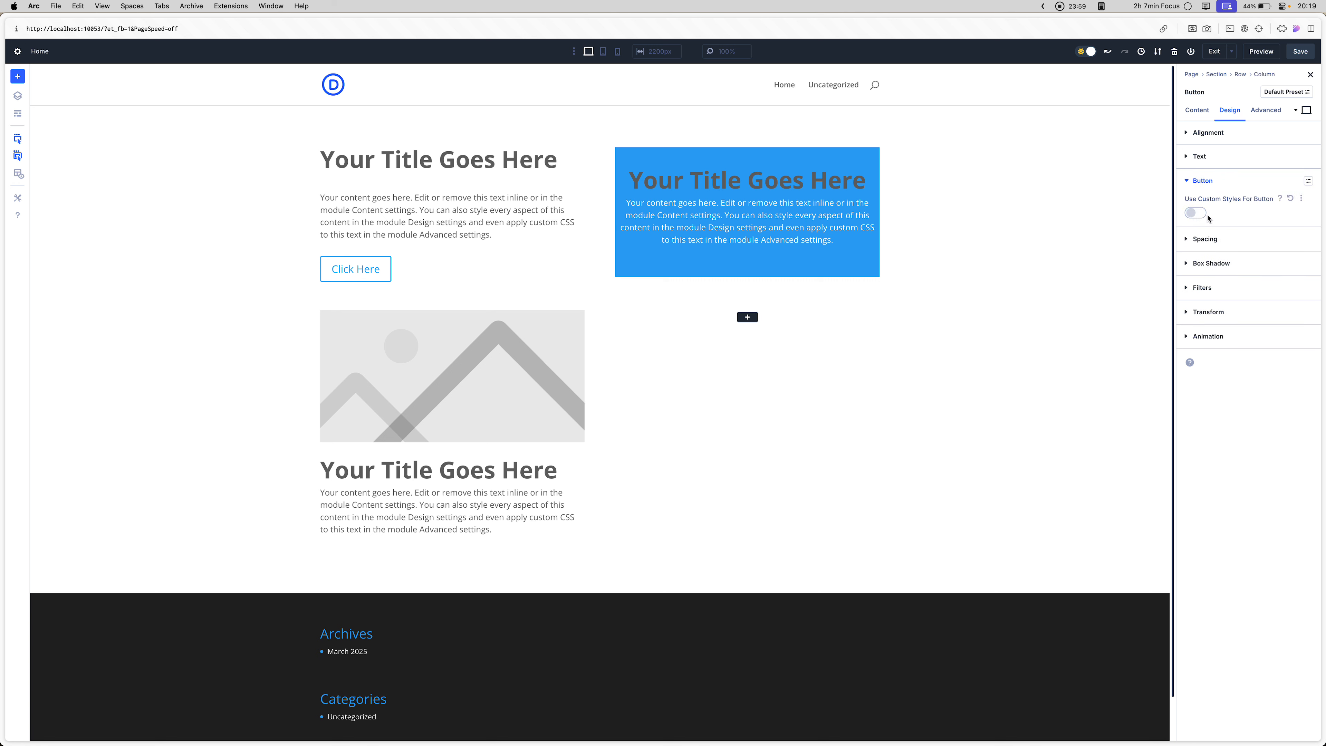
click(1193, 215)
click(1217, 237)
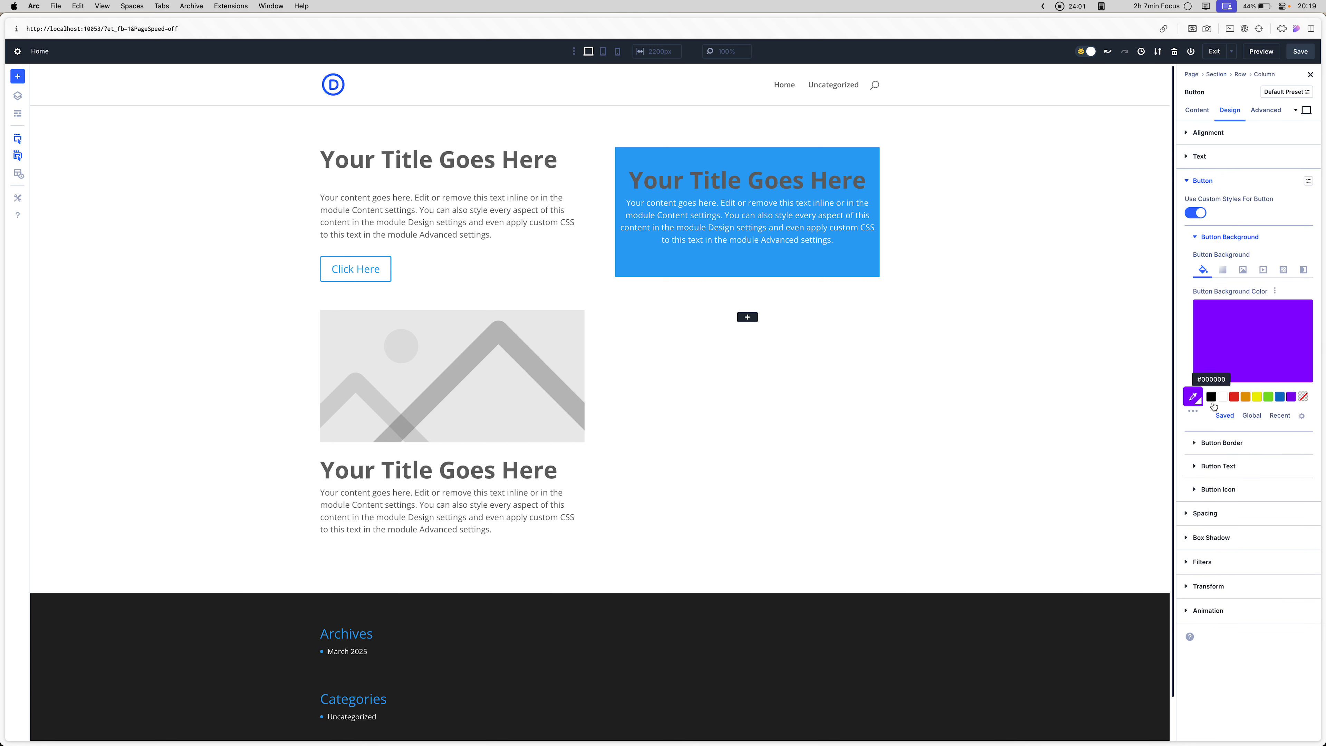
click(1248, 418)
click(1225, 398)
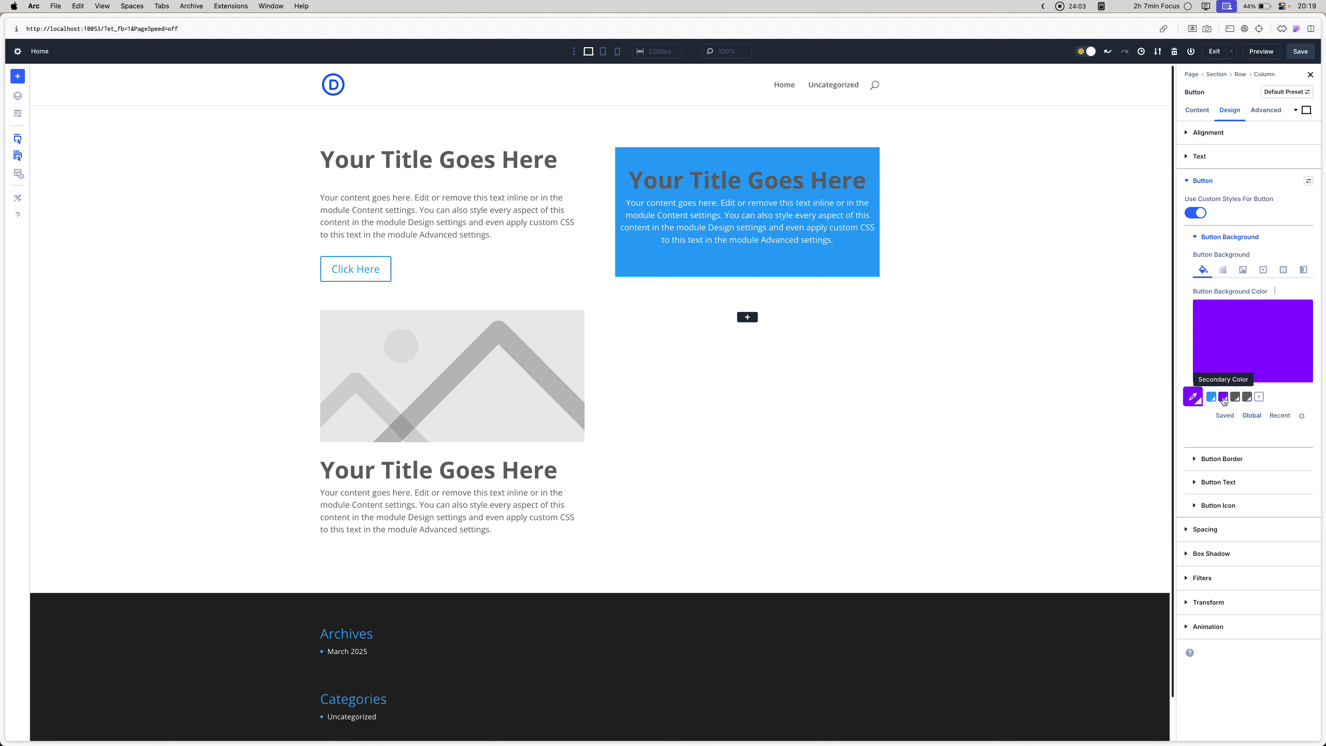
click(1229, 236)
- Set the Click Here button's text color to white
click(1231, 261)
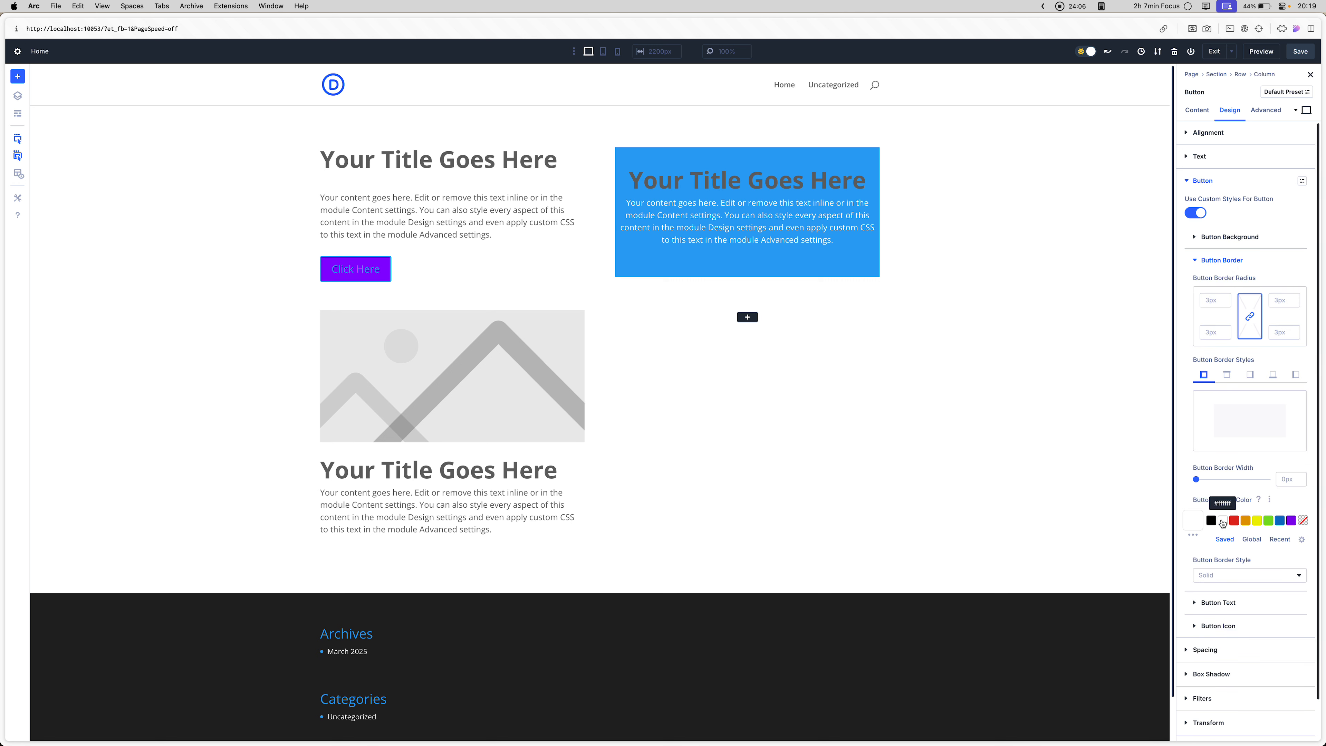
click(1222, 260)
click(1230, 284)
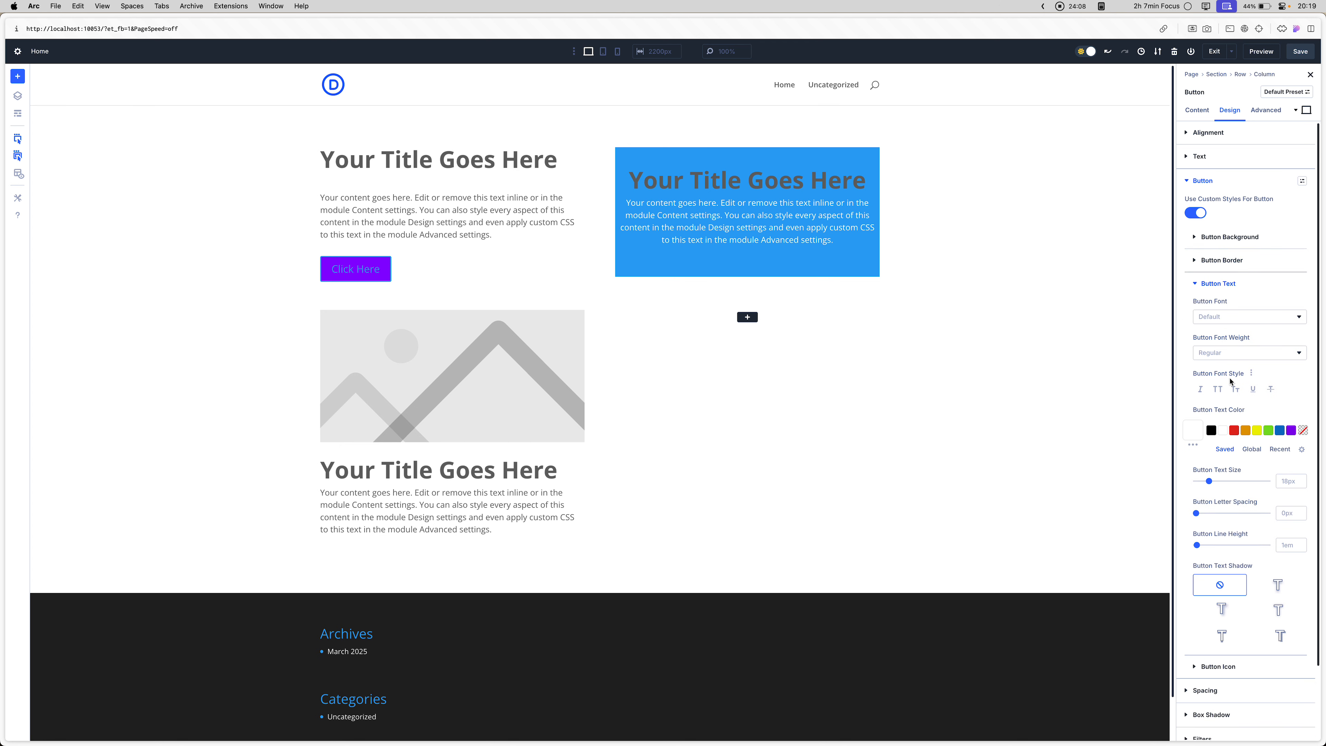
click(1217, 428)
click(1242, 277)
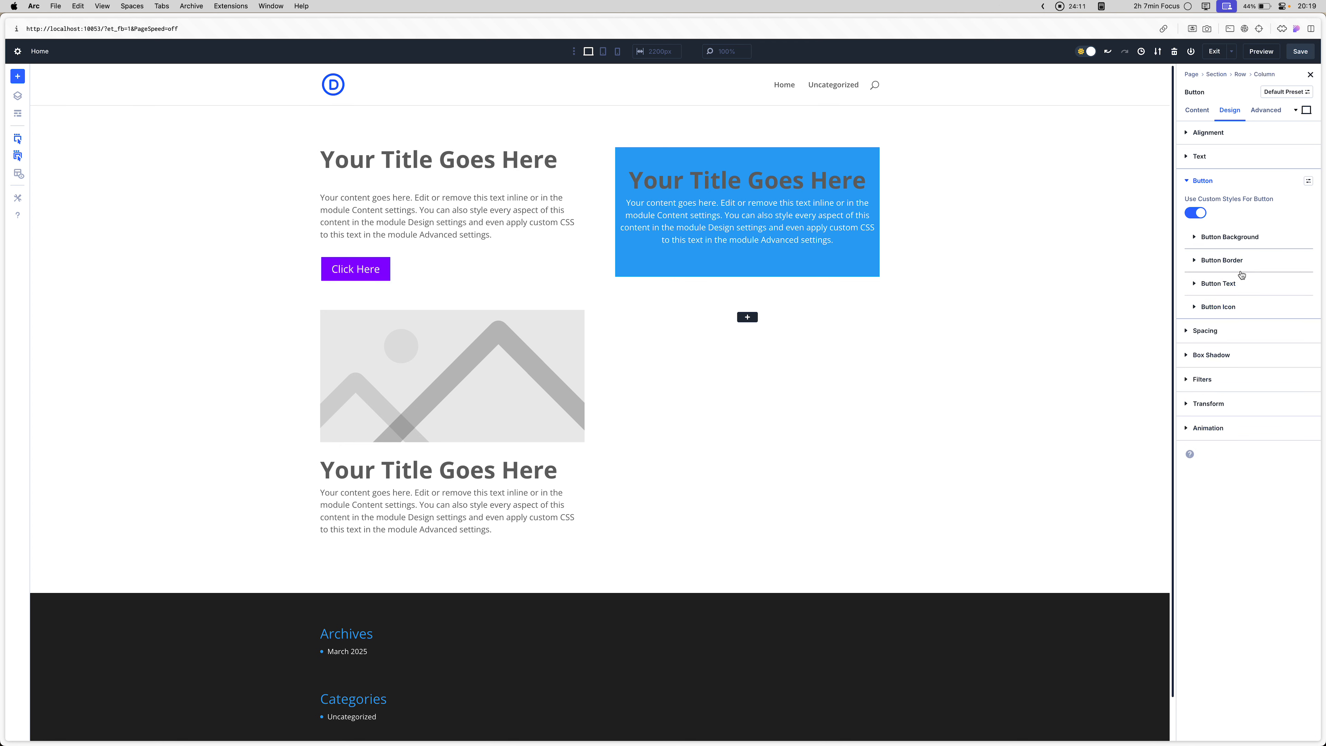
- Remove the border around the Click Here button by adjusting its border width
click(1245, 260)
click(1301, 481)
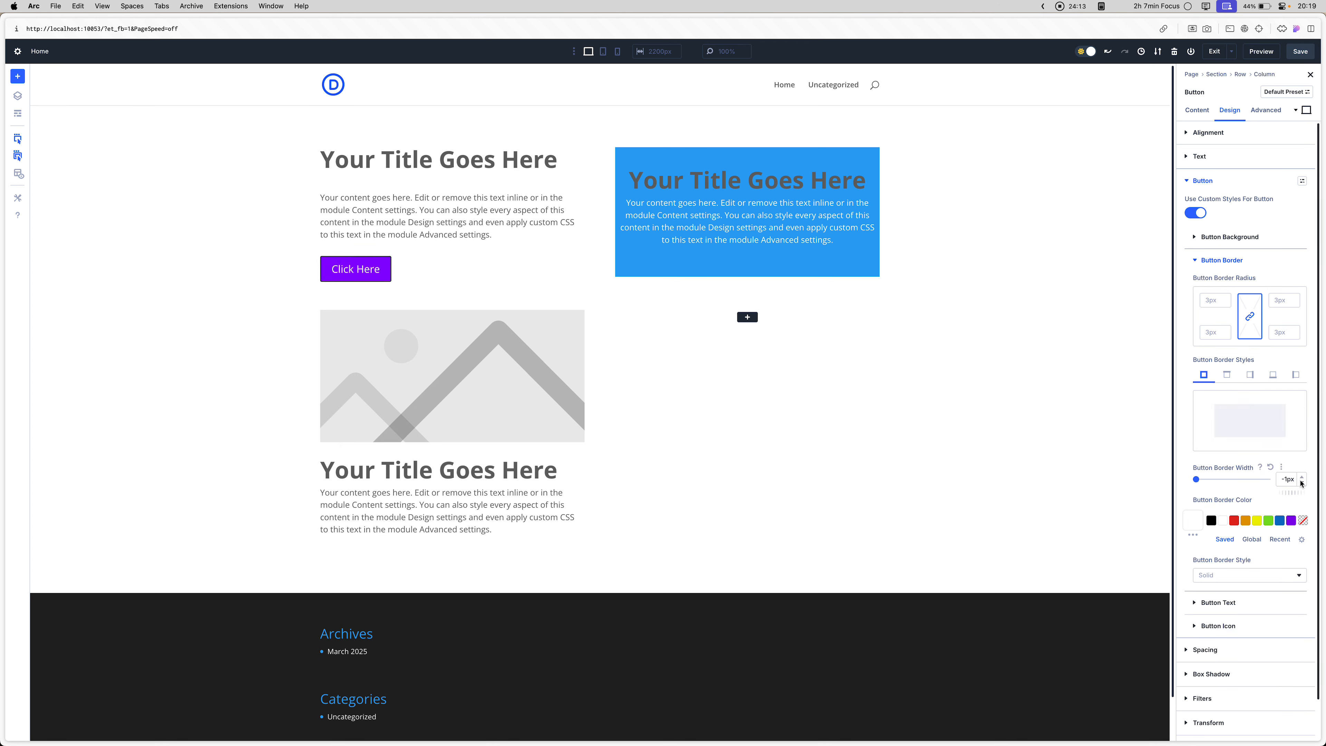
click(1302, 480)
click(1235, 260)
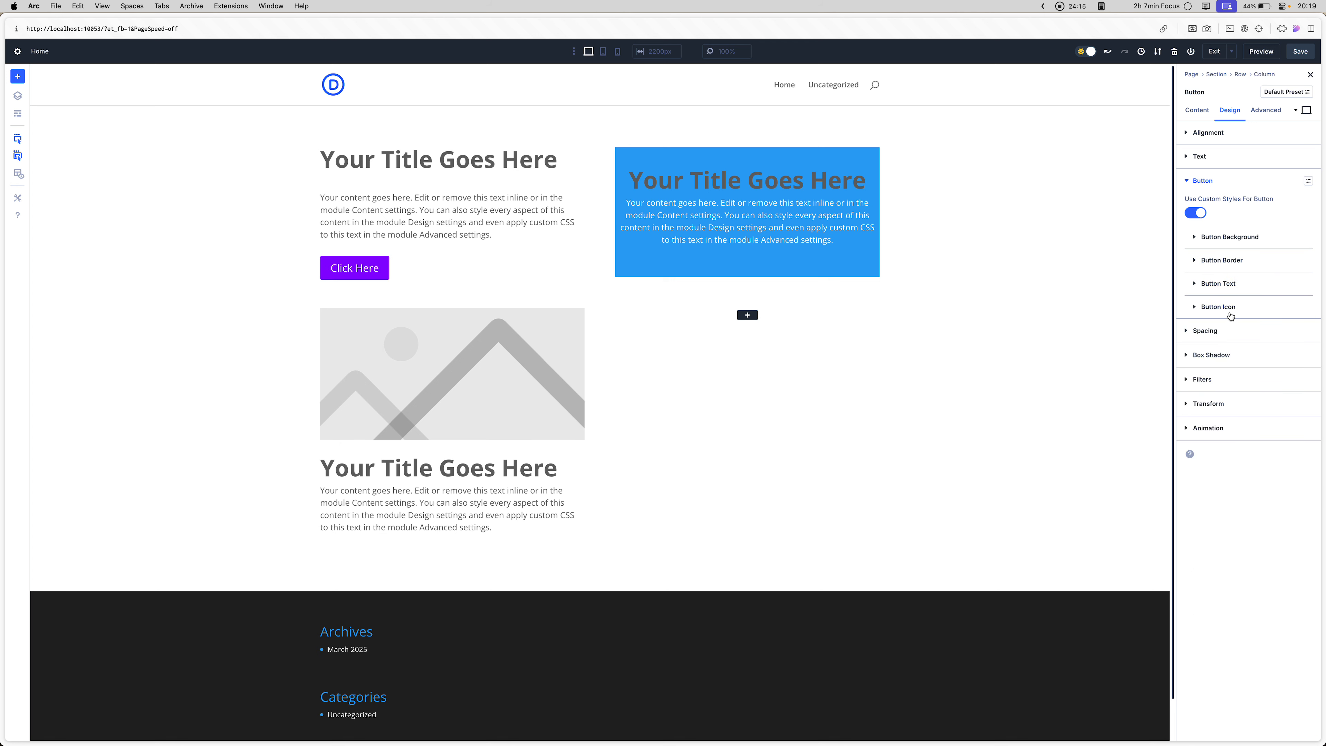
- Save the page with the restyled button and open its front-end preview
click(1230, 309)
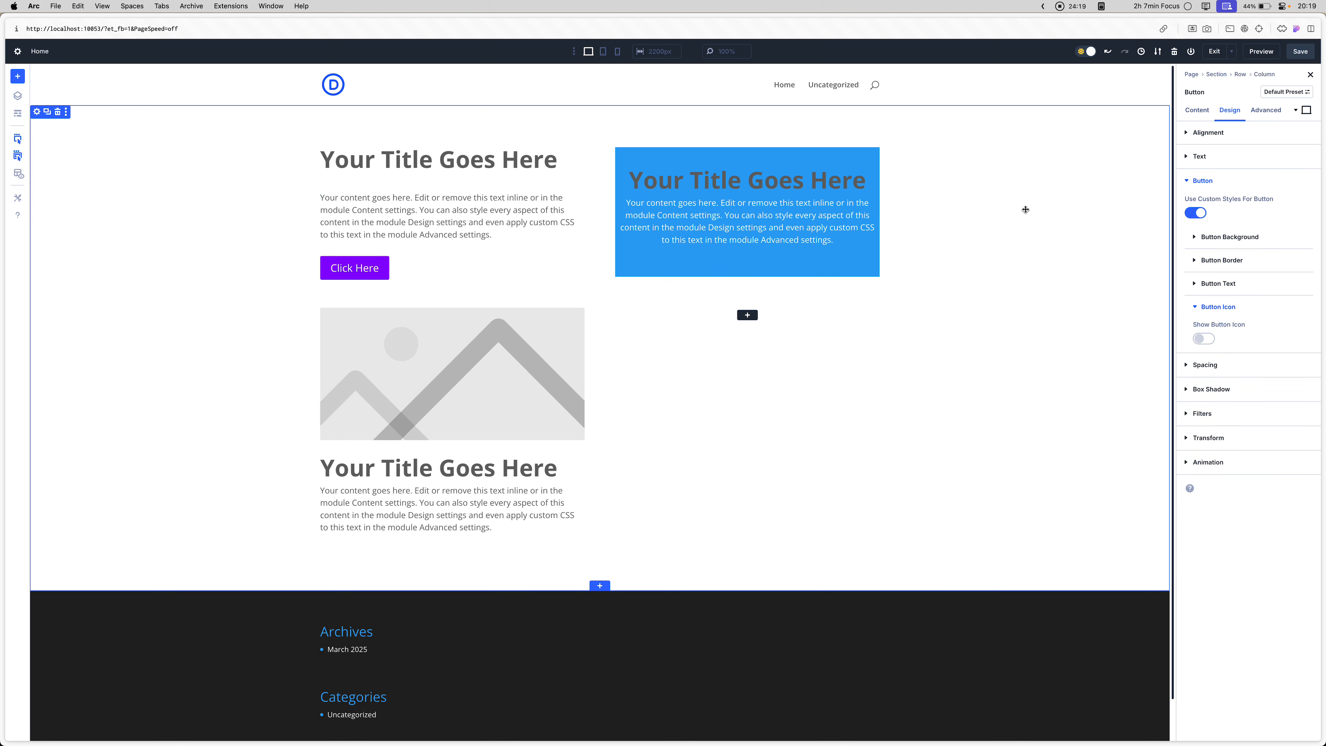
key(super+s)
click(1273, 57)
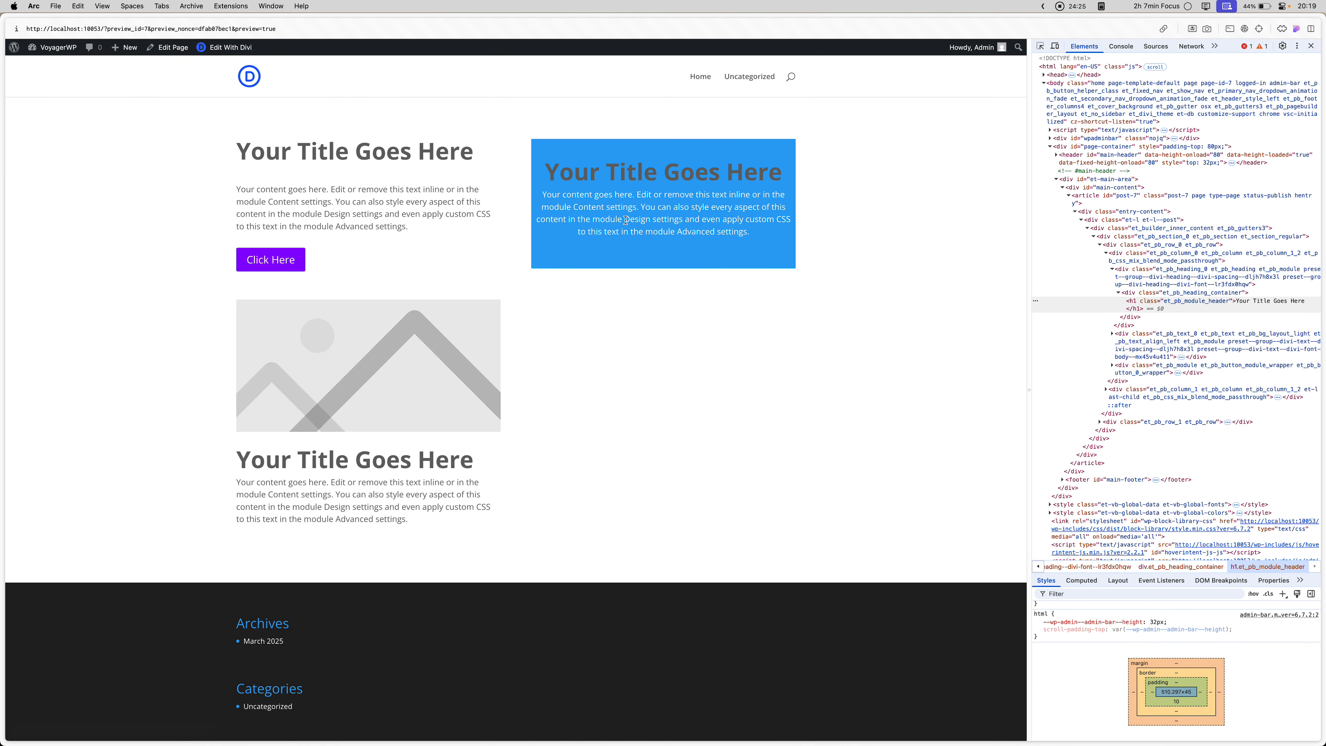
- Return to the builder and apply the padding-bottom-small spacing preset to the Click Here button
key(super+w)
click(330, 265)
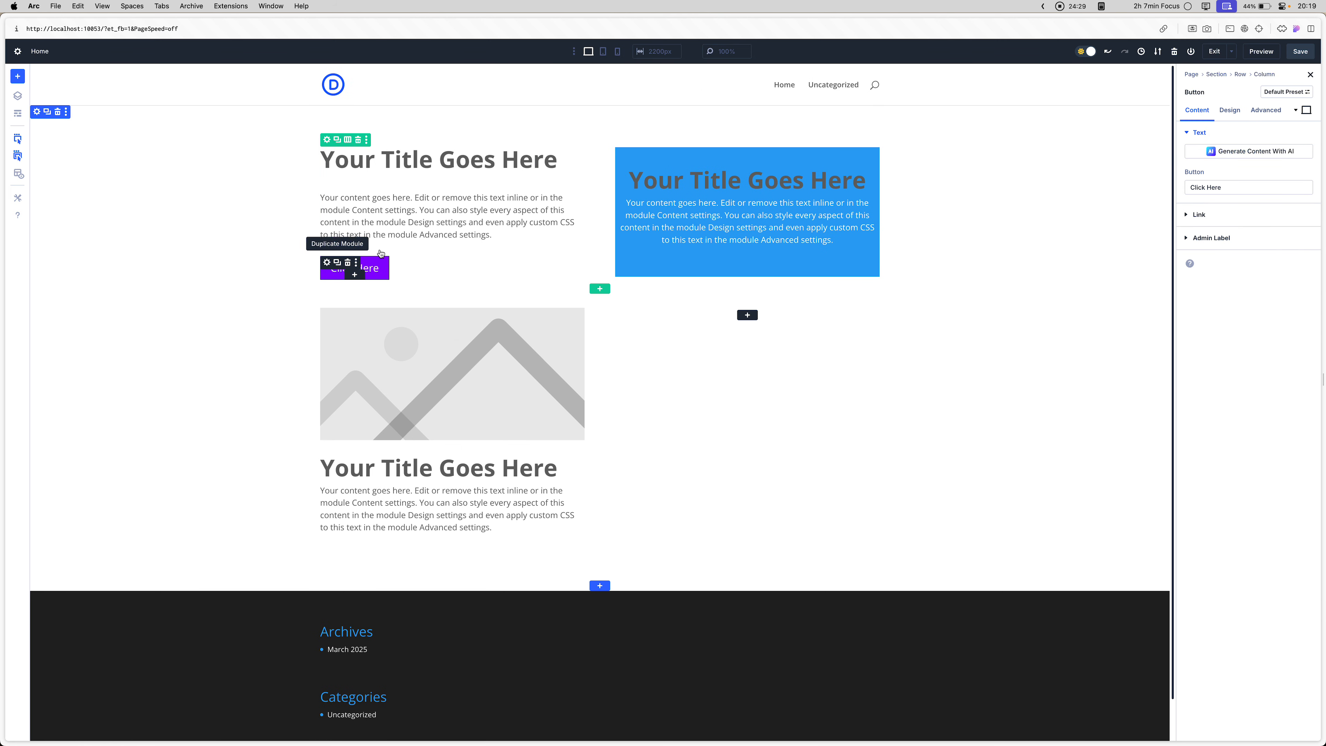
click(1223, 116)
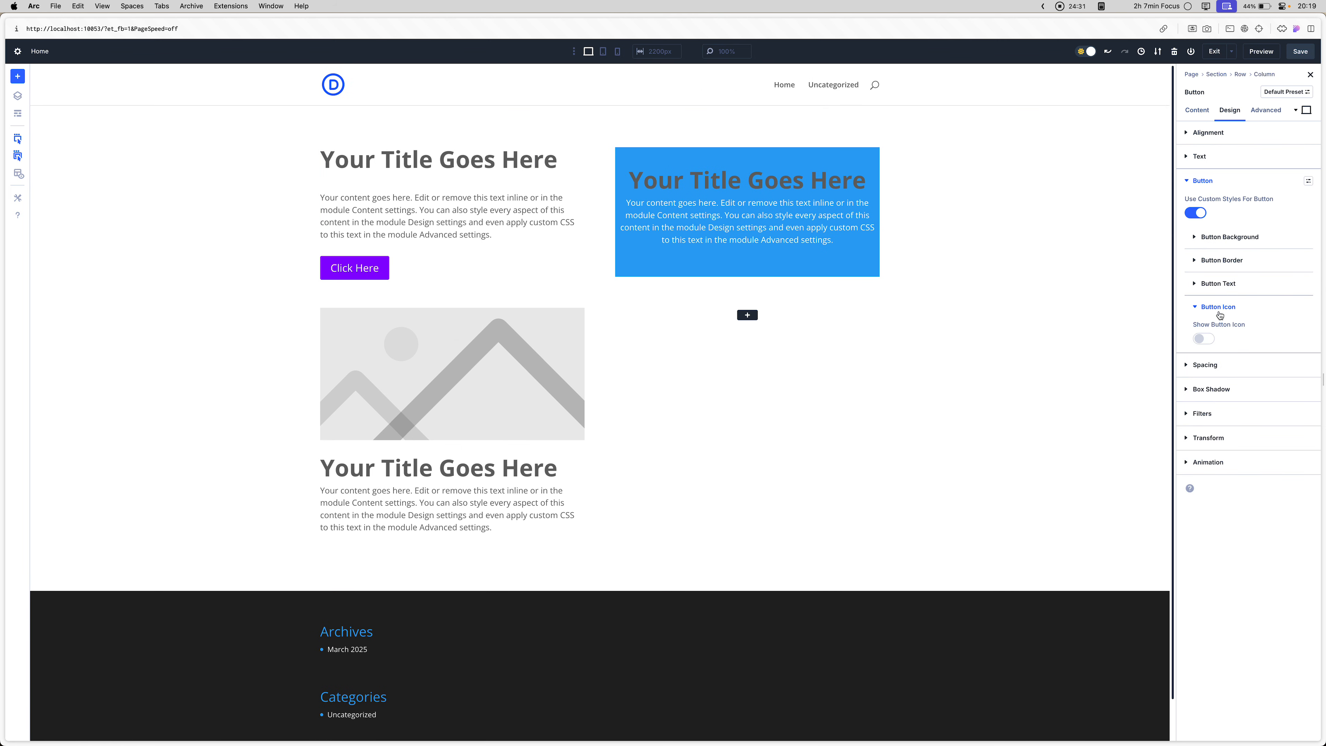
click(1204, 307)
click(1234, 179)
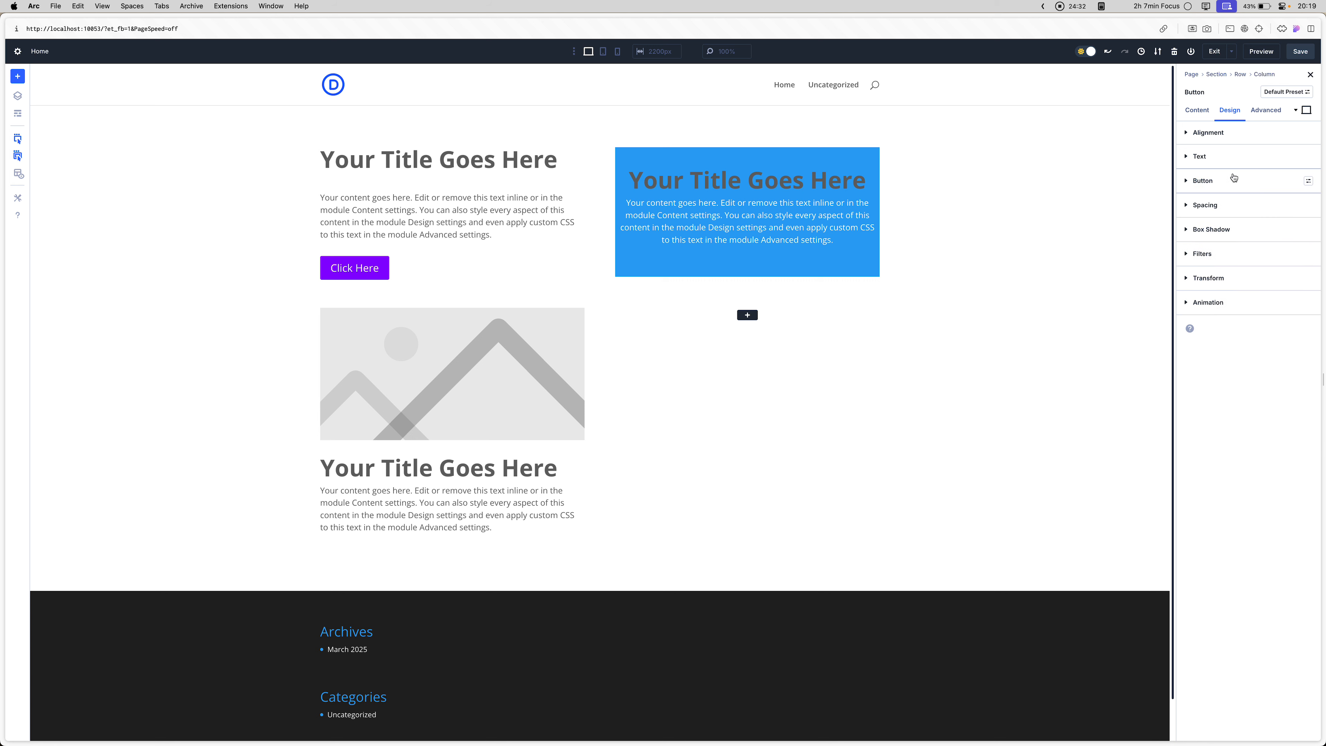
click(1217, 206)
click(1309, 205)
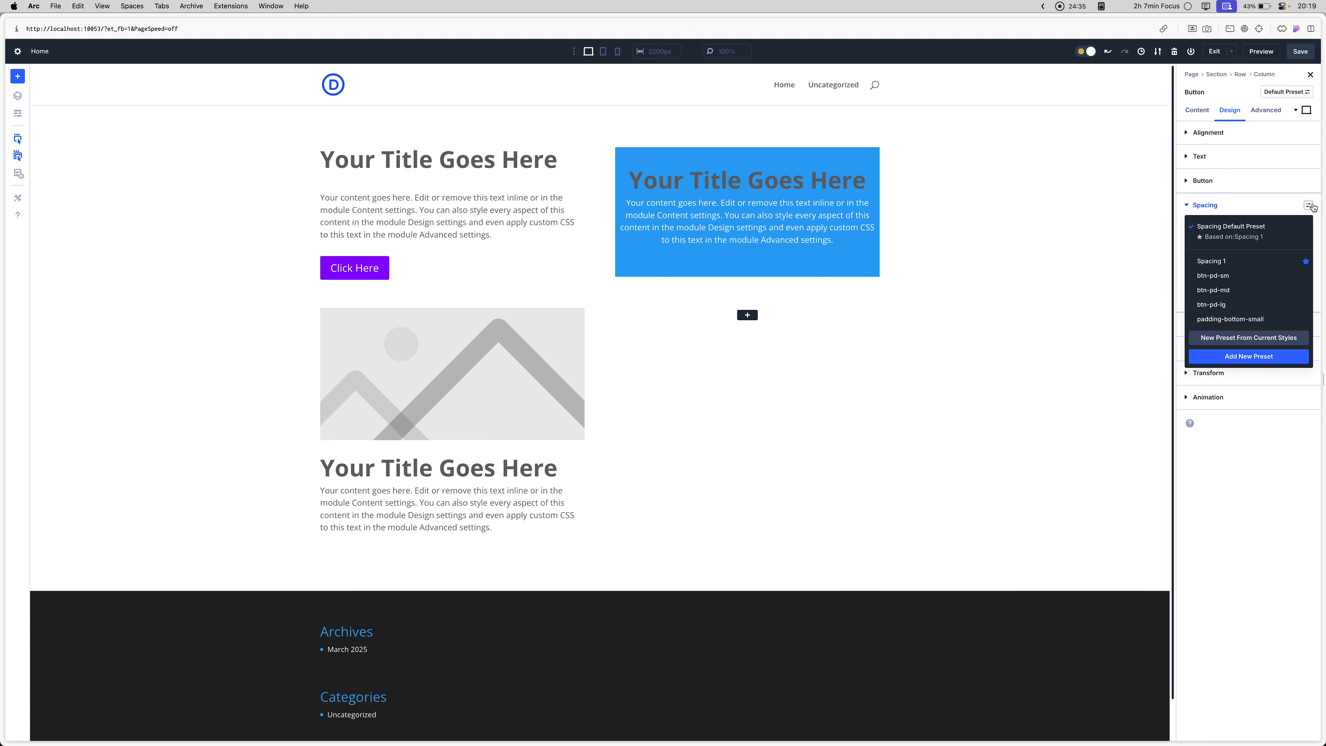
click(1214, 320)
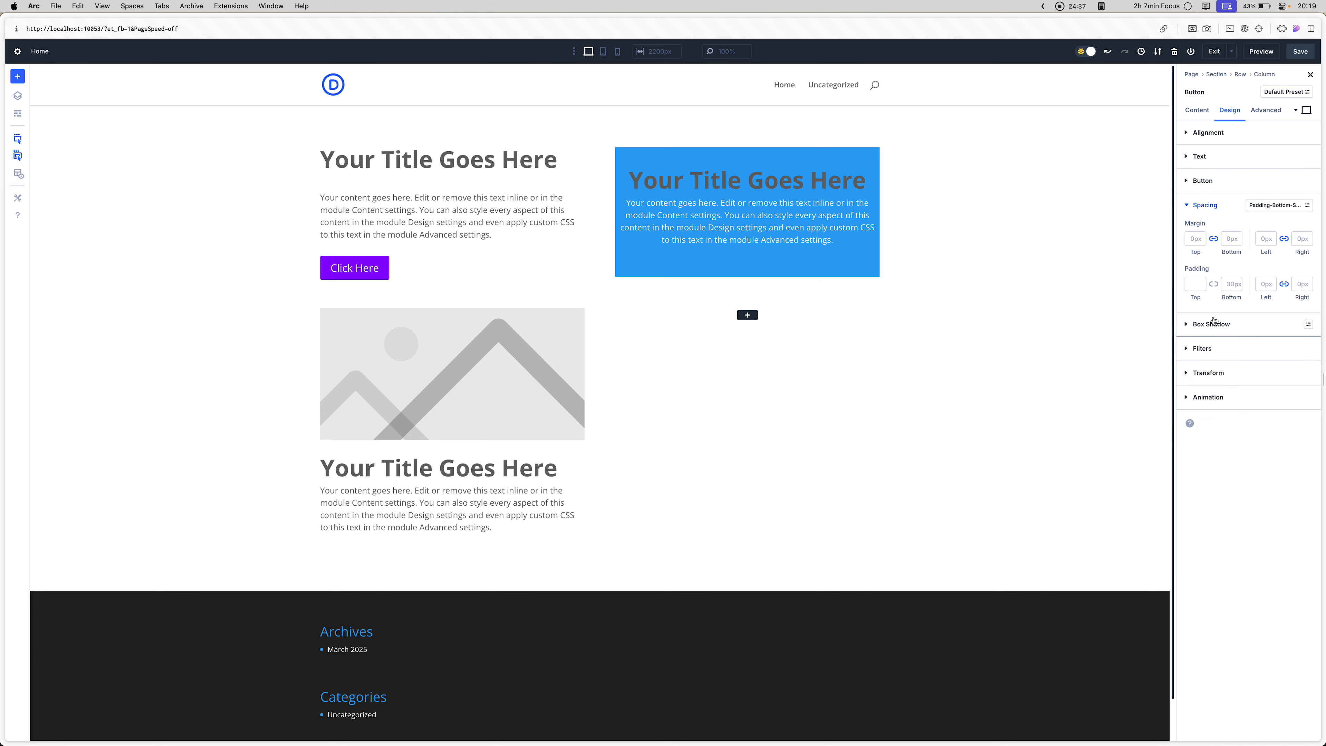
- Save the page with the button's new spacing preset and reload the front-end preview
click(1300, 51)
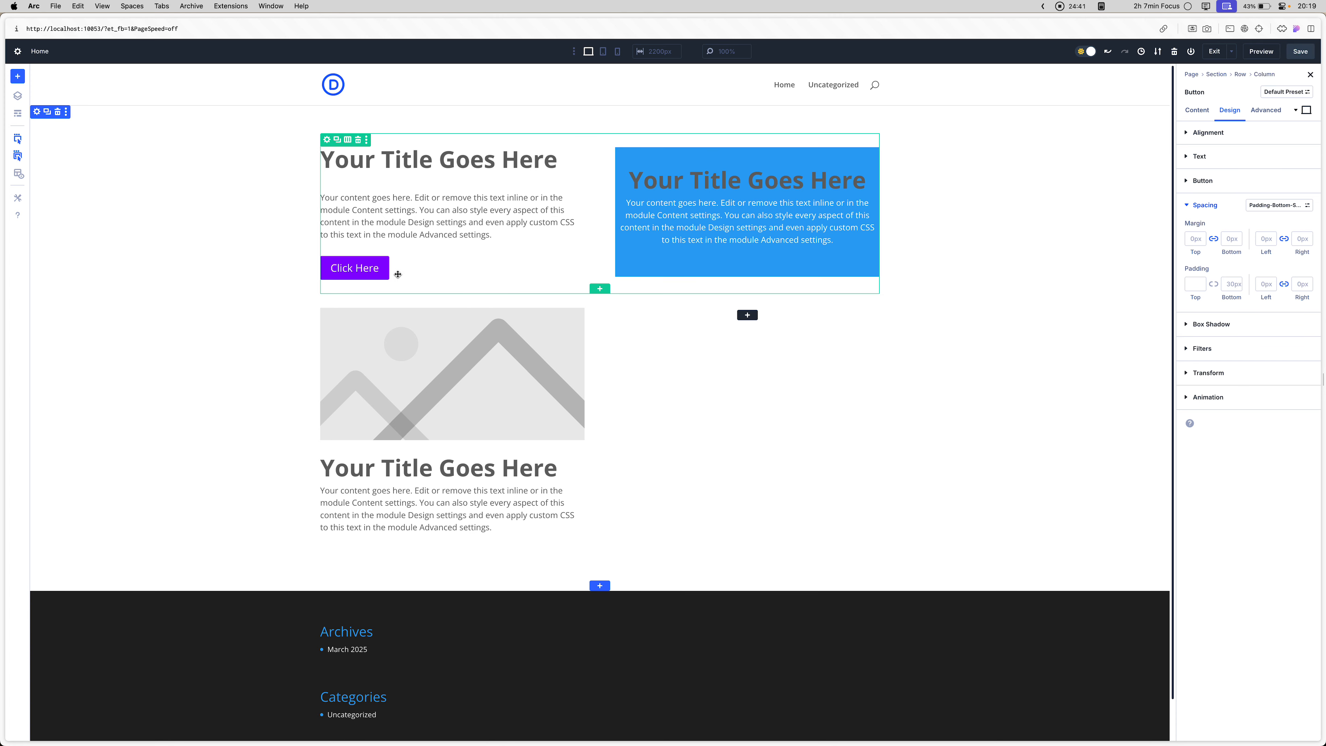
key(ctrl+Tab)
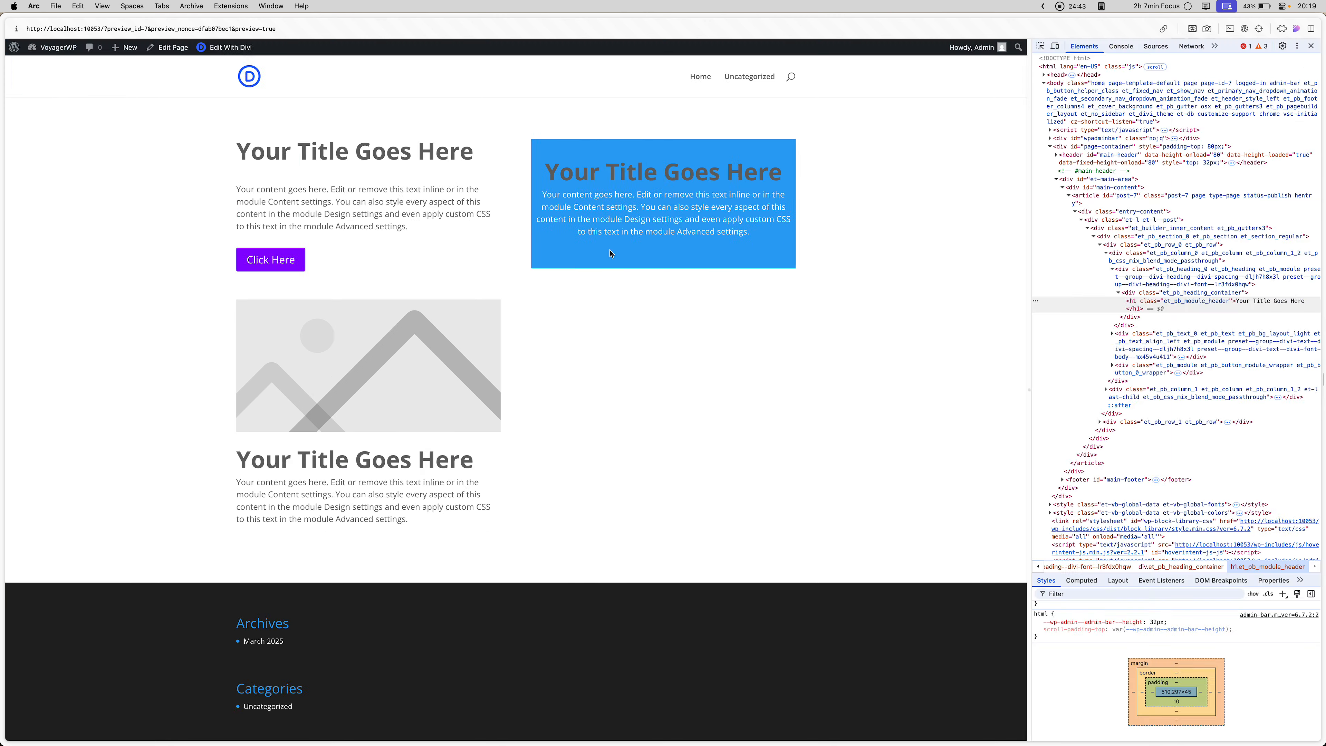
key(super+r)
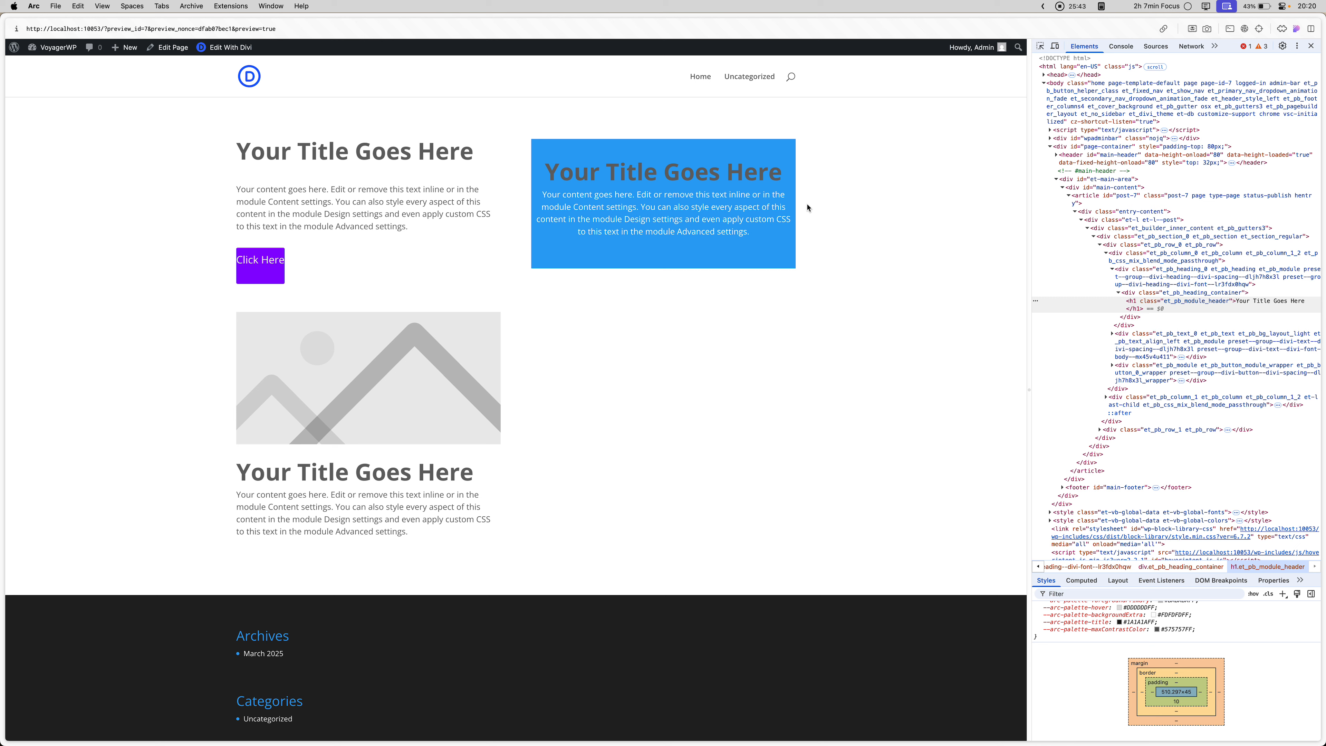
- Inspect the two top headings and the Click Here button in the developer tools to examine their preset classes and CSS rules
key(super+shift+c)
click(435, 161)
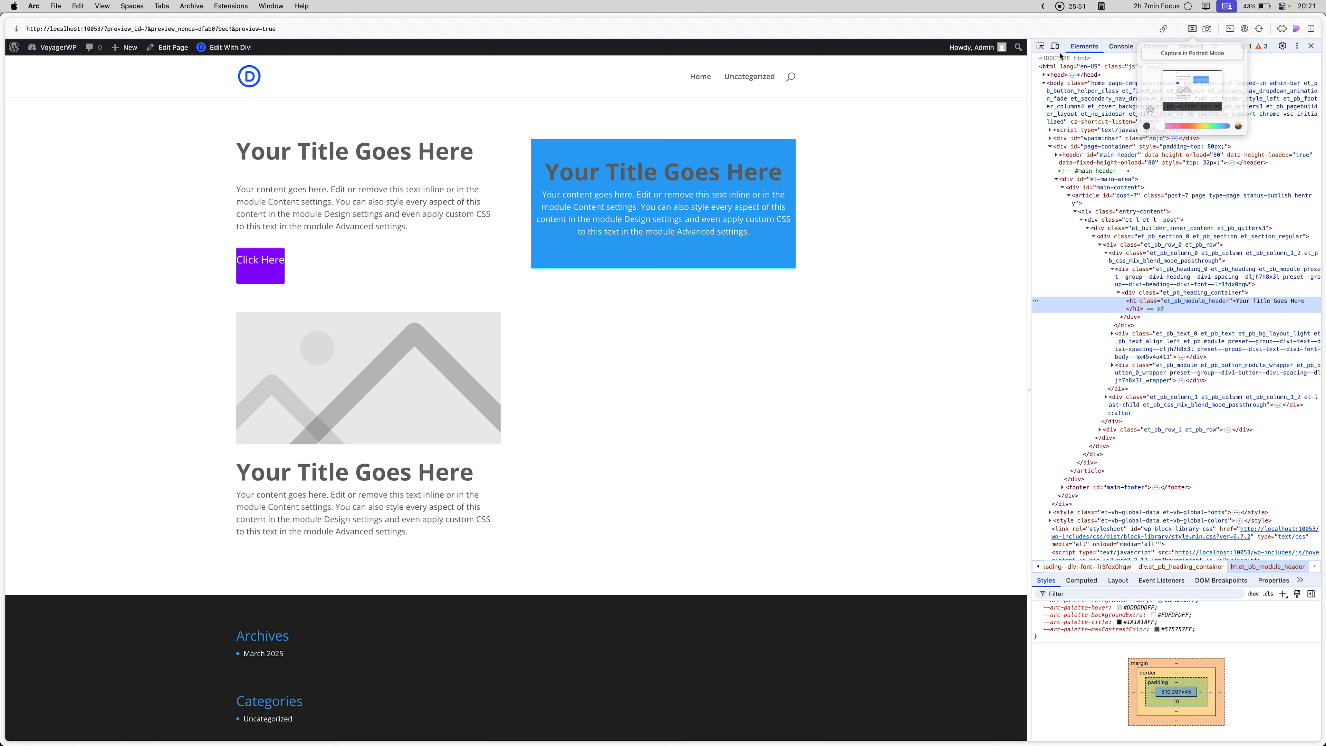
key(super+shift+c)
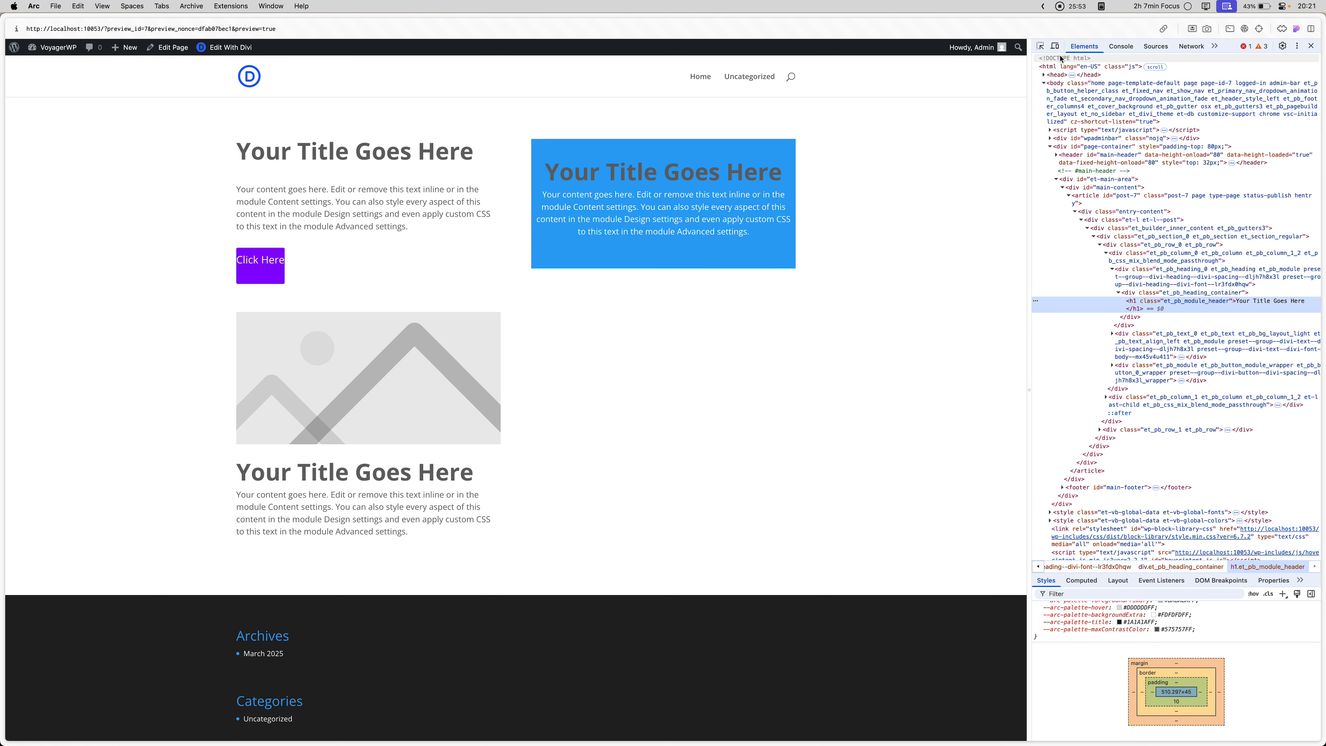
click(703, 187)
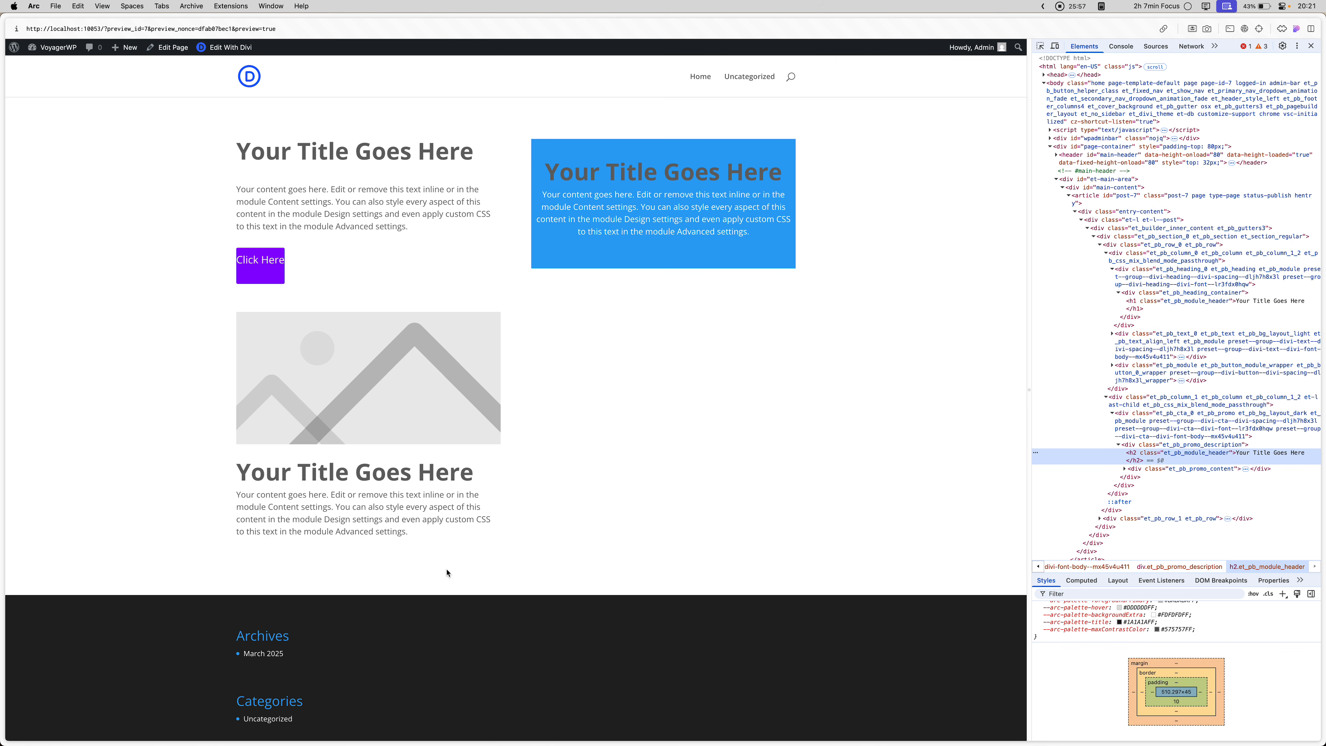
key(super+shift+c)
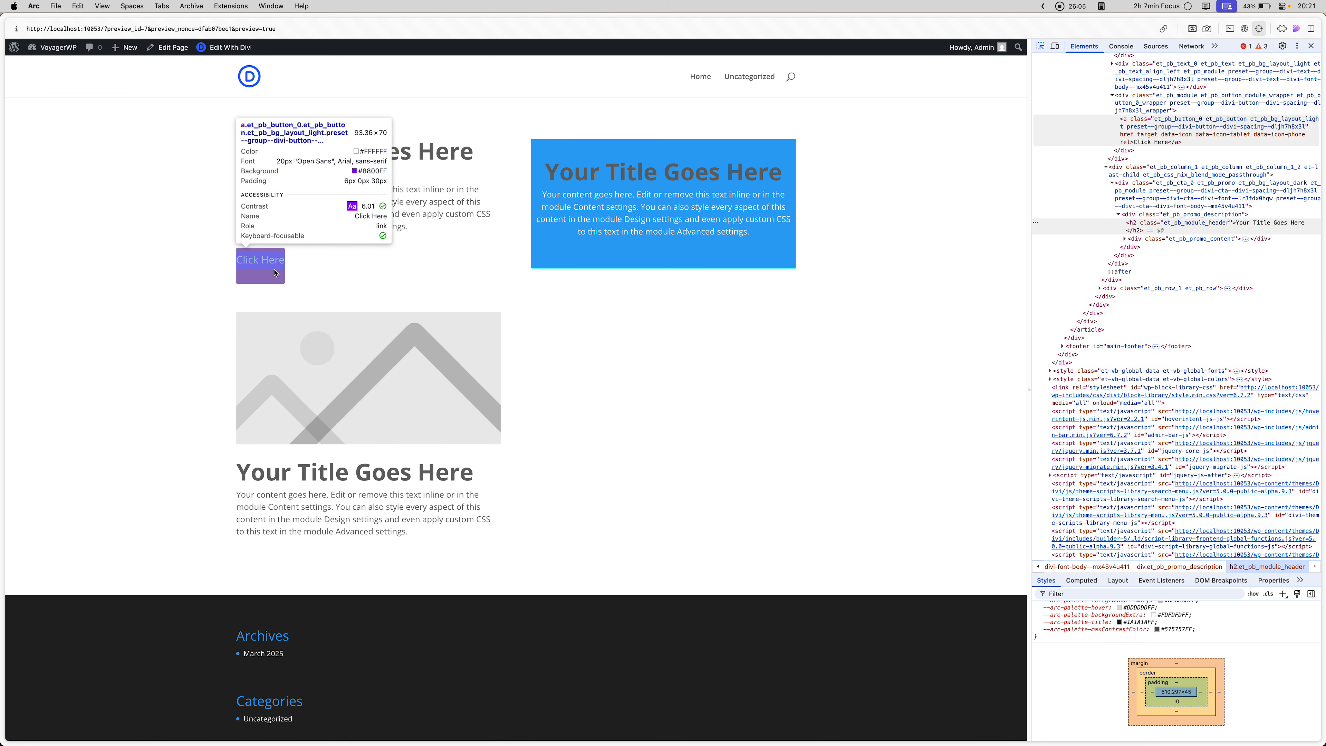
click(282, 278)
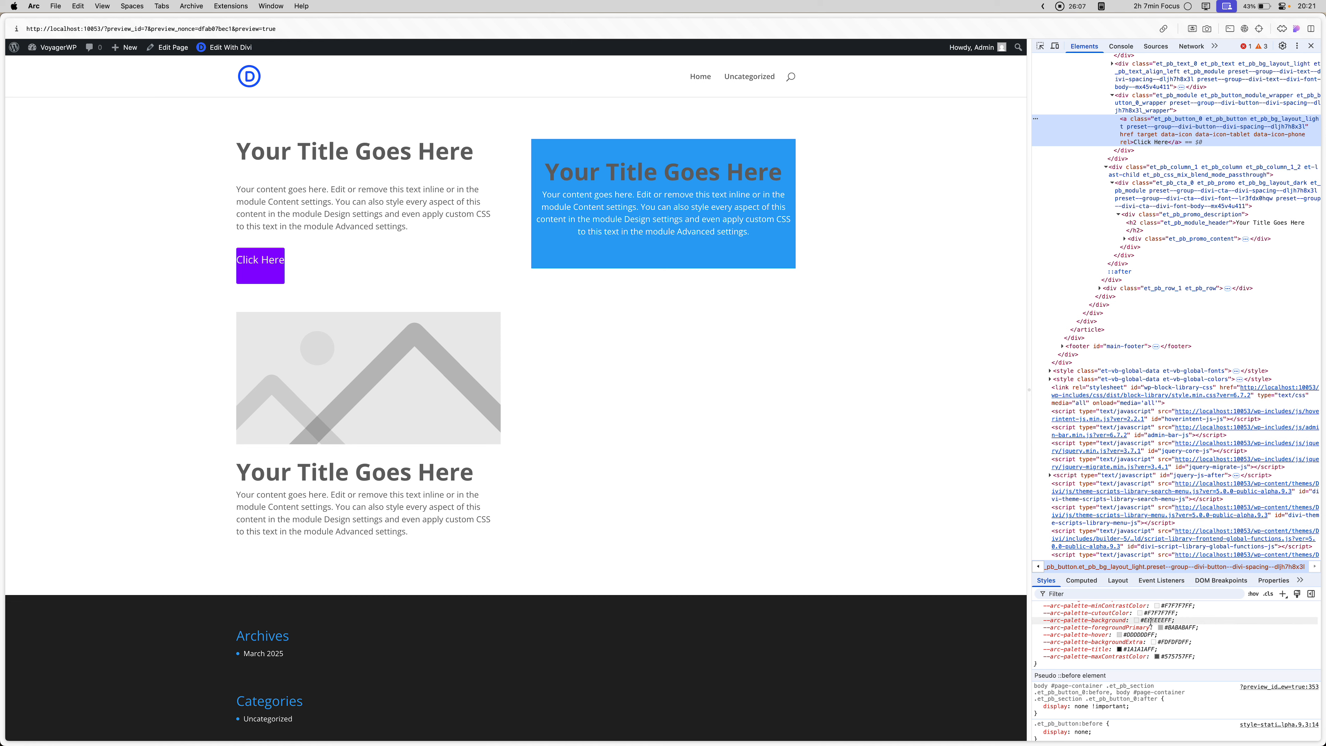
scroll(1151, 622, up, 10)
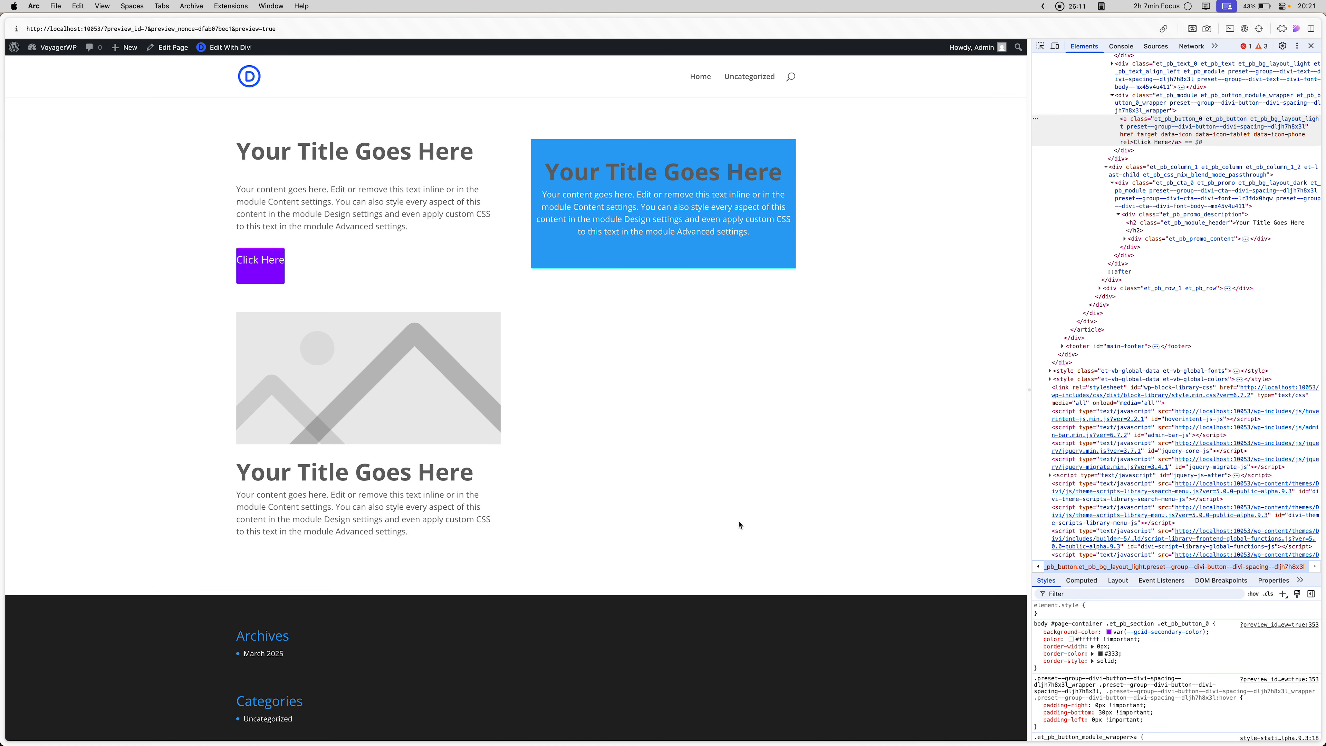
- Reload the front-end preview to recheck the button's spacing against the builder, and return to the builder
key(ctrl+Tab)
key(ctrl+Tab)
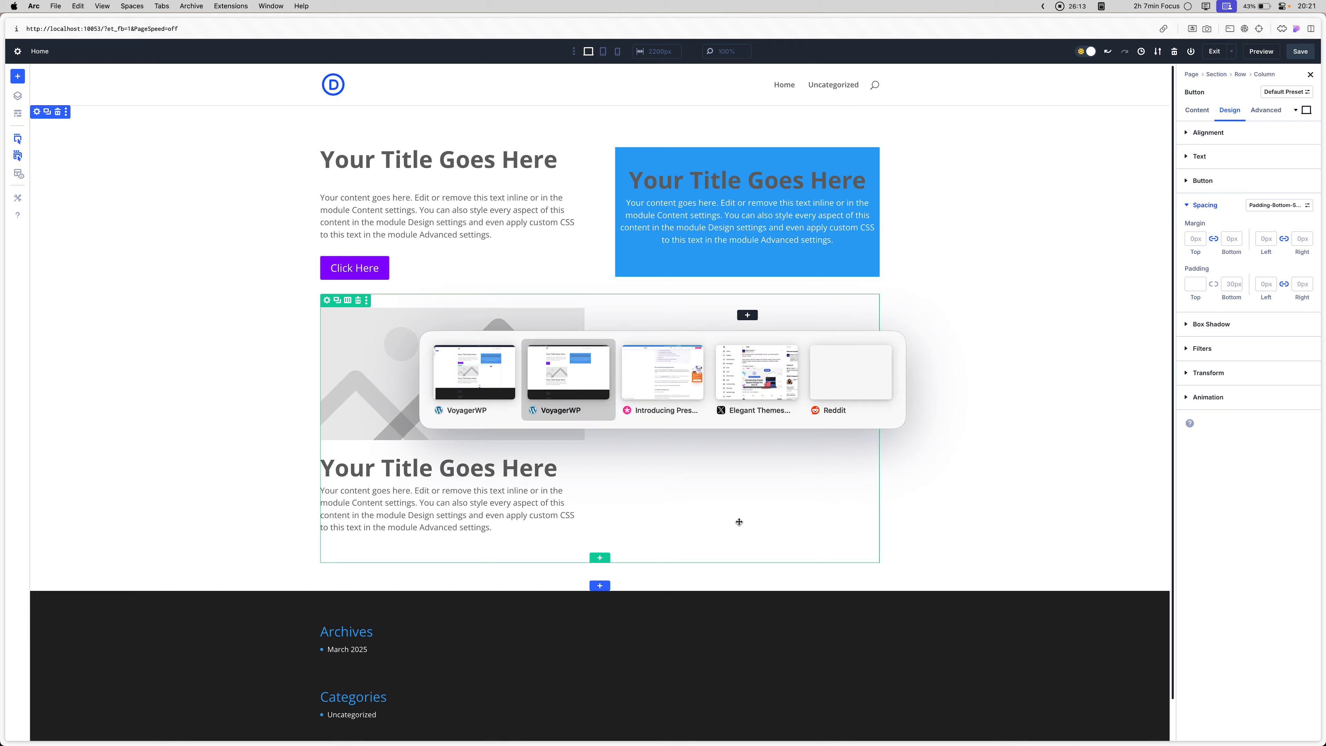
key(super+r)
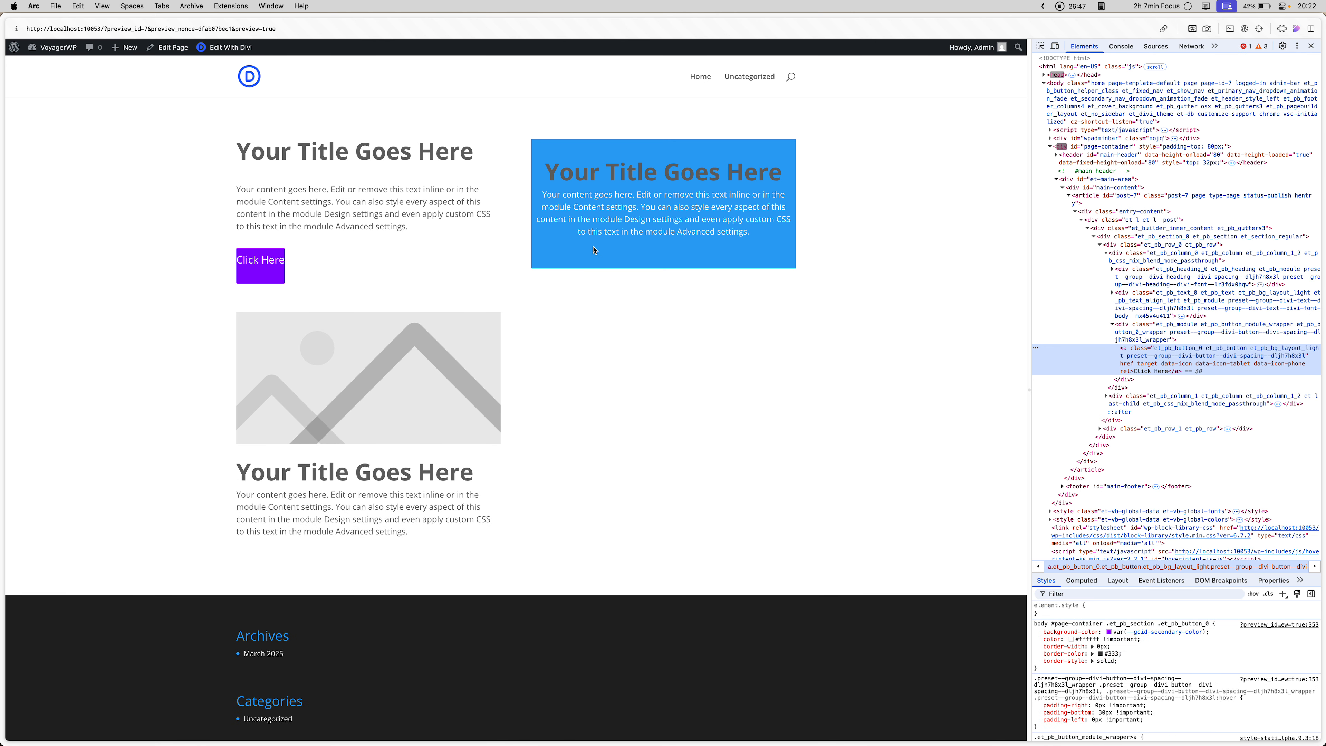
key(ctrl+Tab)
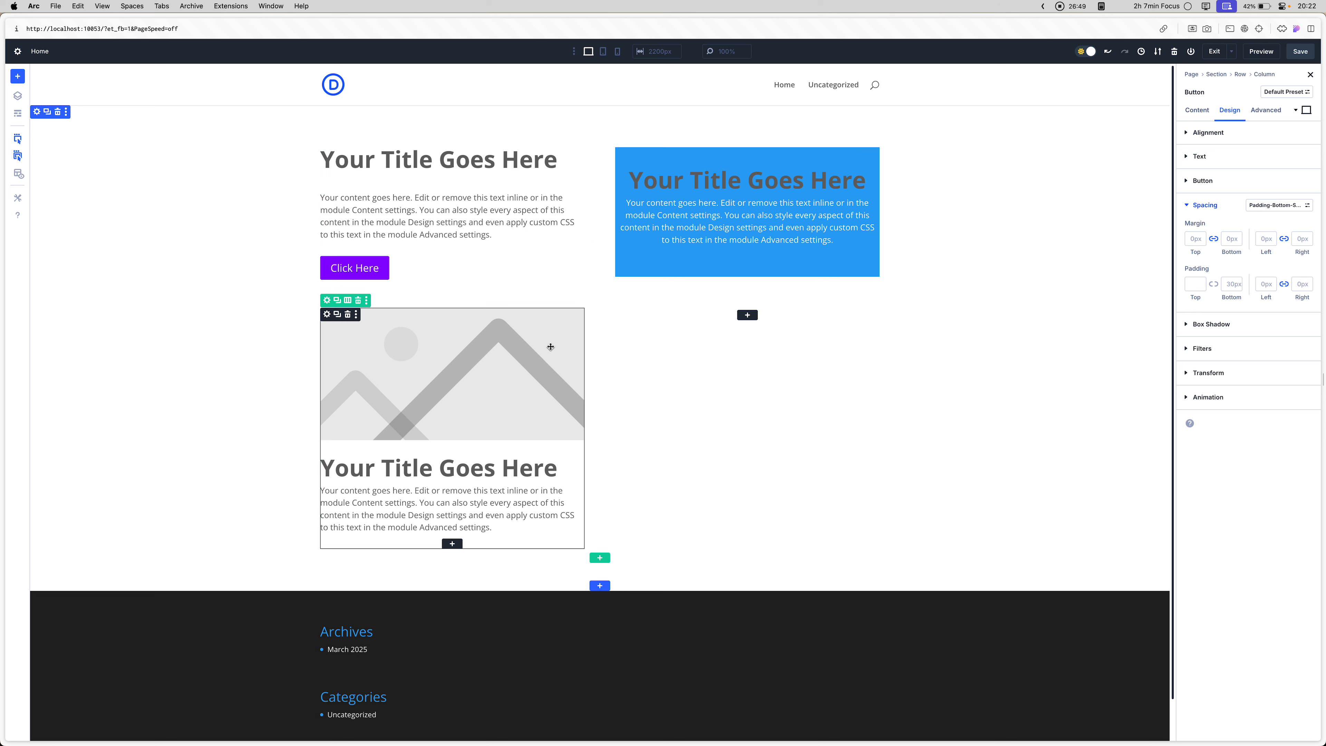
- Open the section's settings and add a new option group preset for its background
click(747, 315)
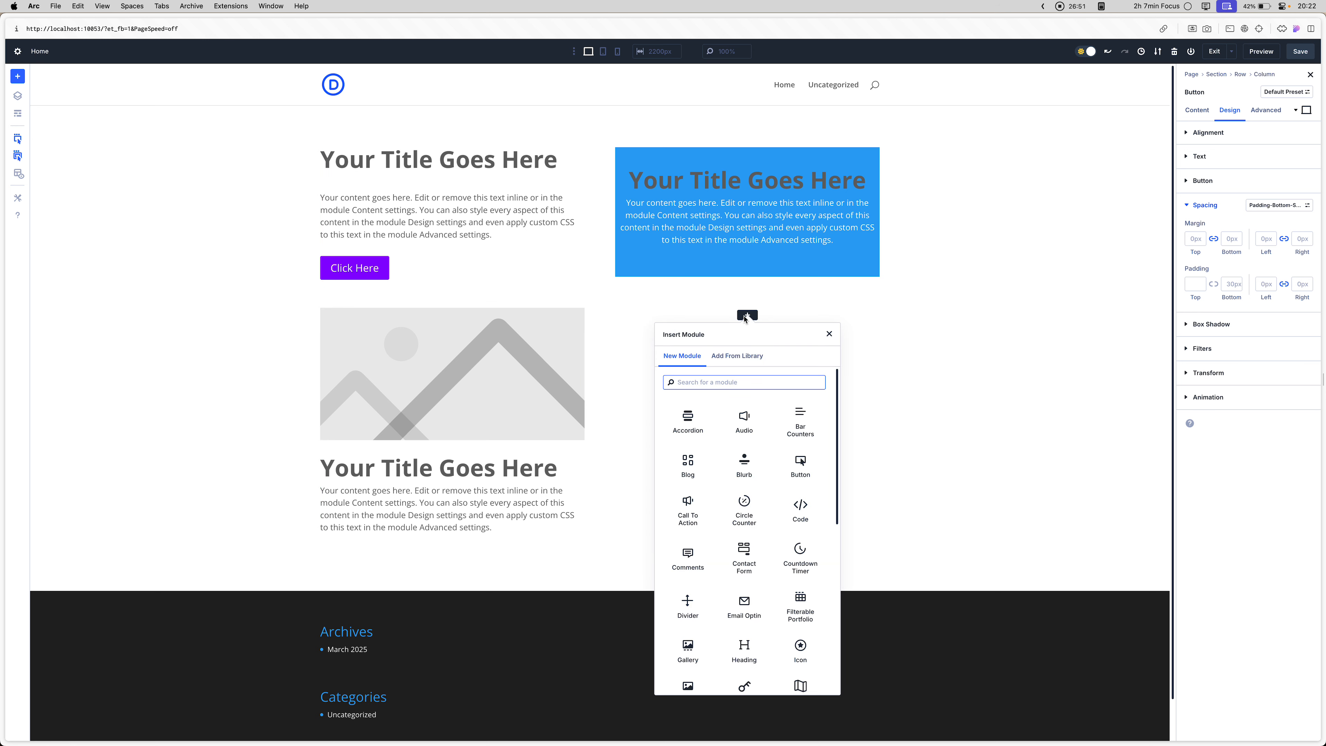
click(241, 387)
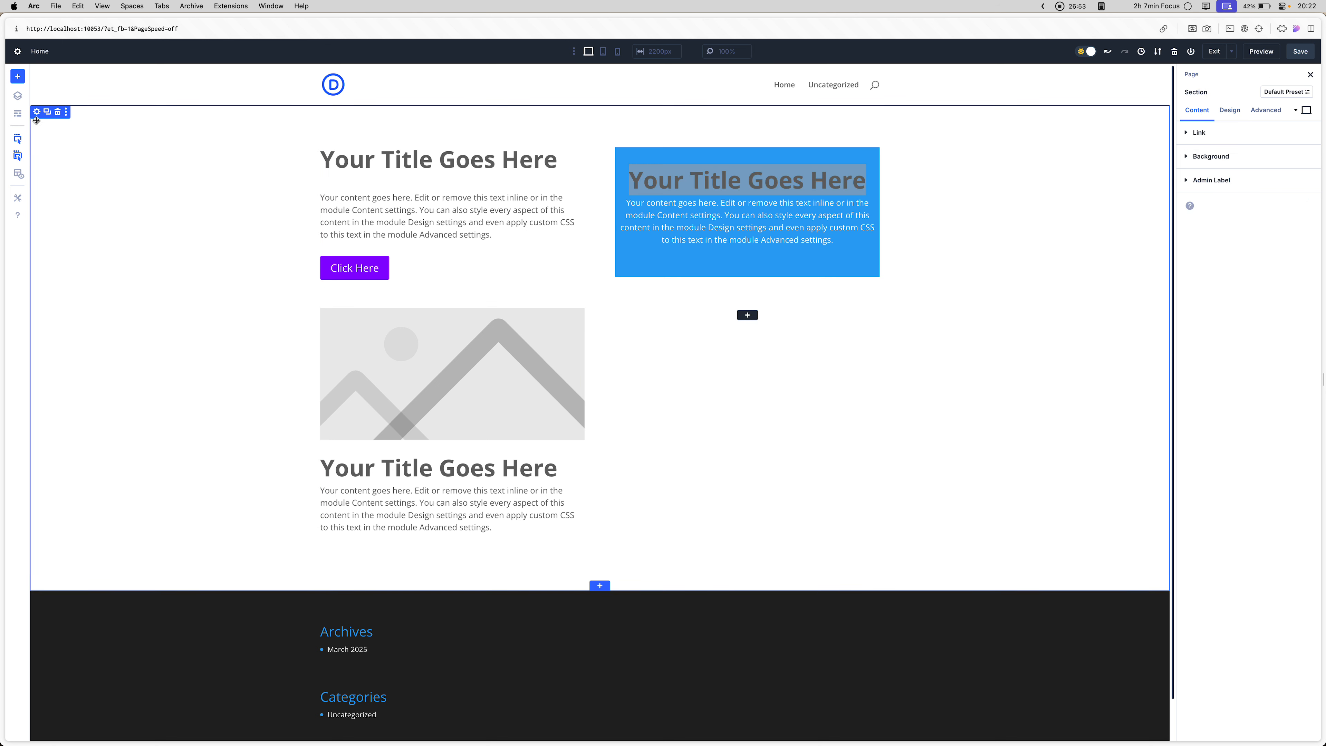
click(1244, 158)
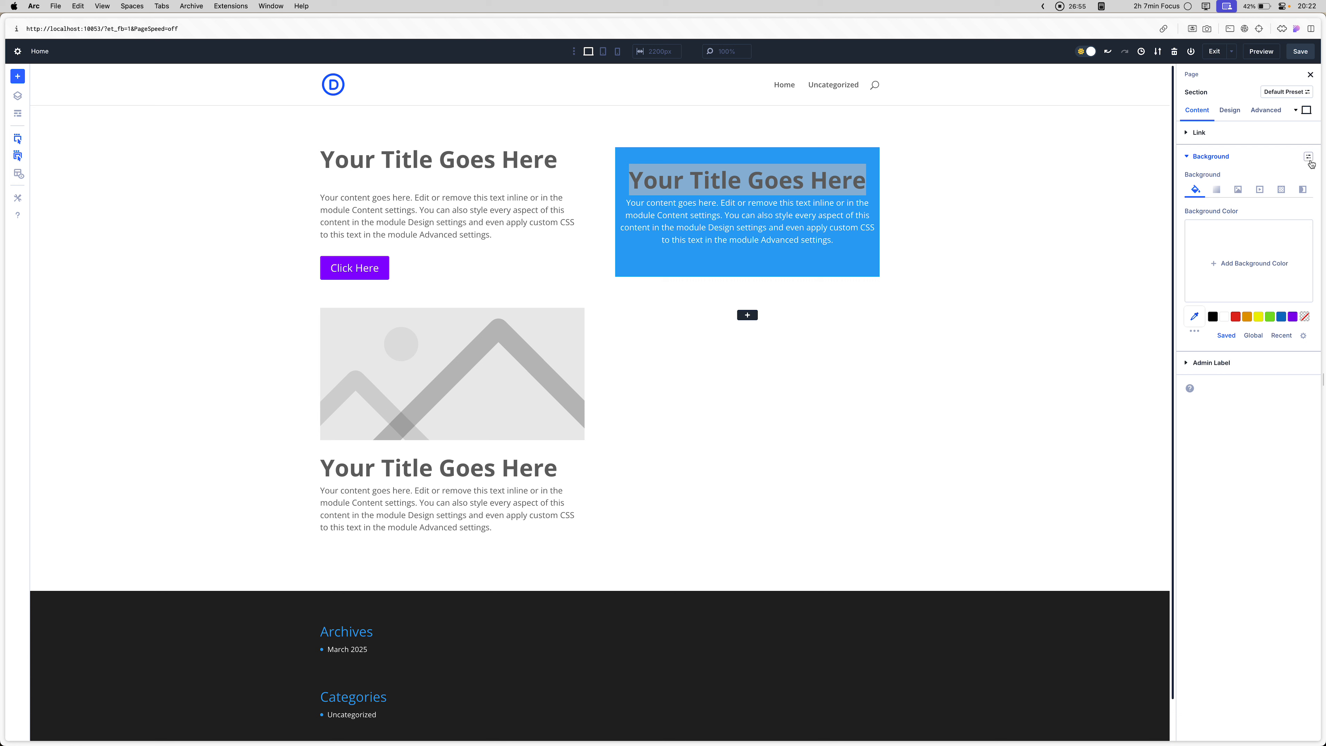
click(1309, 157)
click(1245, 207)
click(1289, 157)
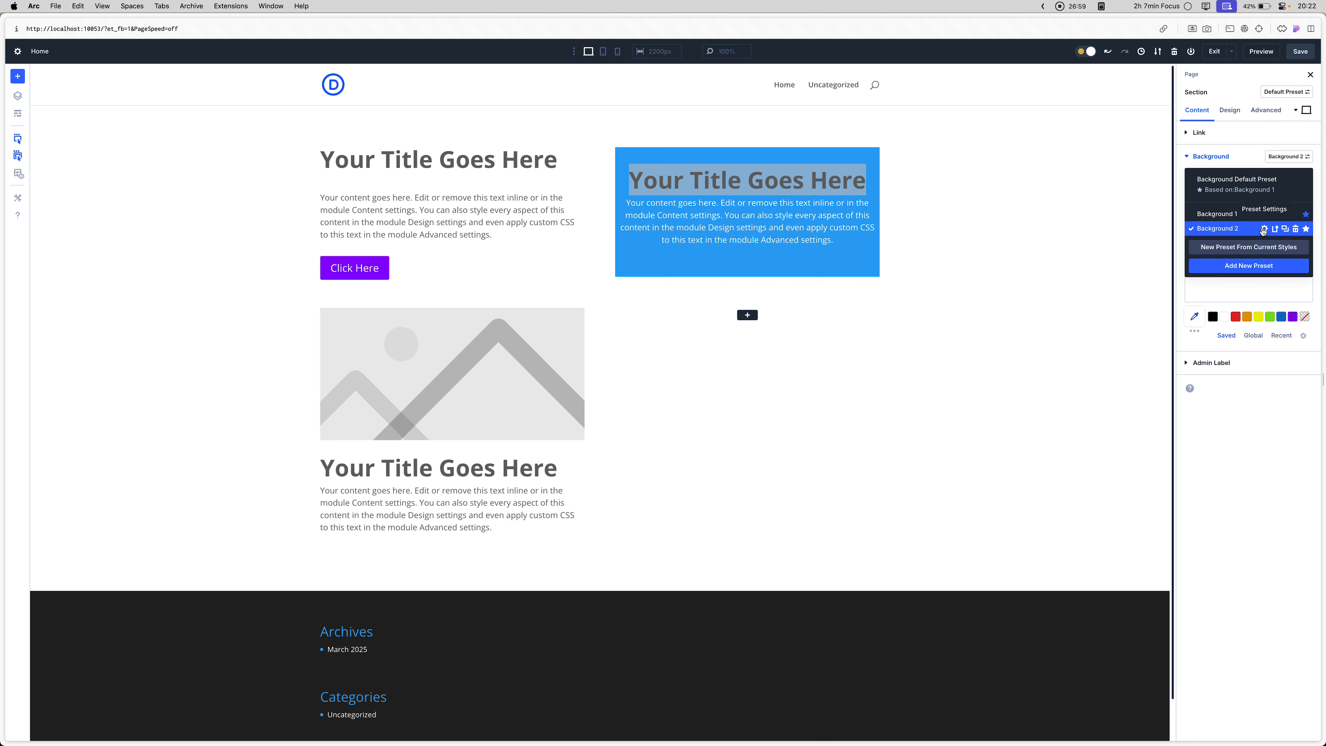
- Rename the section's new background preset as background-light
click(1264, 229)
key(super+a)
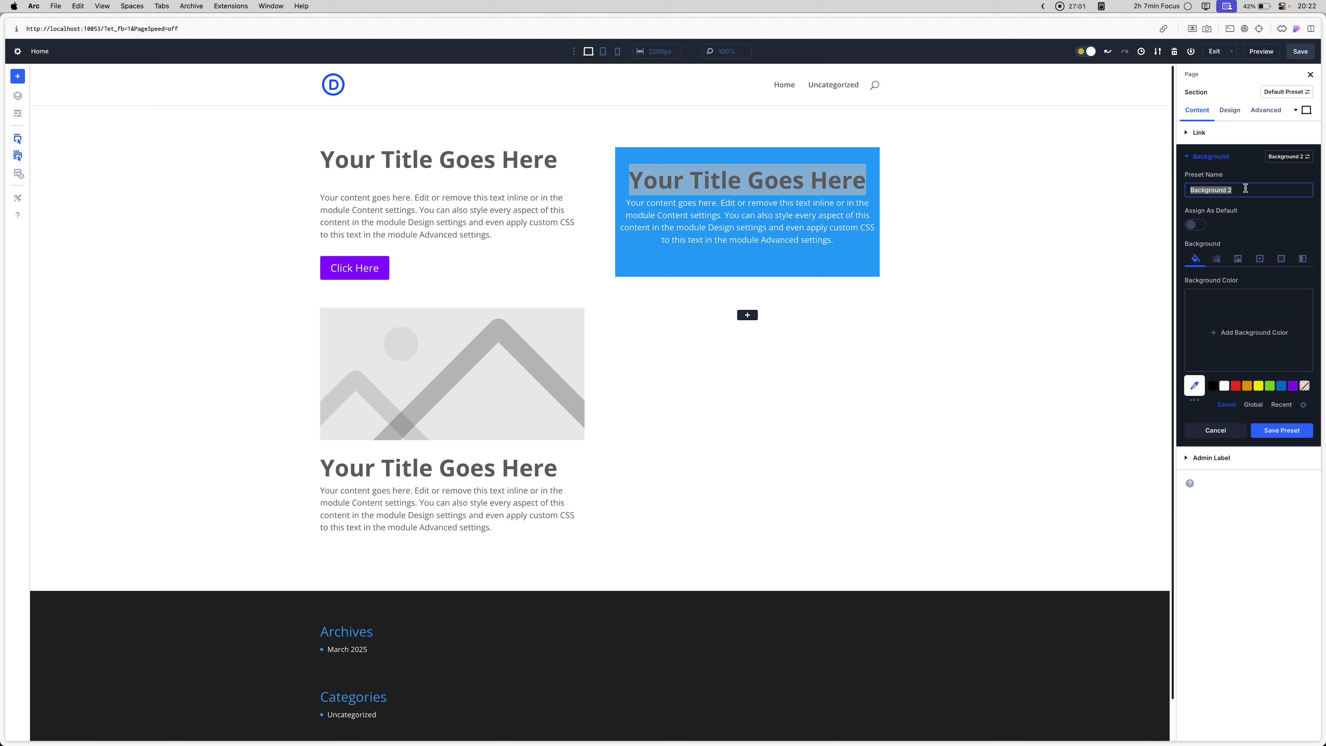
text(background-light)
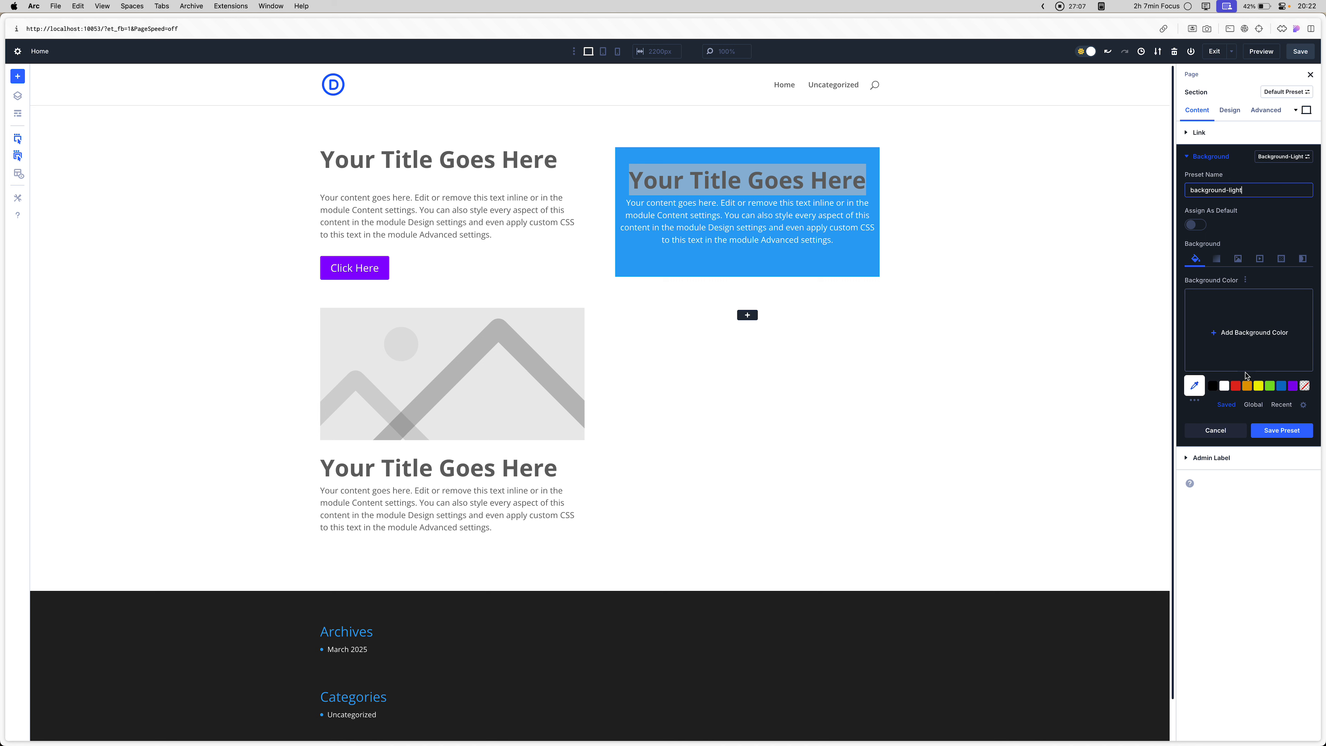
- Set the background-light preset's background color to #f3f3f3 and save the preset
click(1224, 386)
click(1223, 356)
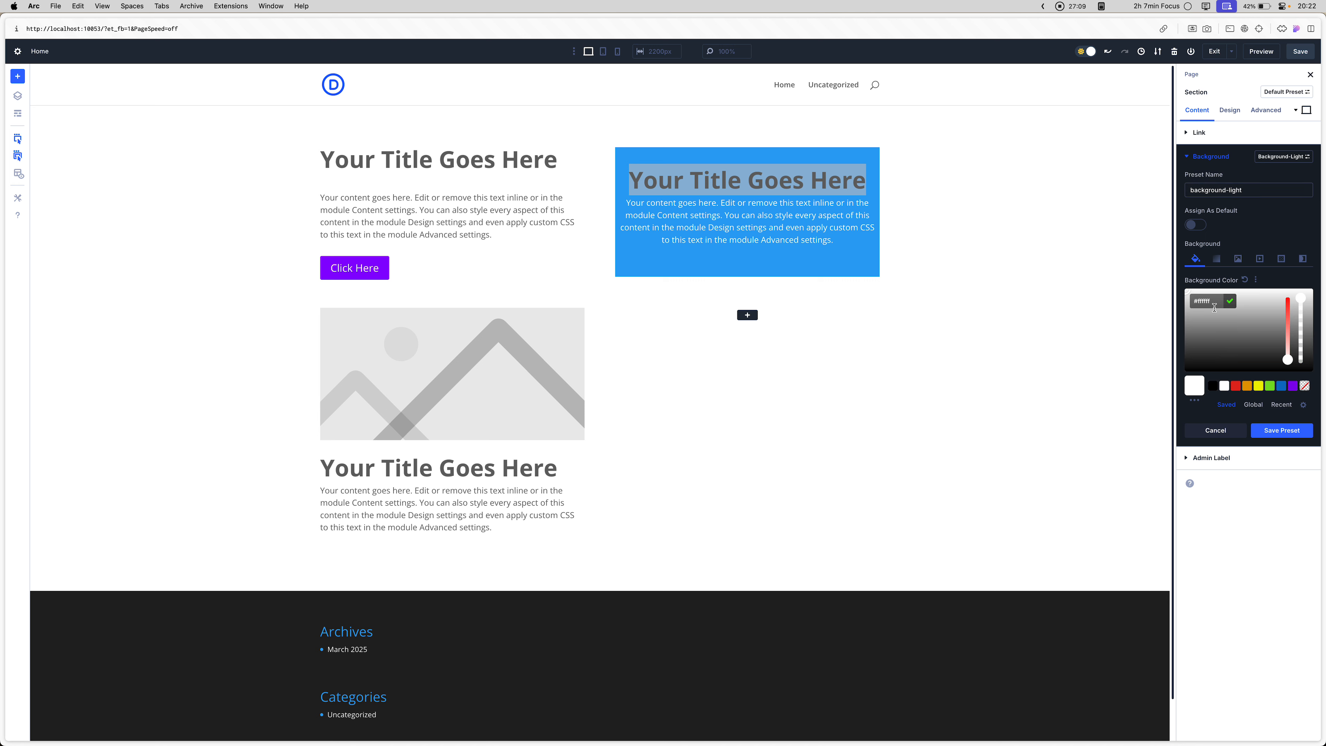
text(c7c7c7)
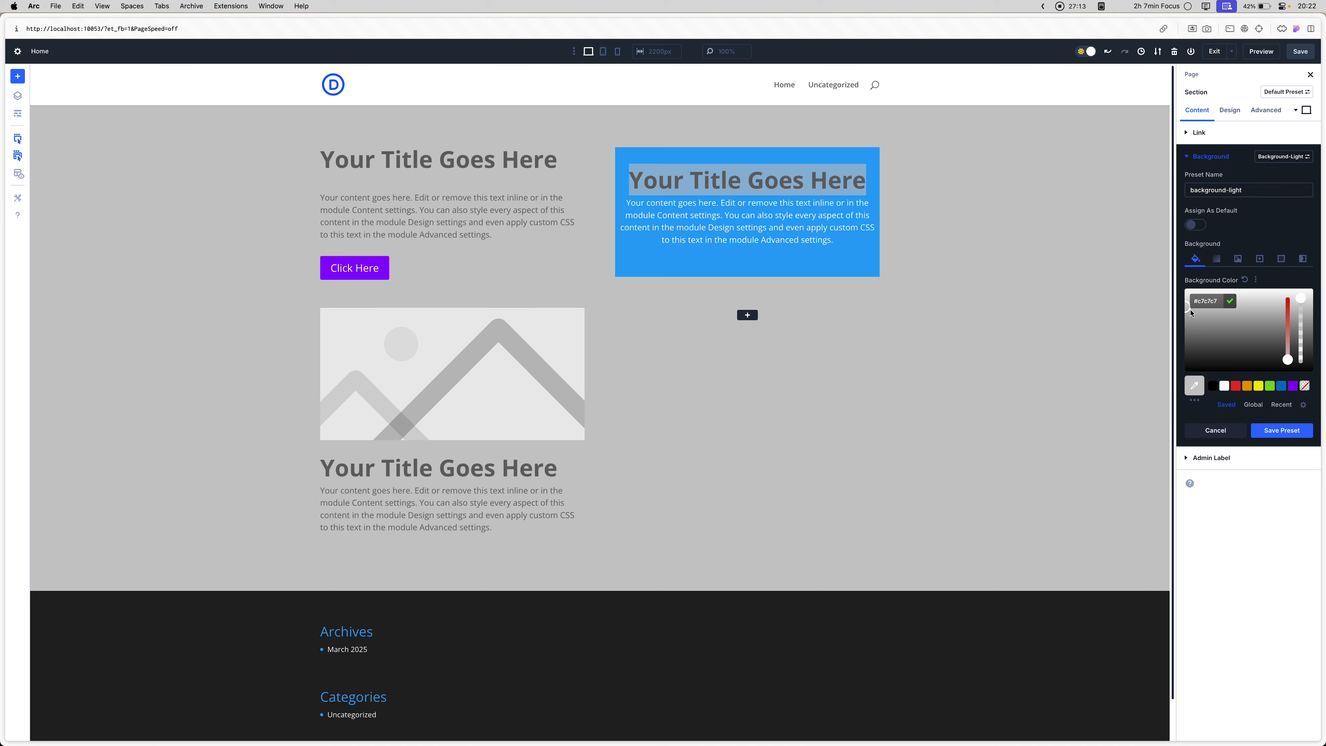
drag(1189, 308, 1186, 301)
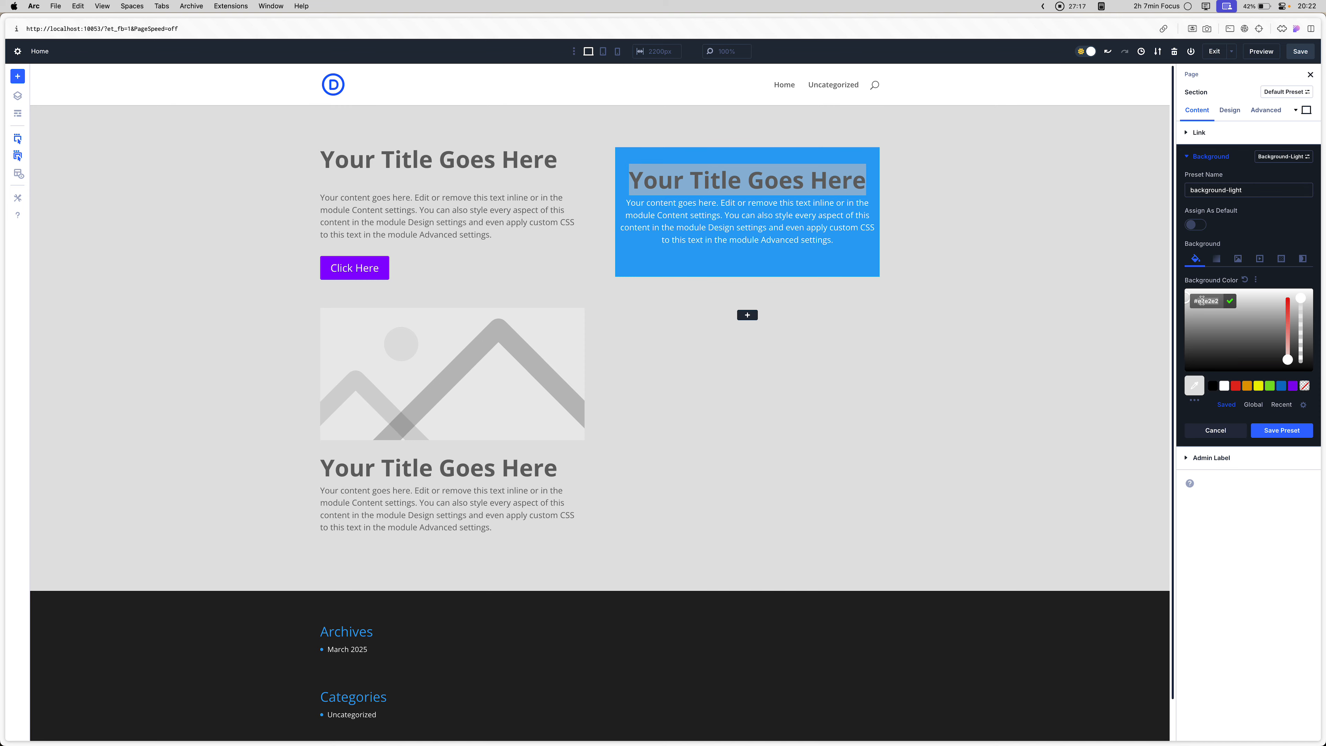
text(f3f3f3)
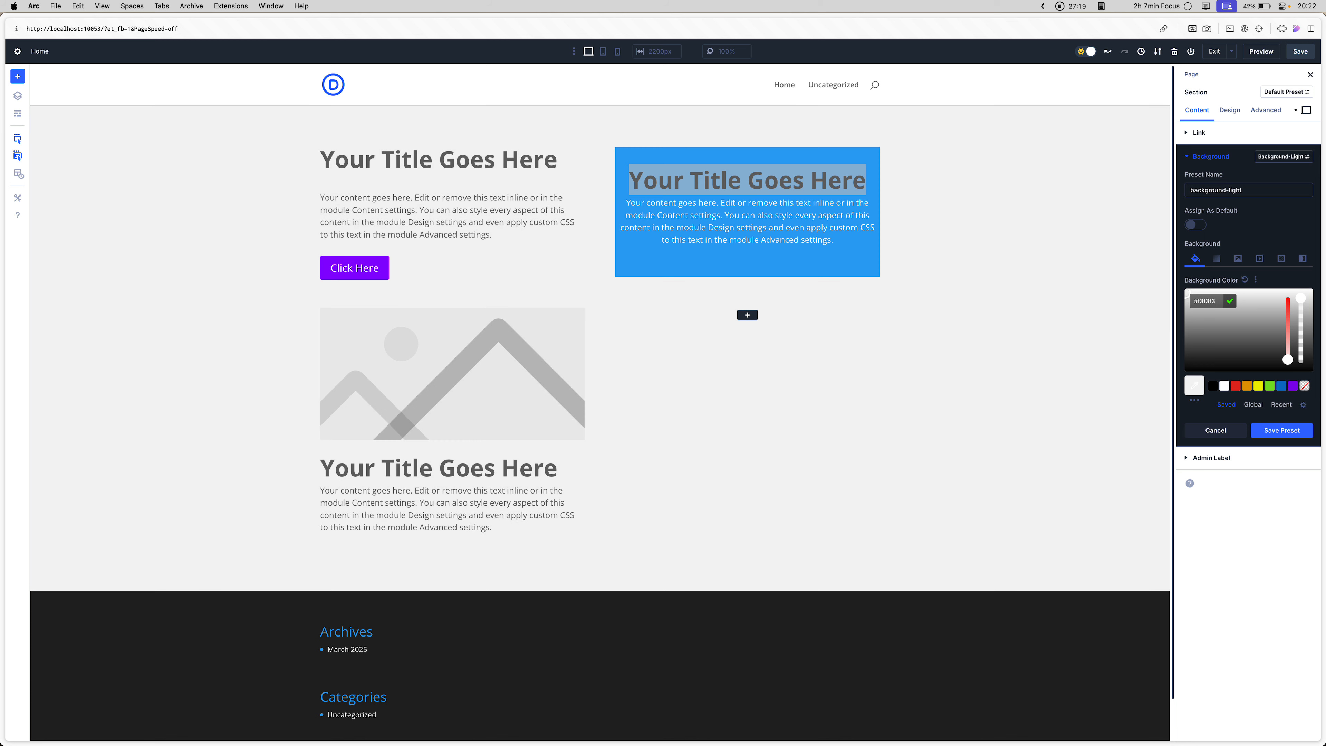
click(1231, 301)
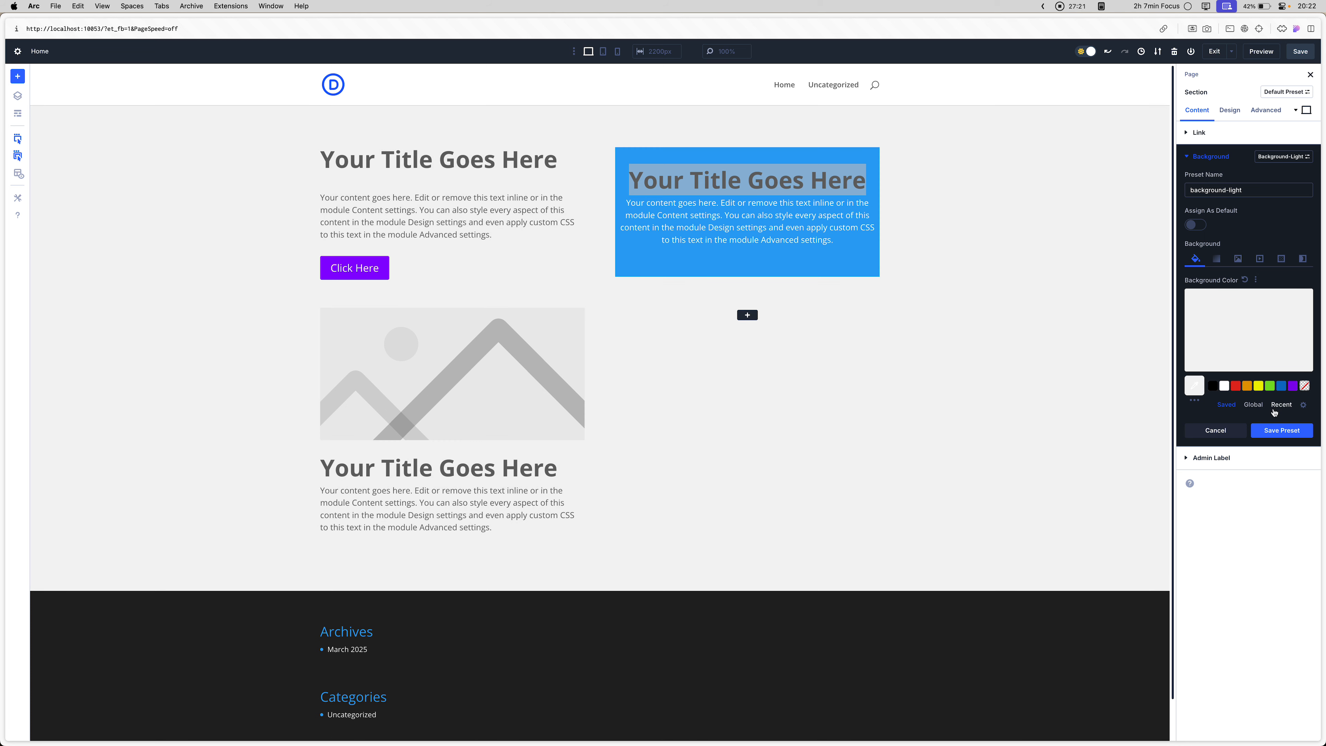
click(1277, 430)
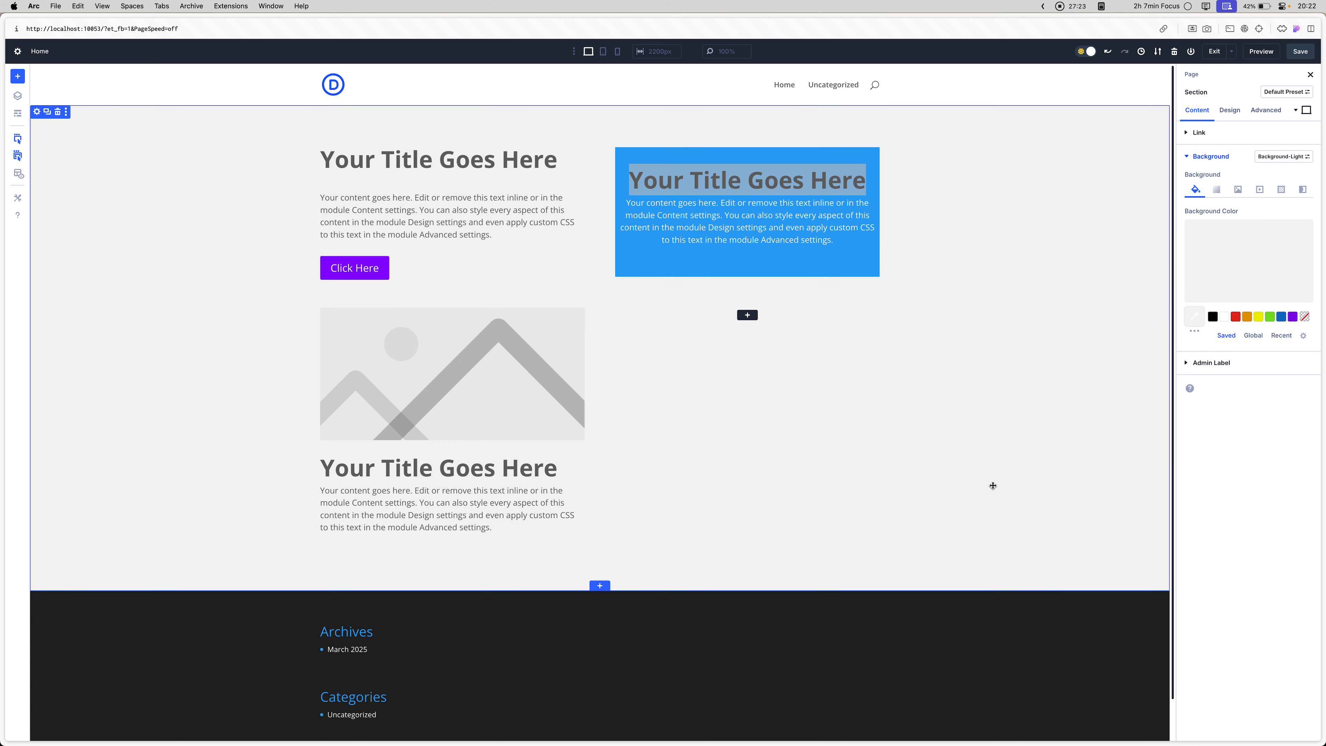
- Add a new empty section below the light grey section
click(600, 586)
click(542, 649)
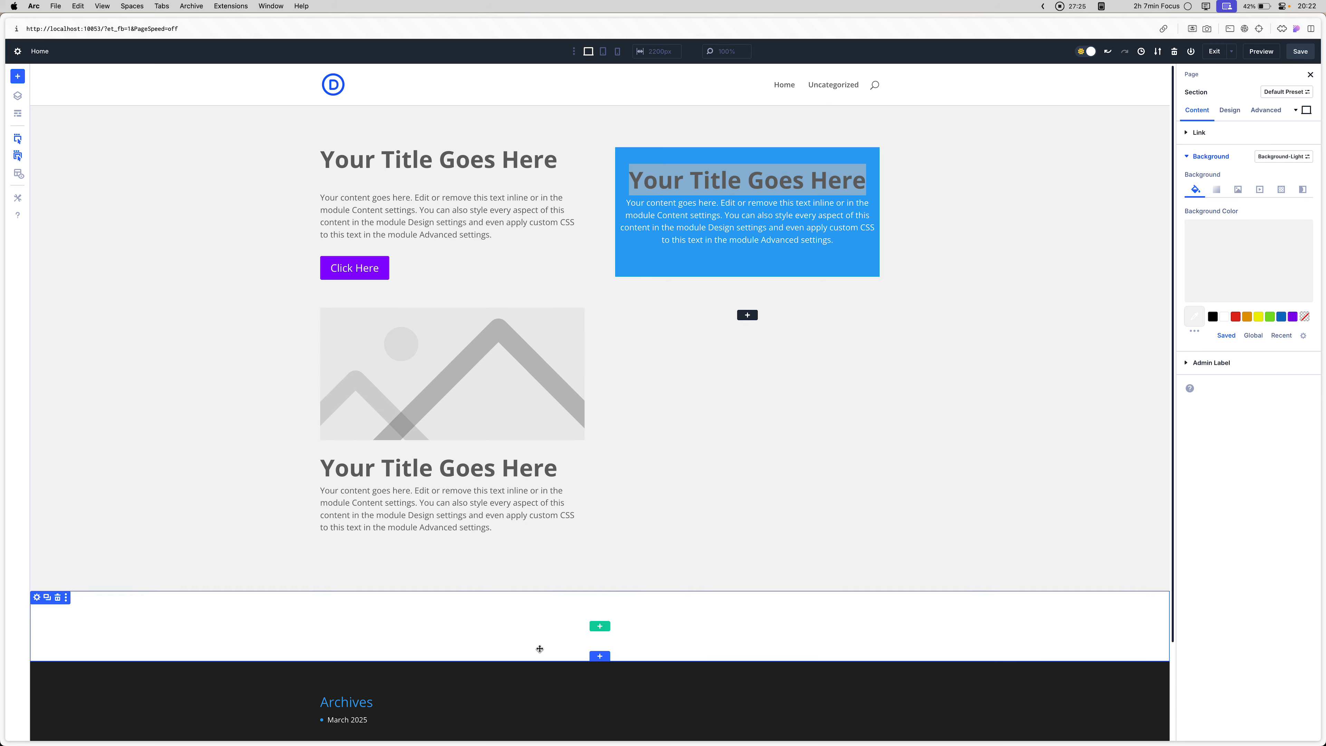
click(383, 600)
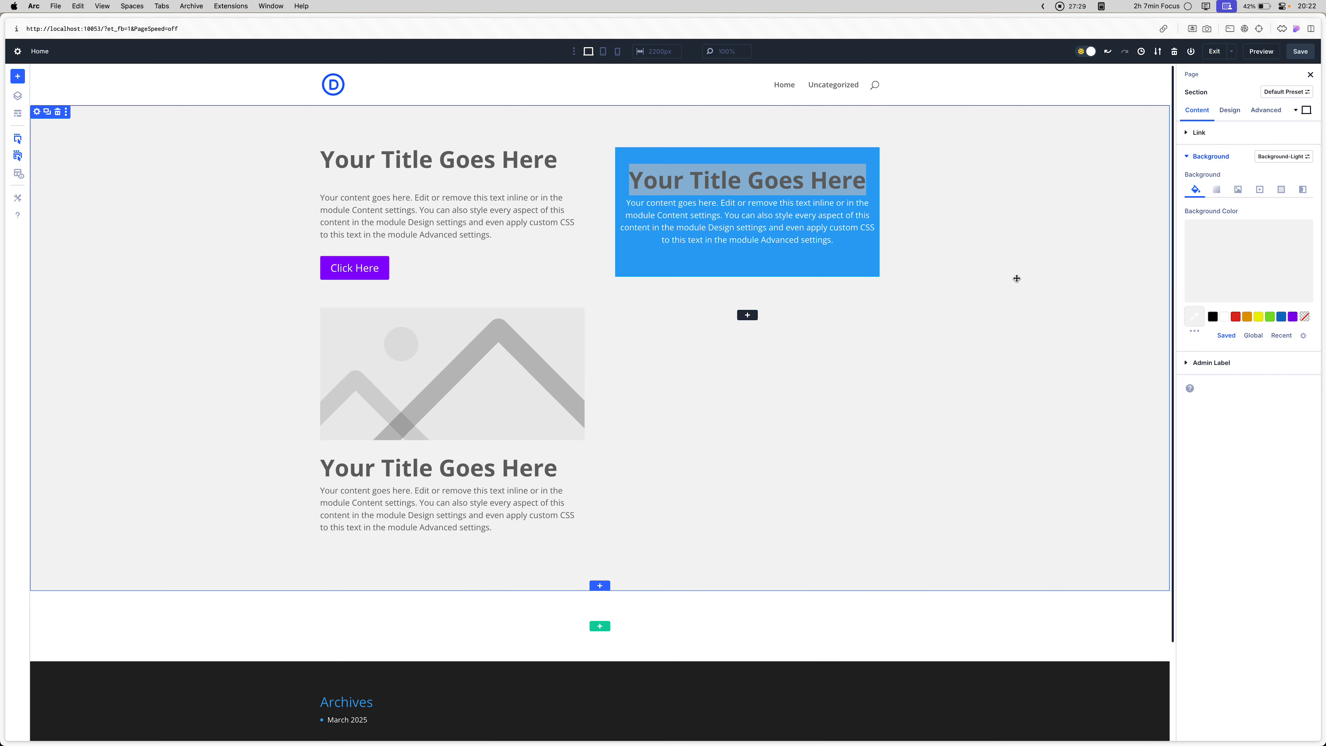
- Open the blue call-to-action module's settings and browse the modules that can be inserted in the empty column below it
click(808, 187)
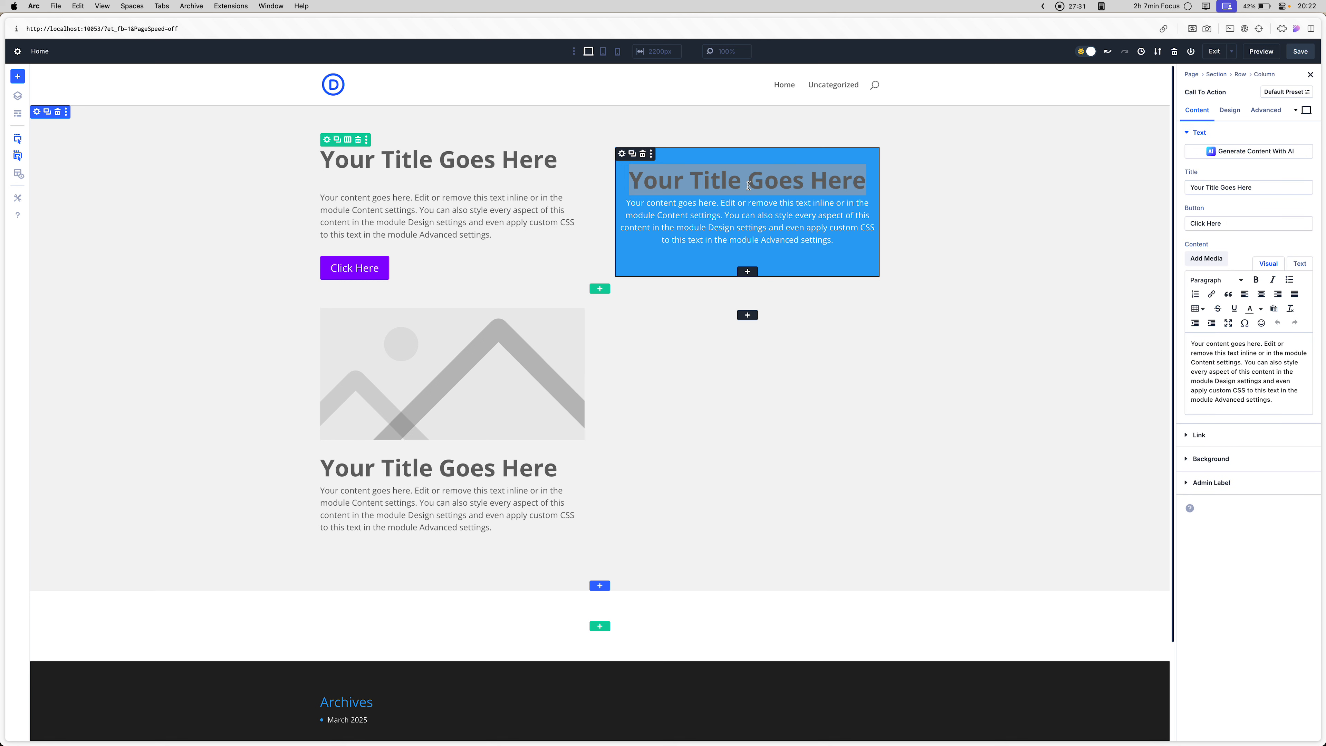
click(711, 182)
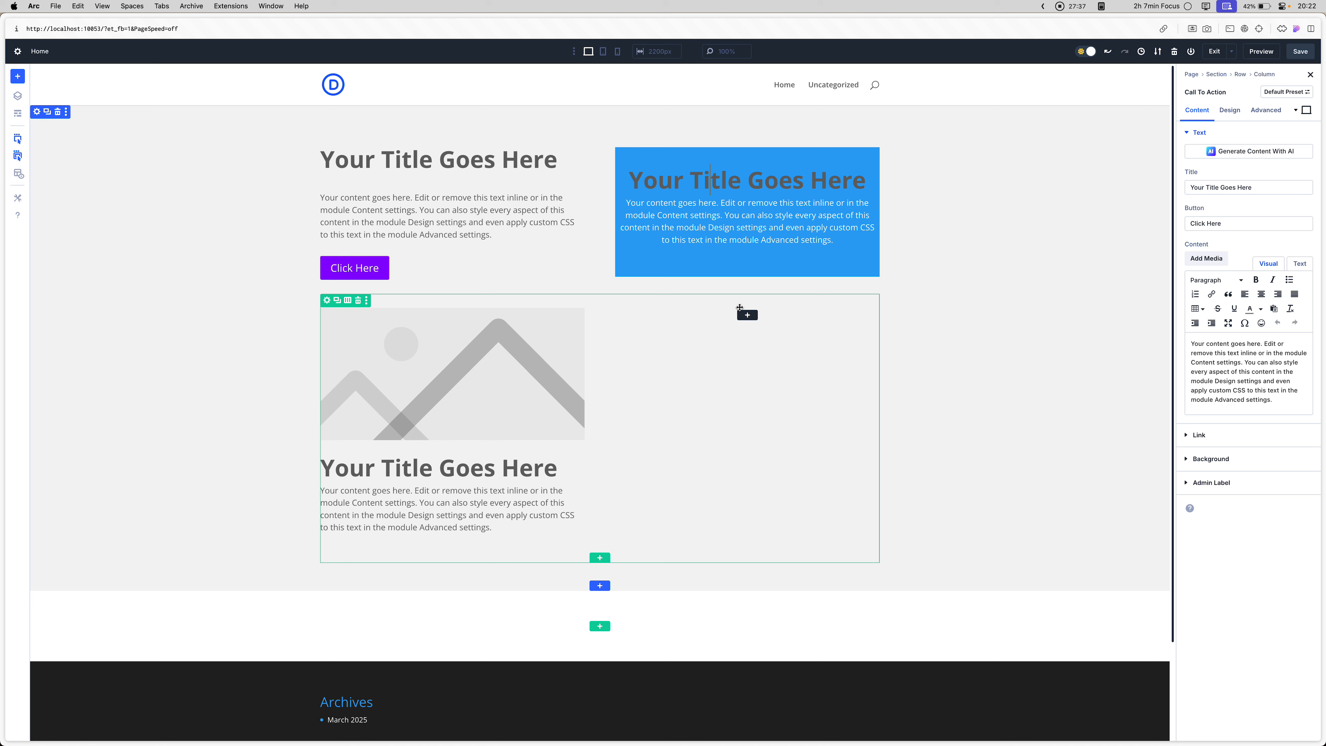
click(745, 315)
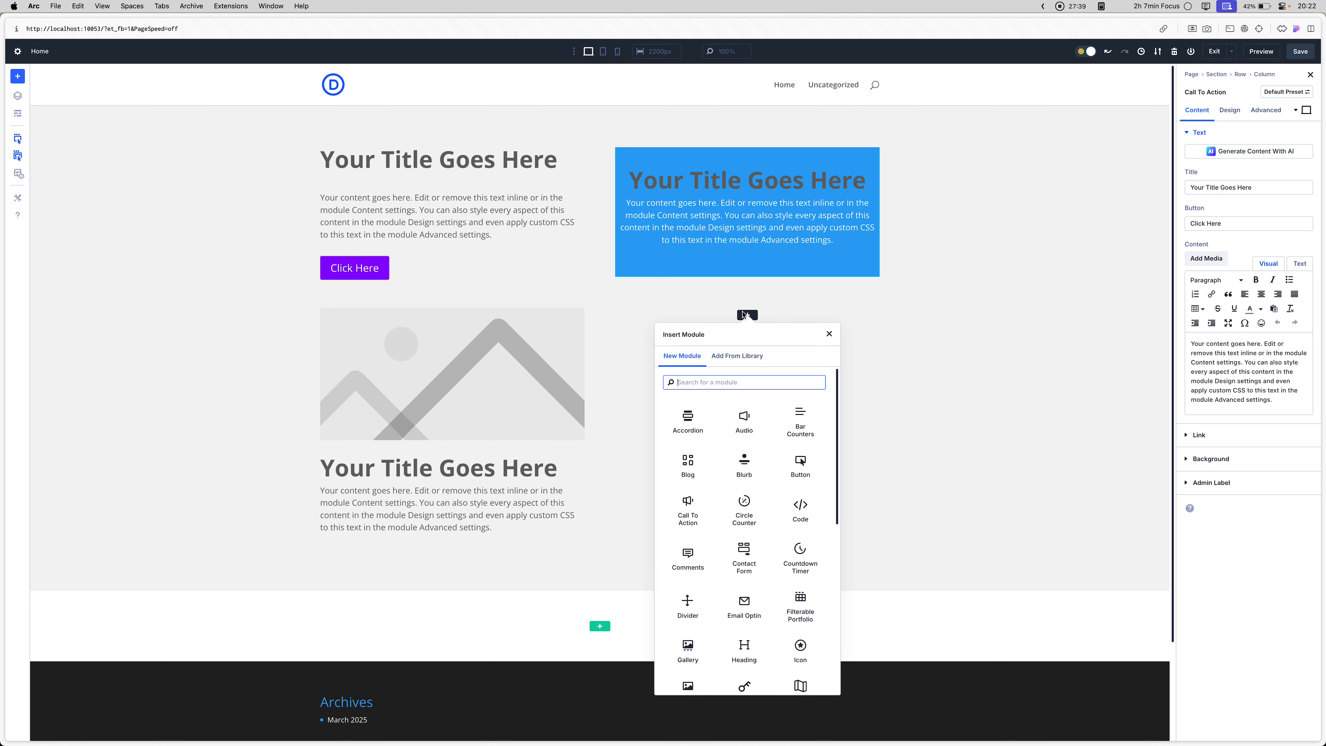
scroll(760, 458, down, 3)
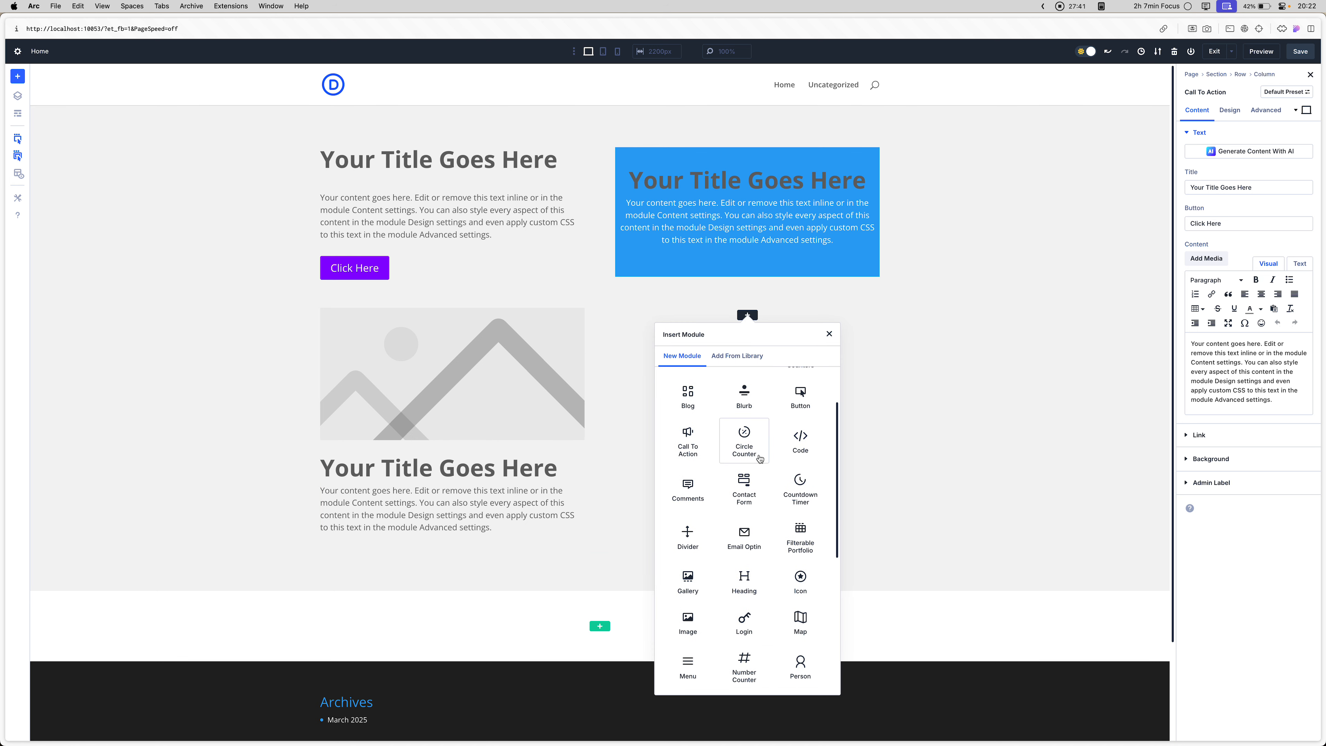
scroll(760, 459, down, 10)
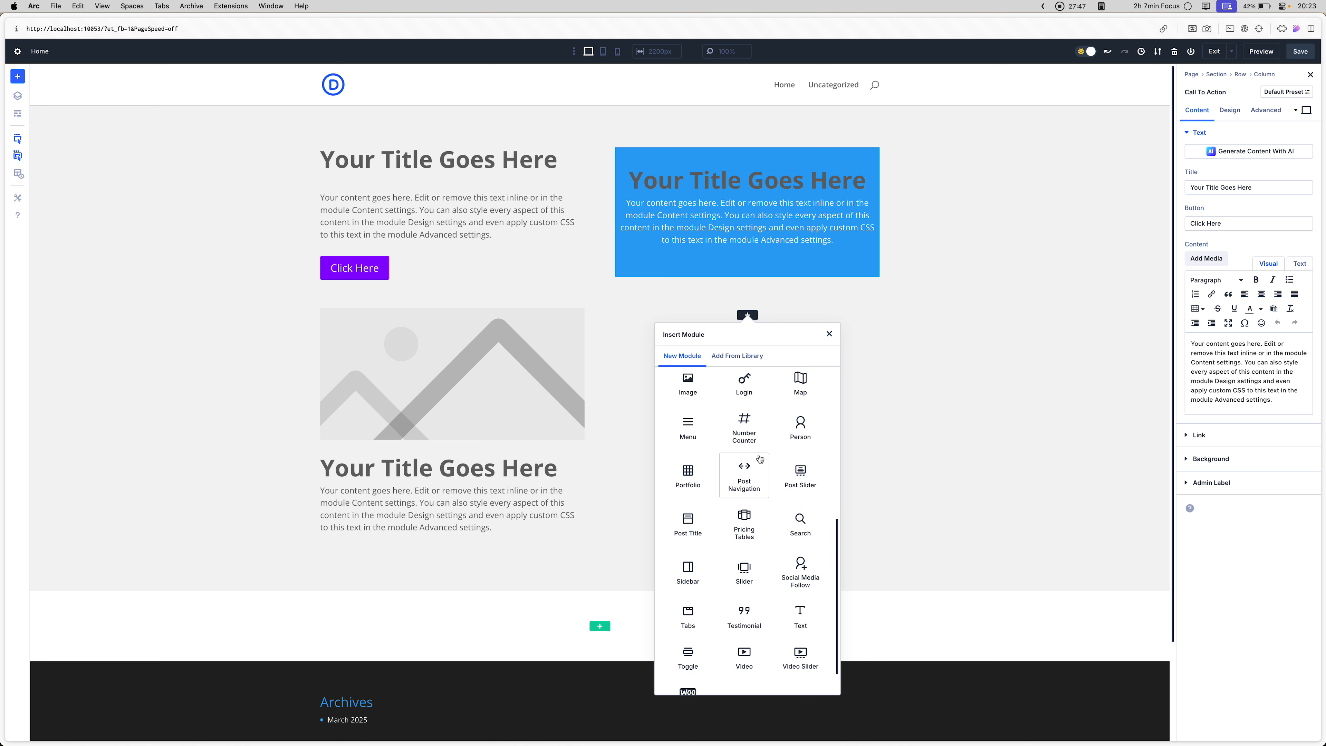
scroll(760, 458, down, 2)
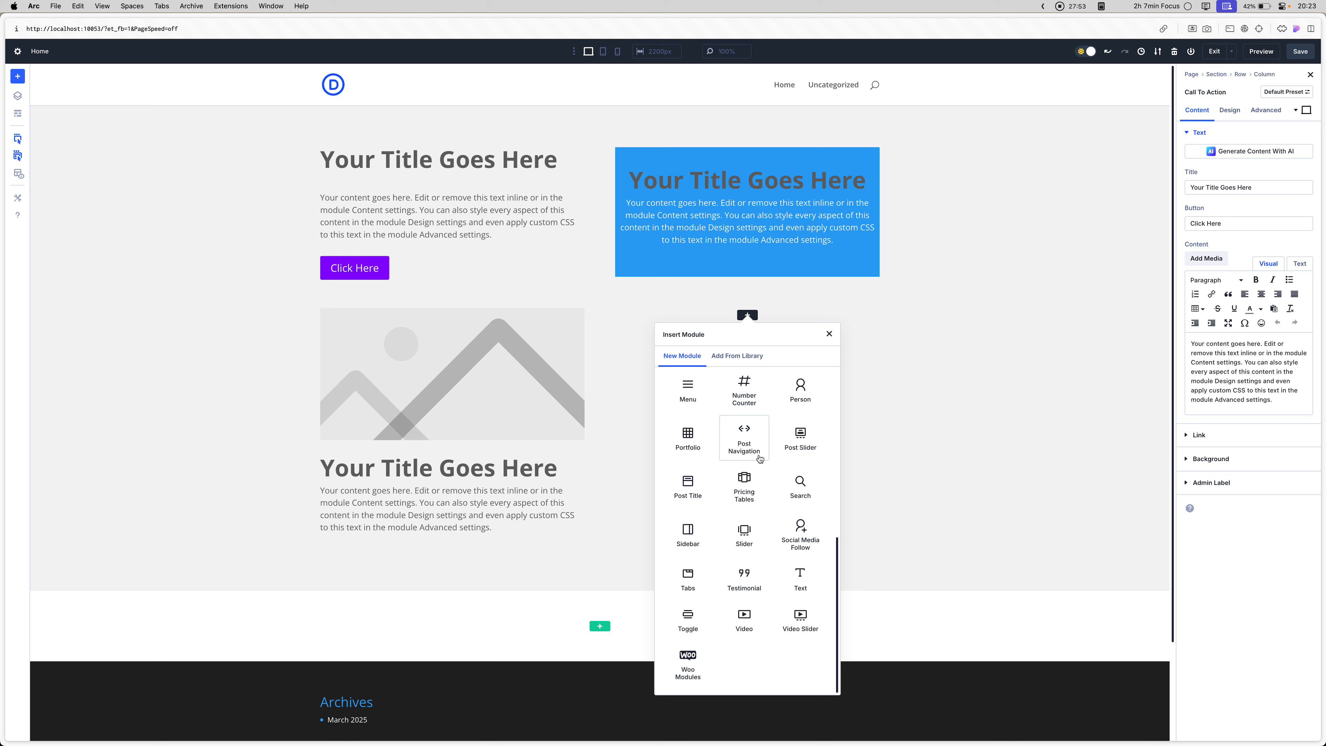
key(Escape)
- Check the page's reloaded front-end preview in the other browser tab and return to the builder
key(ctrl+Tab)
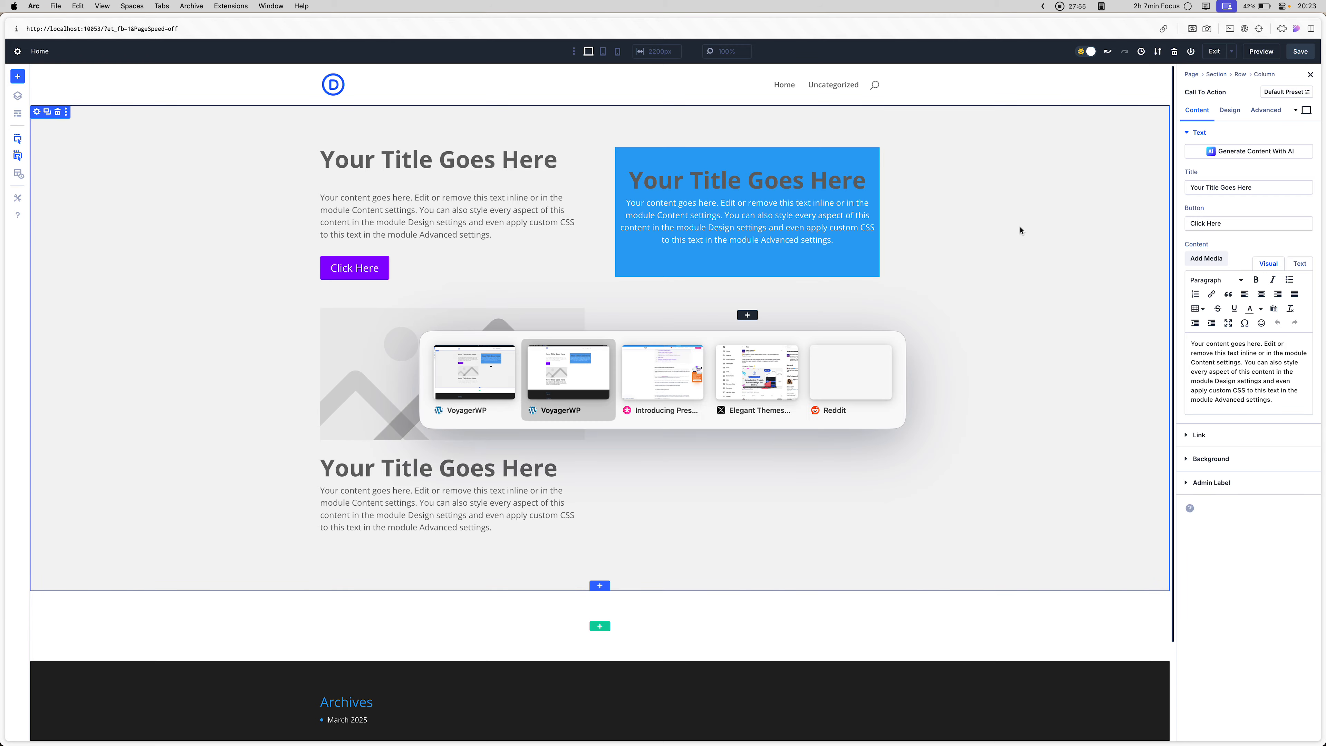
key(super+r)
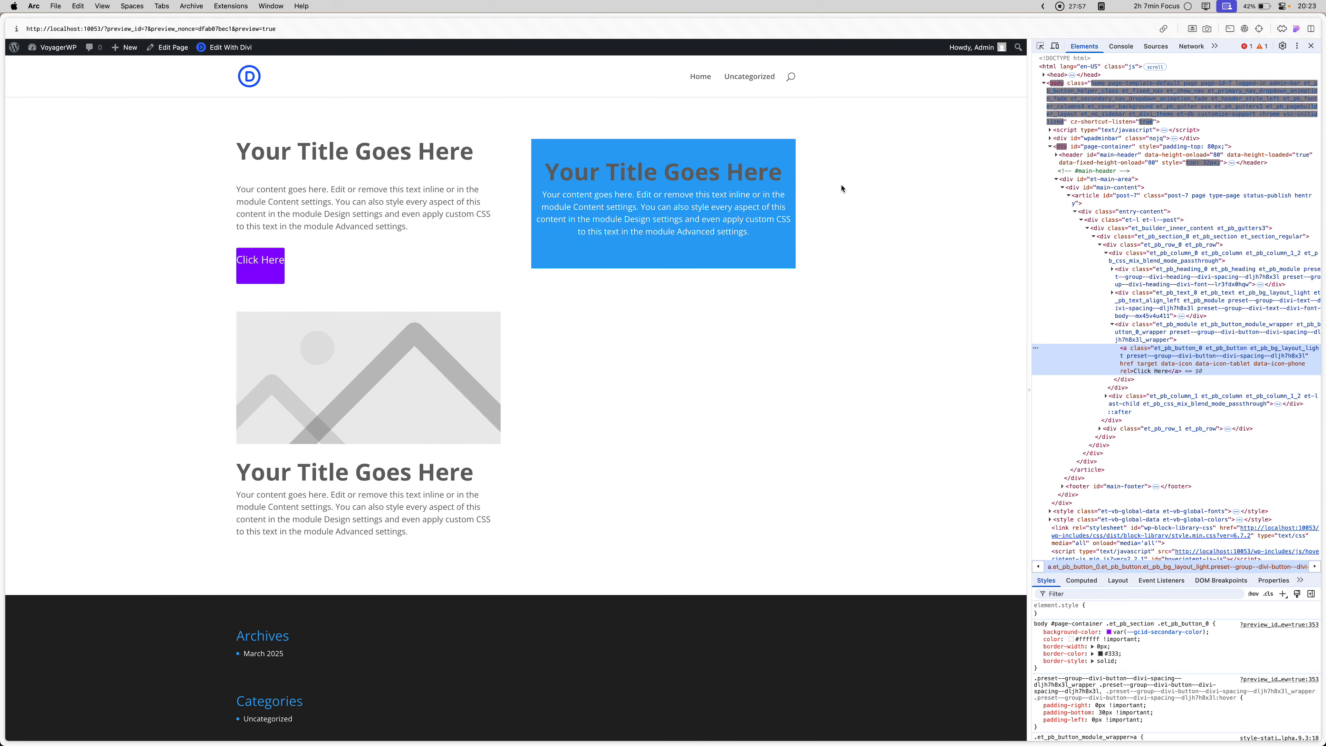
key(ctrl+Tab)
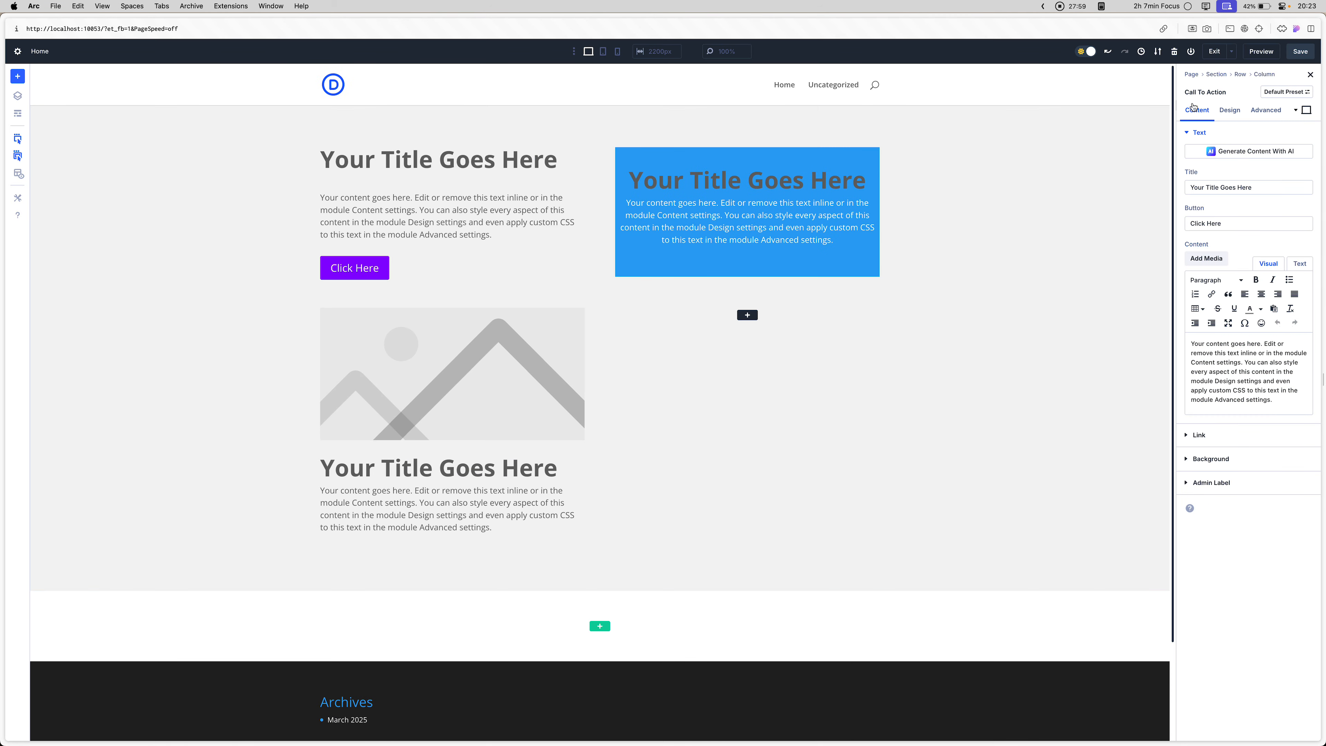
- Examine the call-to-action module's text and title text design options
click(1221, 110)
click(1209, 132)
click(1209, 132)
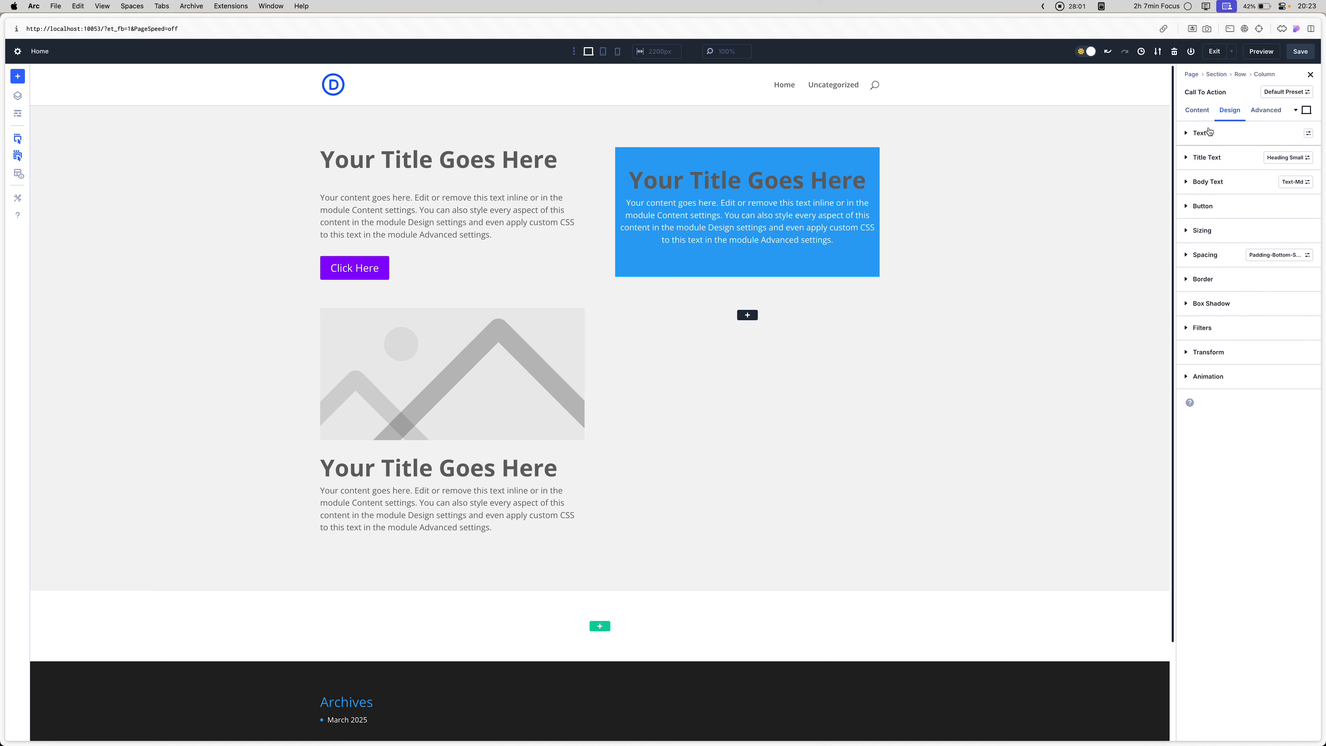
click(1227, 158)
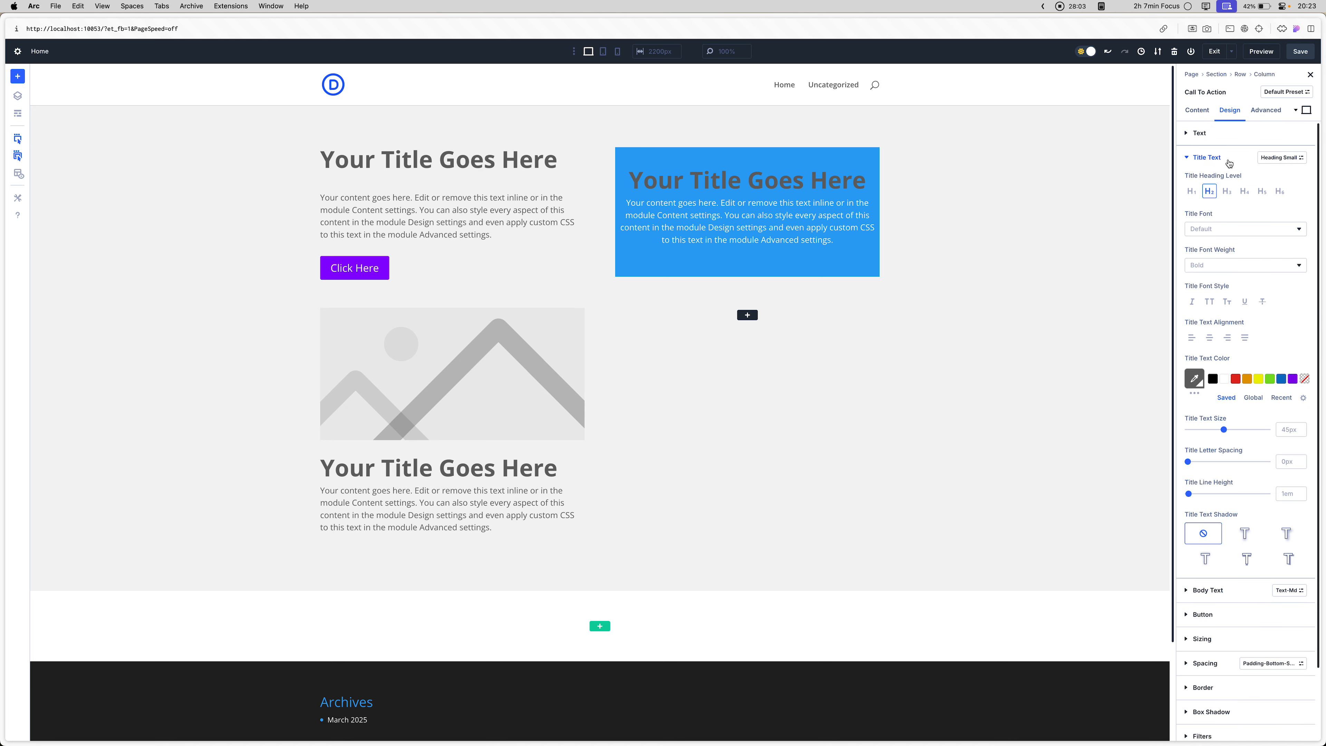
click(1228, 158)
- Add the custom CSS "padding-bottom: 20px;" to the call-to-action module's promo title
click(1266, 111)
click(1211, 134)
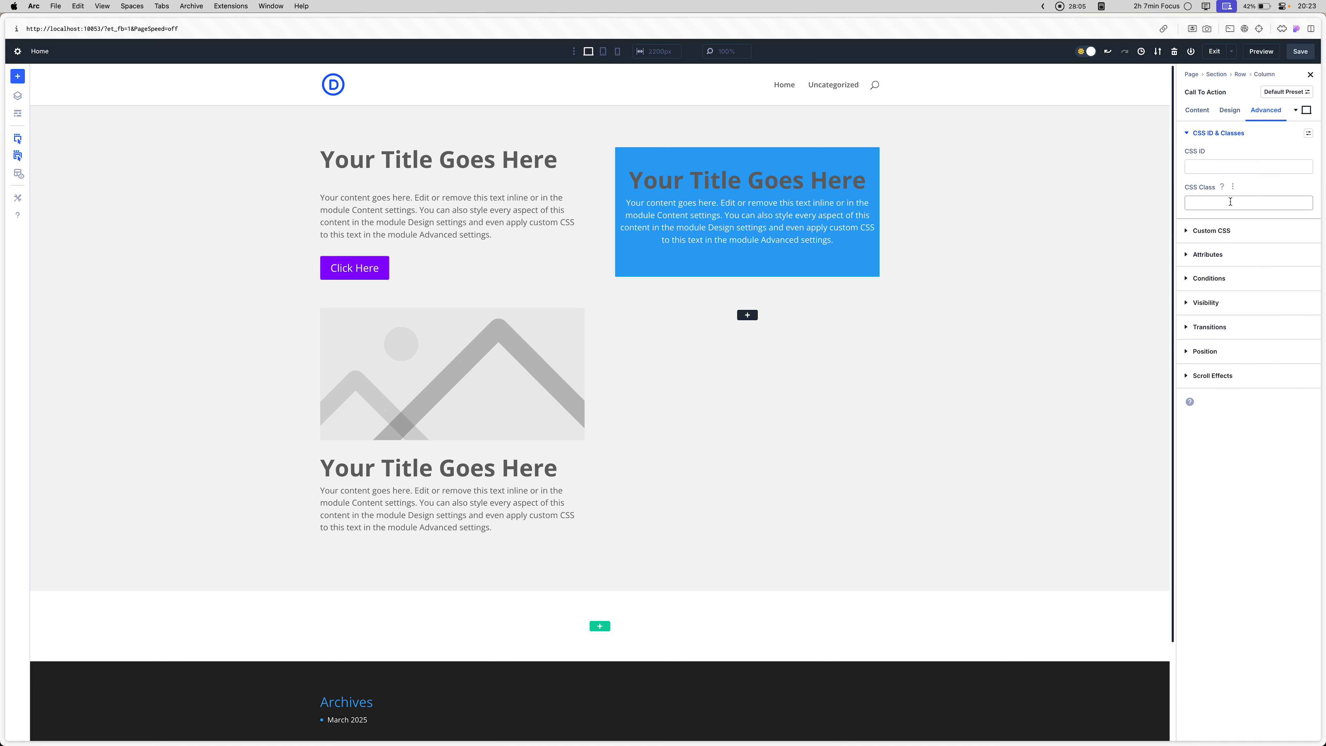
click(1216, 230)
click(1277, 189)
scroll(1210, 350, down, 3)
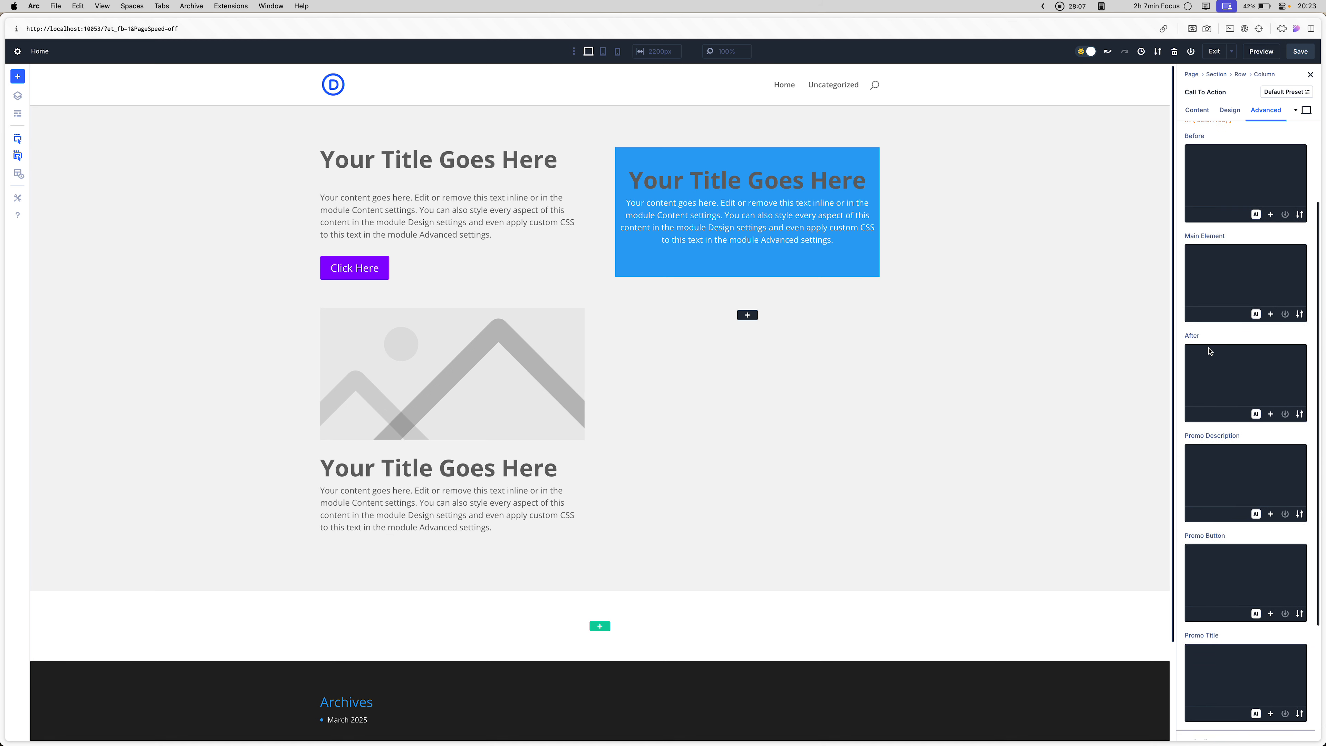
scroll(1205, 458, down, 3)
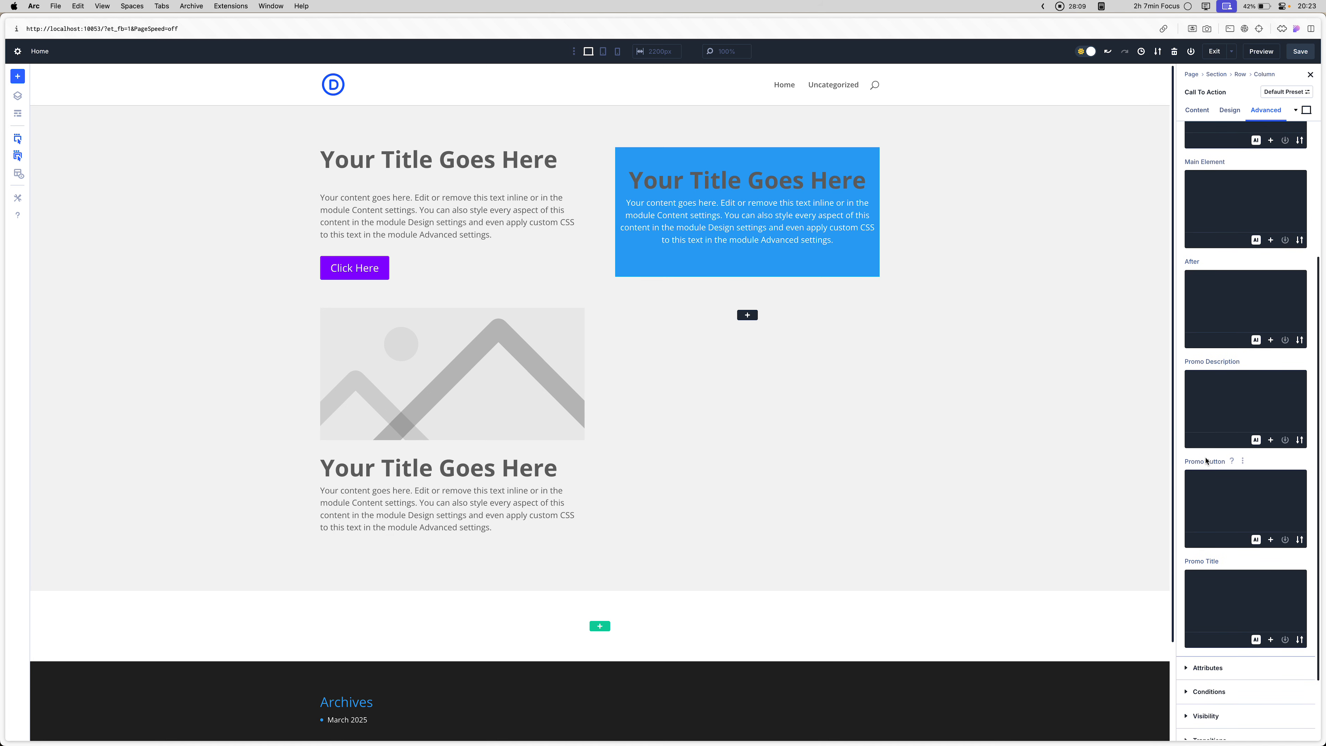
click(1208, 578)
text(padding)
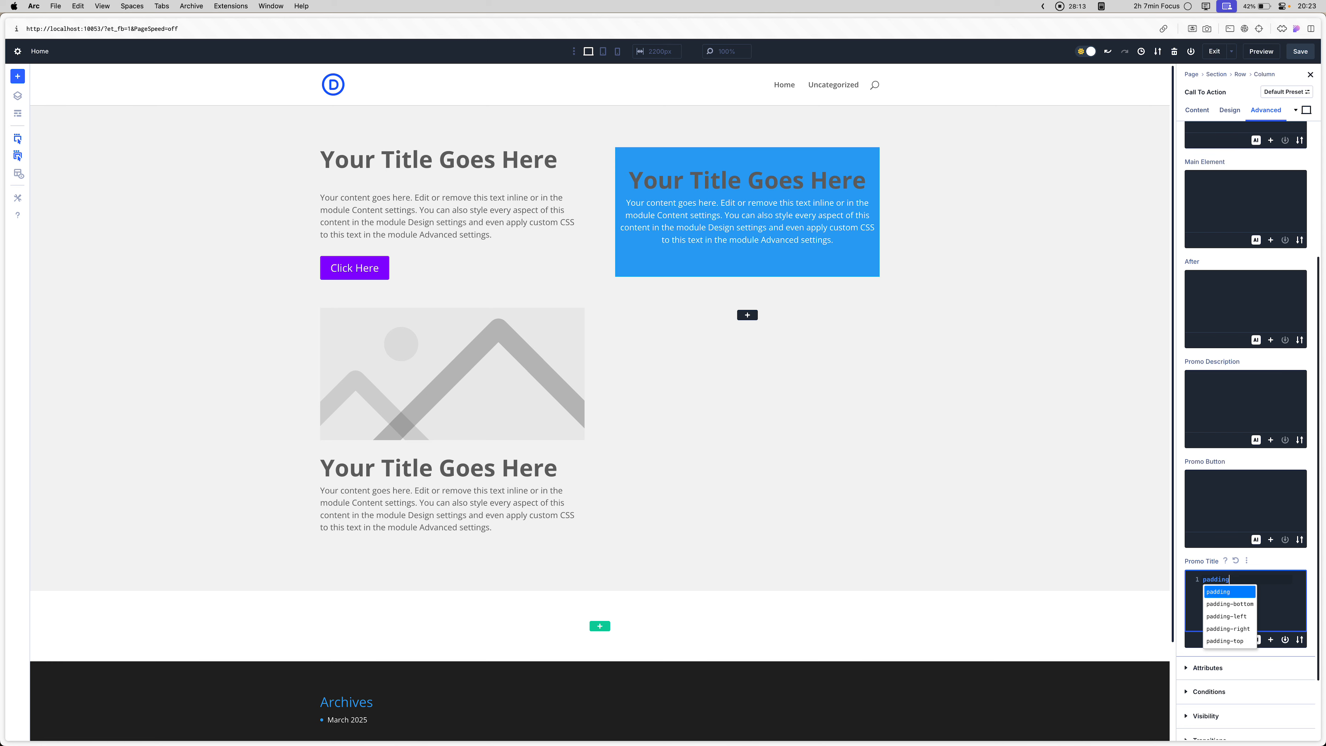
text(-bottom: 20)
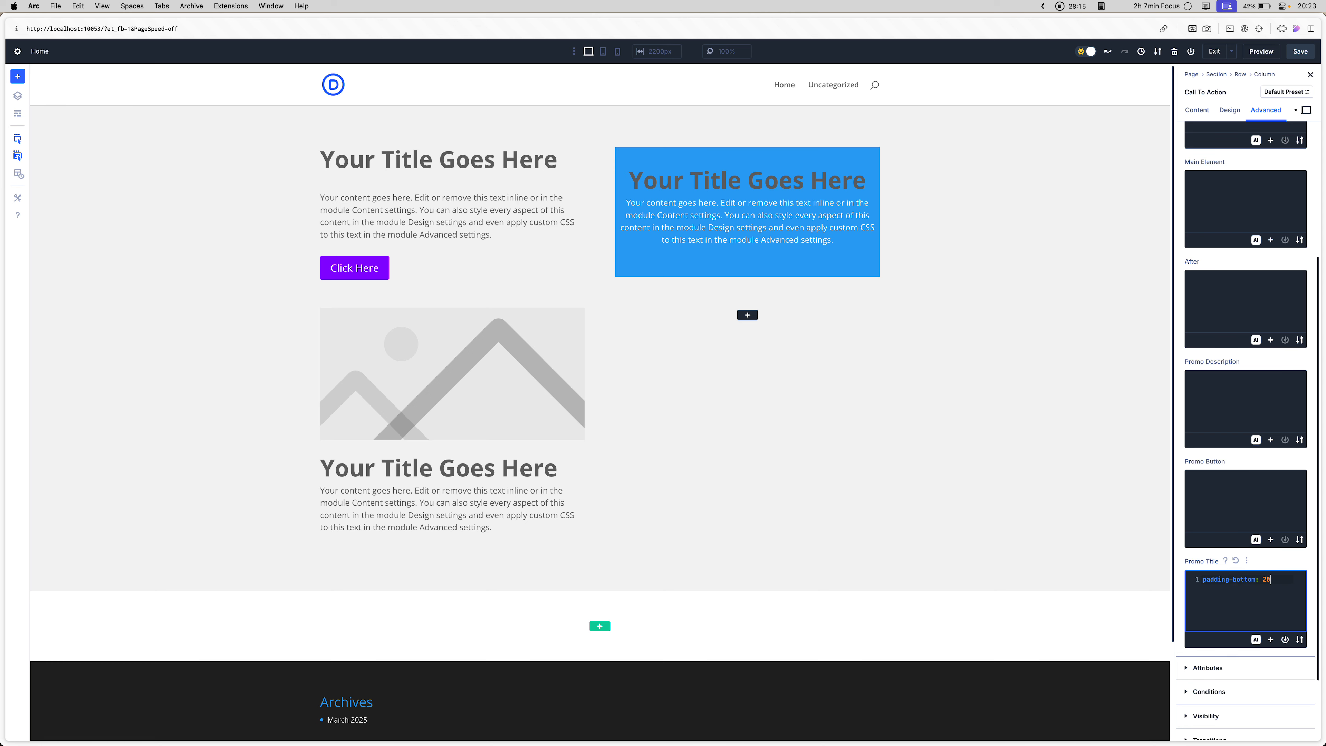
text(px;)
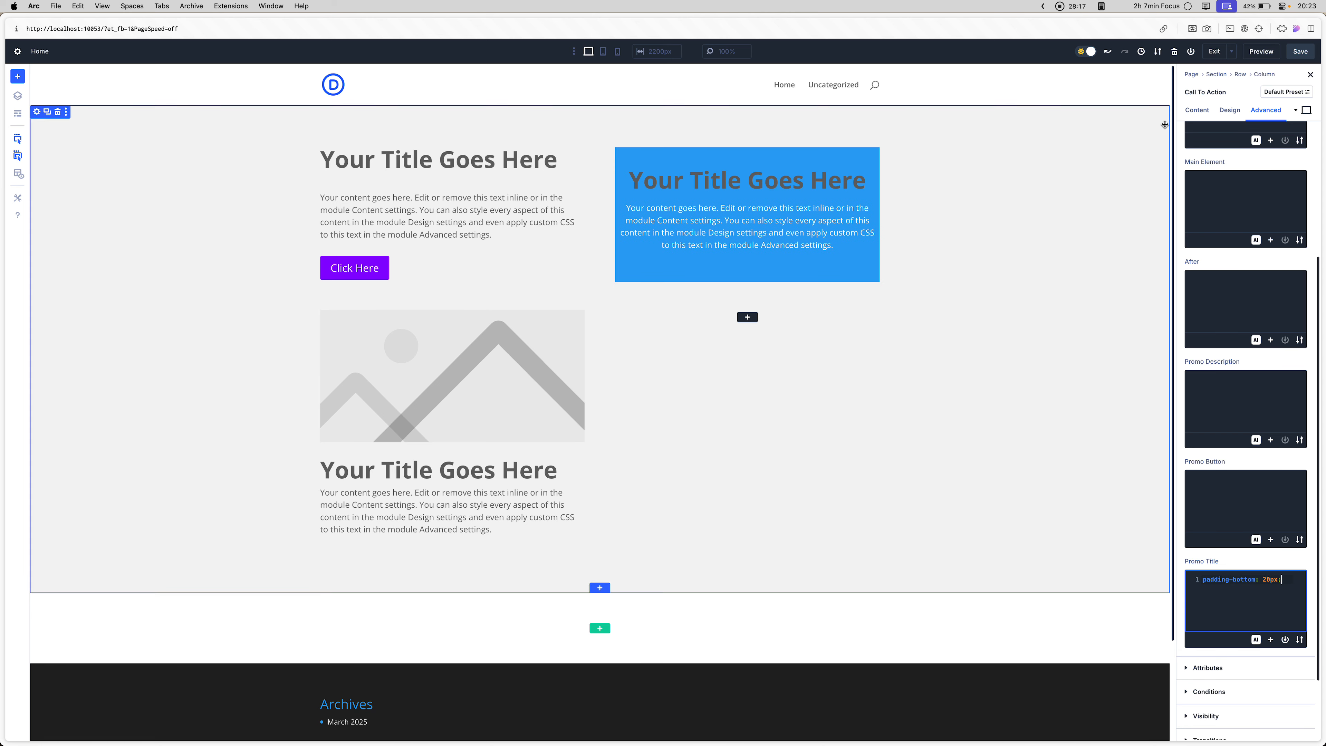
- Review the call-to-action module's title text, body text and sizing option groups in its design settings
click(1230, 111)
click(1227, 164)
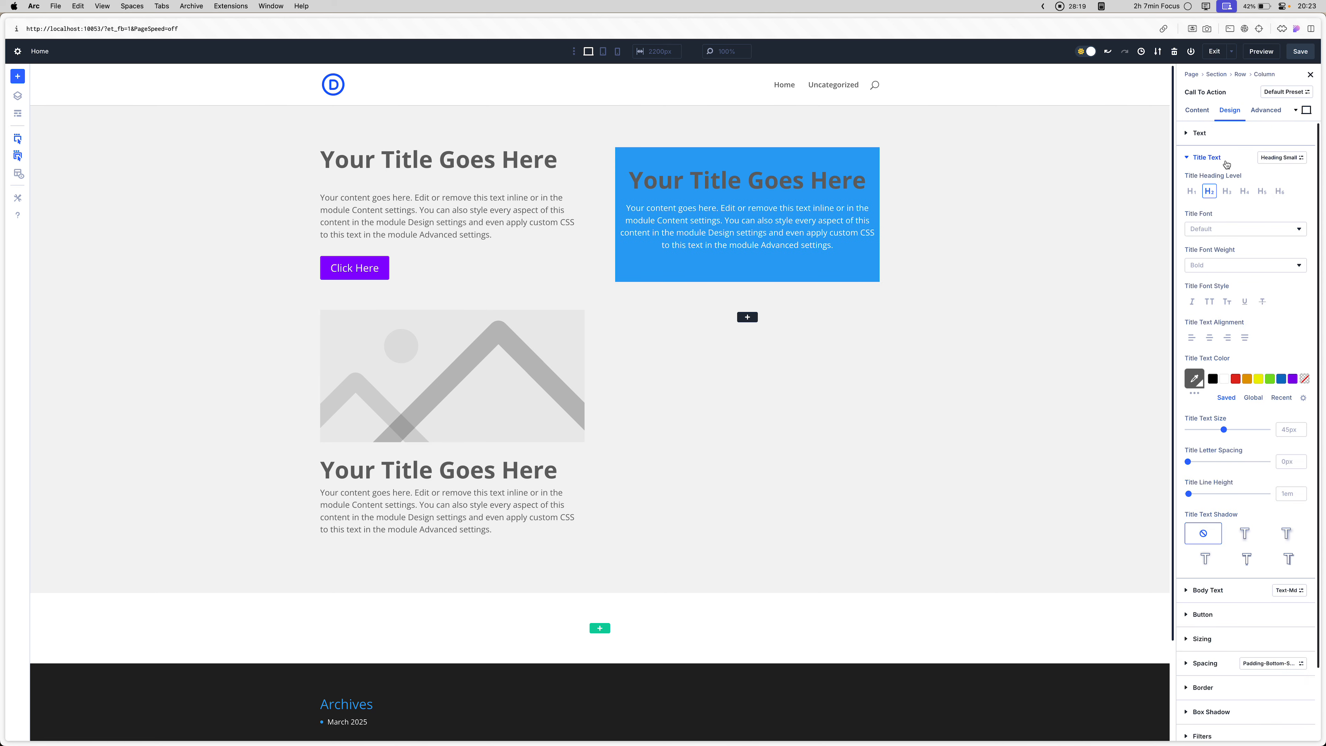
scroll(1220, 296, down, 3)
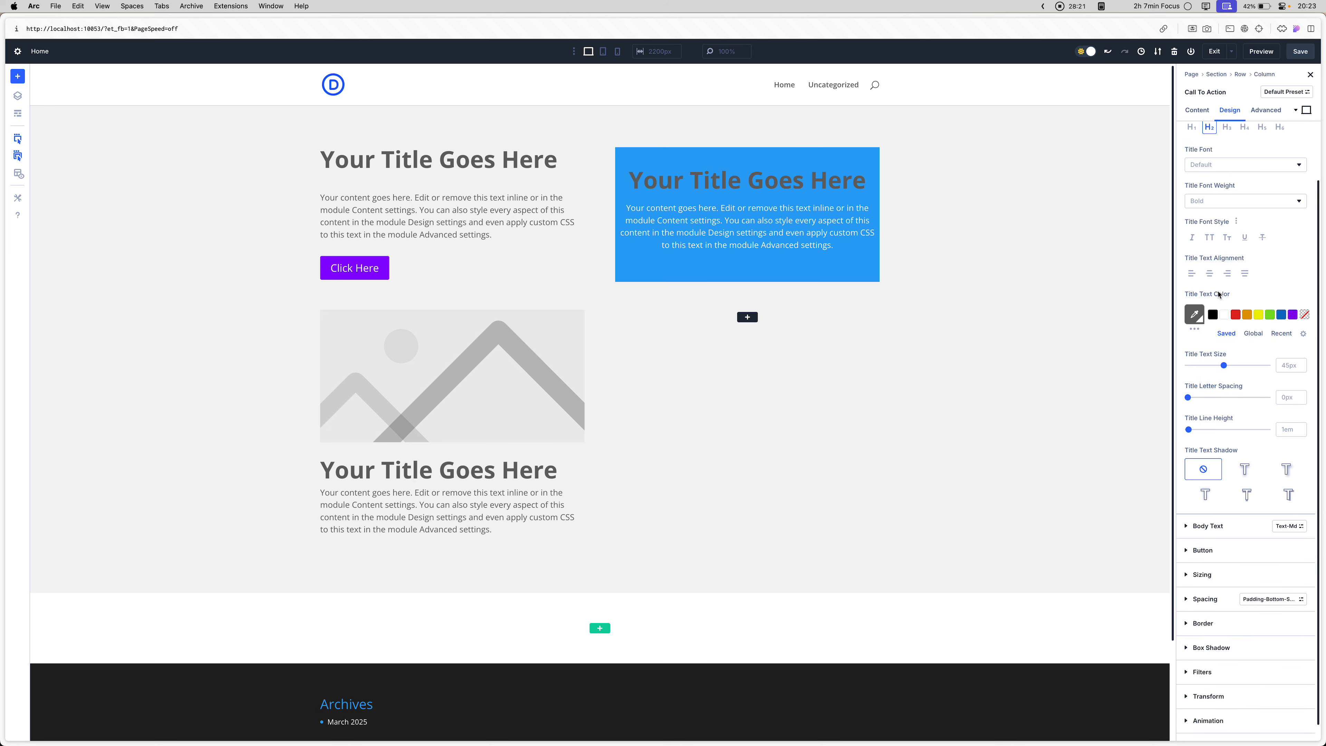
scroll(1227, 334, up, 3)
click(1214, 159)
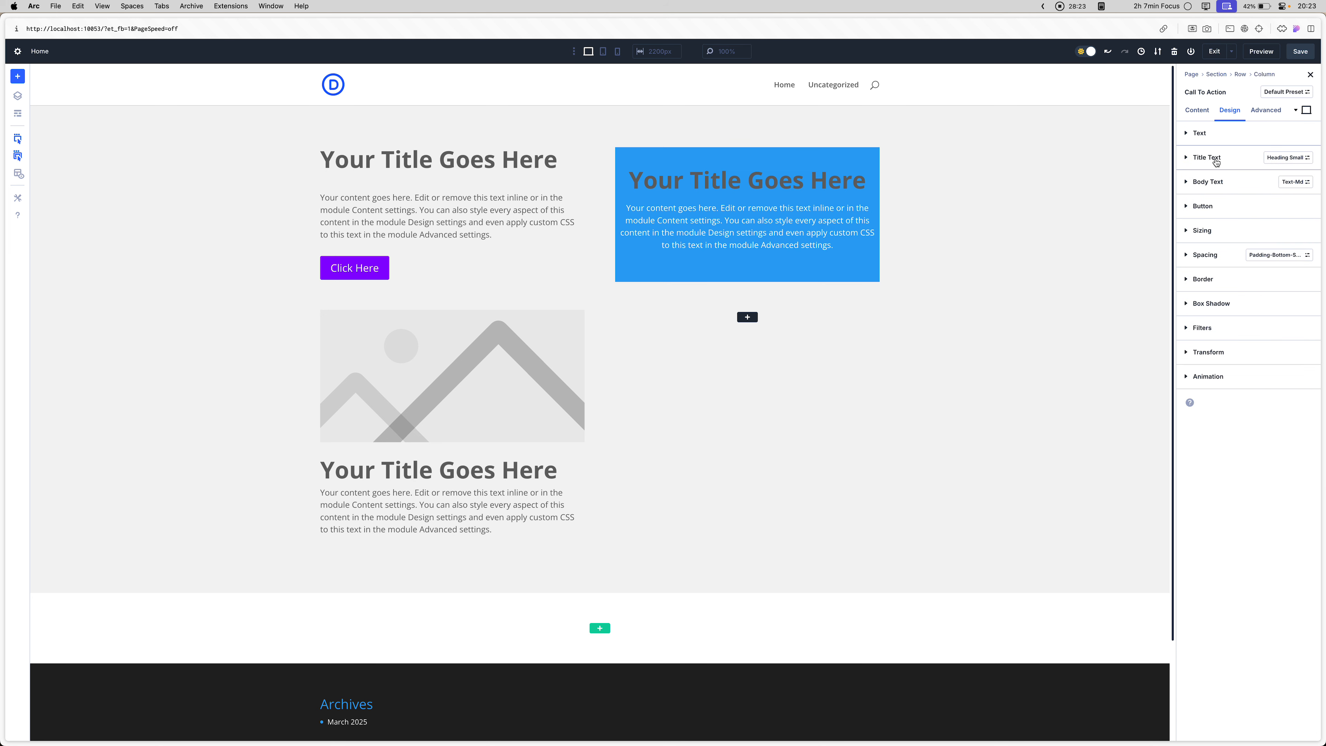
click(1216, 195)
click(1215, 182)
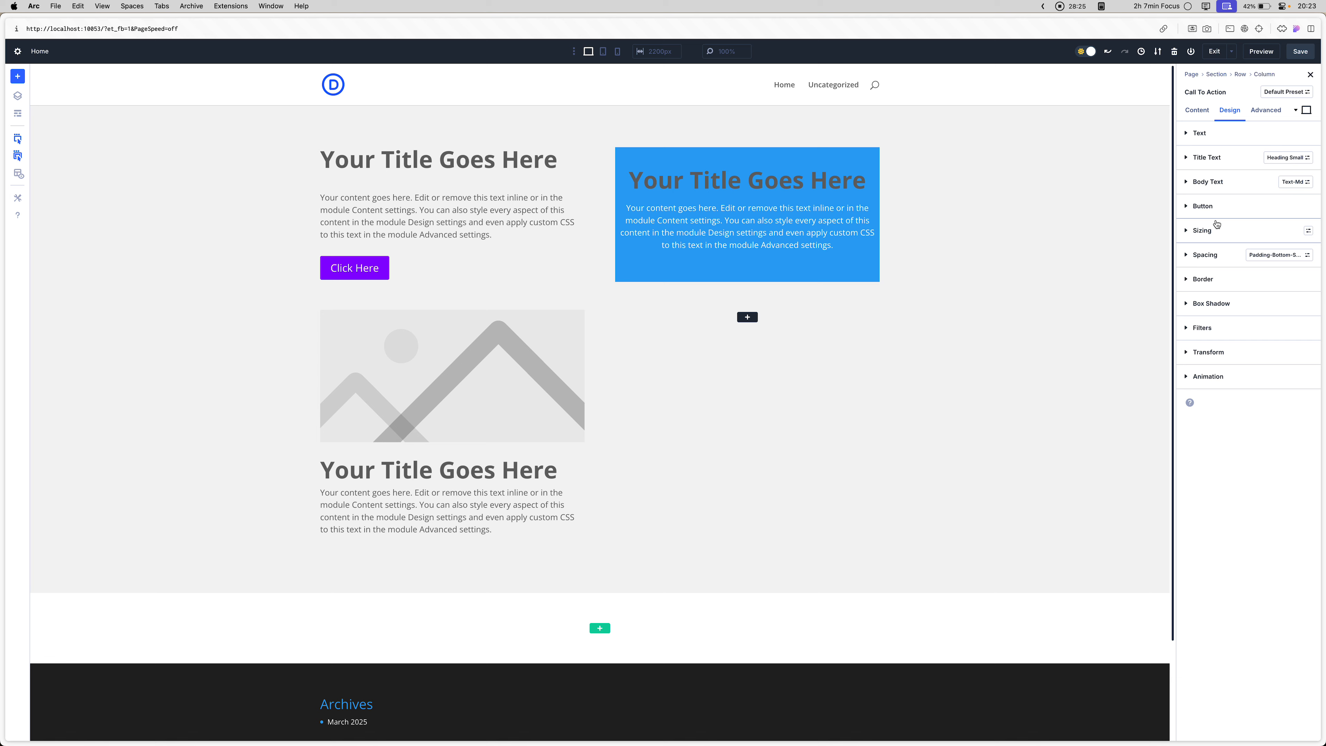
click(1217, 227)
click(1217, 226)
- Open the text module above the purple button and create a new sizing preset from its current styles
click(495, 215)
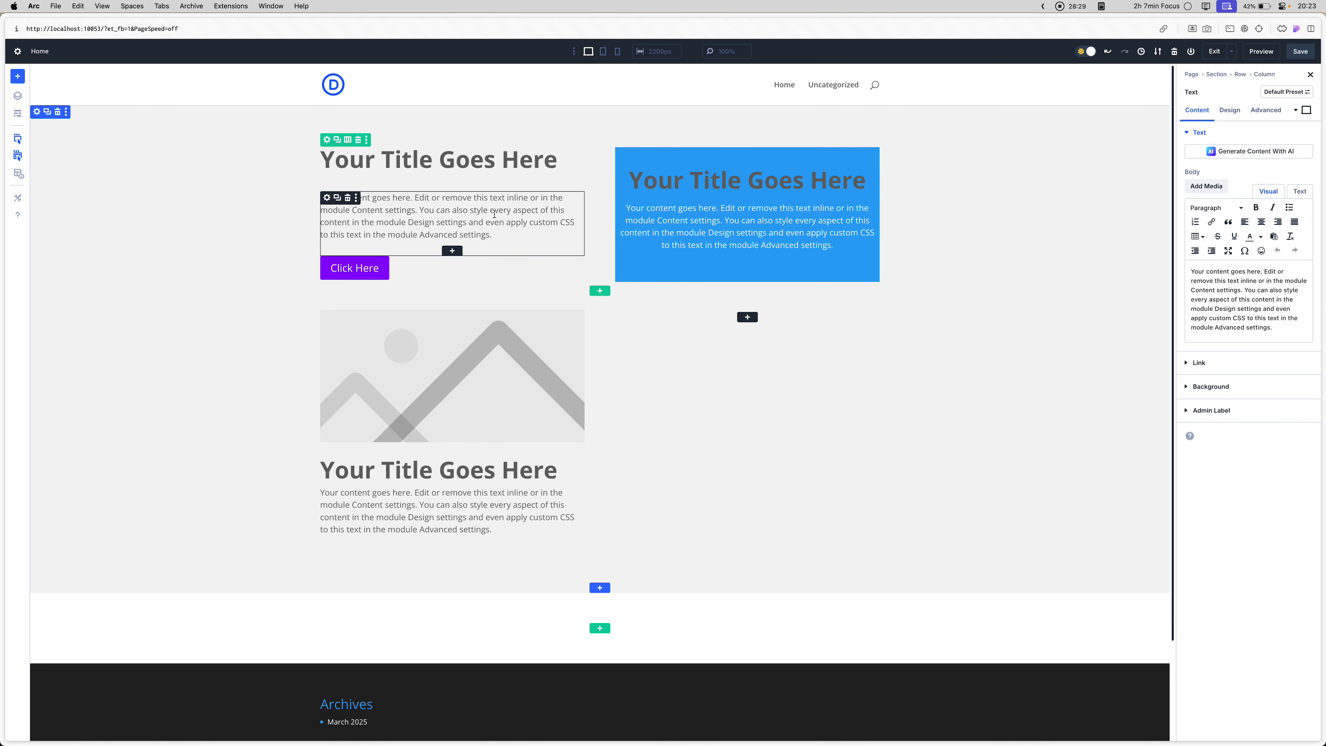
click(1231, 132)
click(1230, 110)
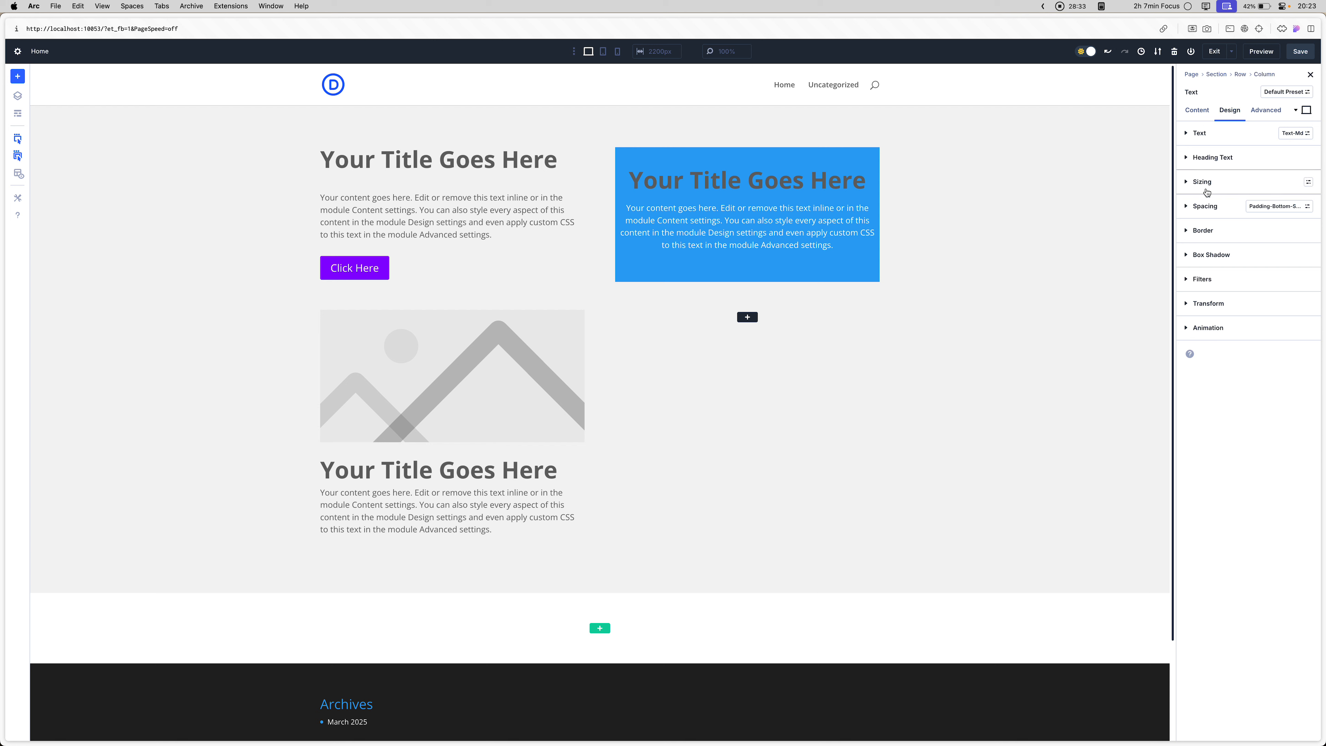
click(1217, 183)
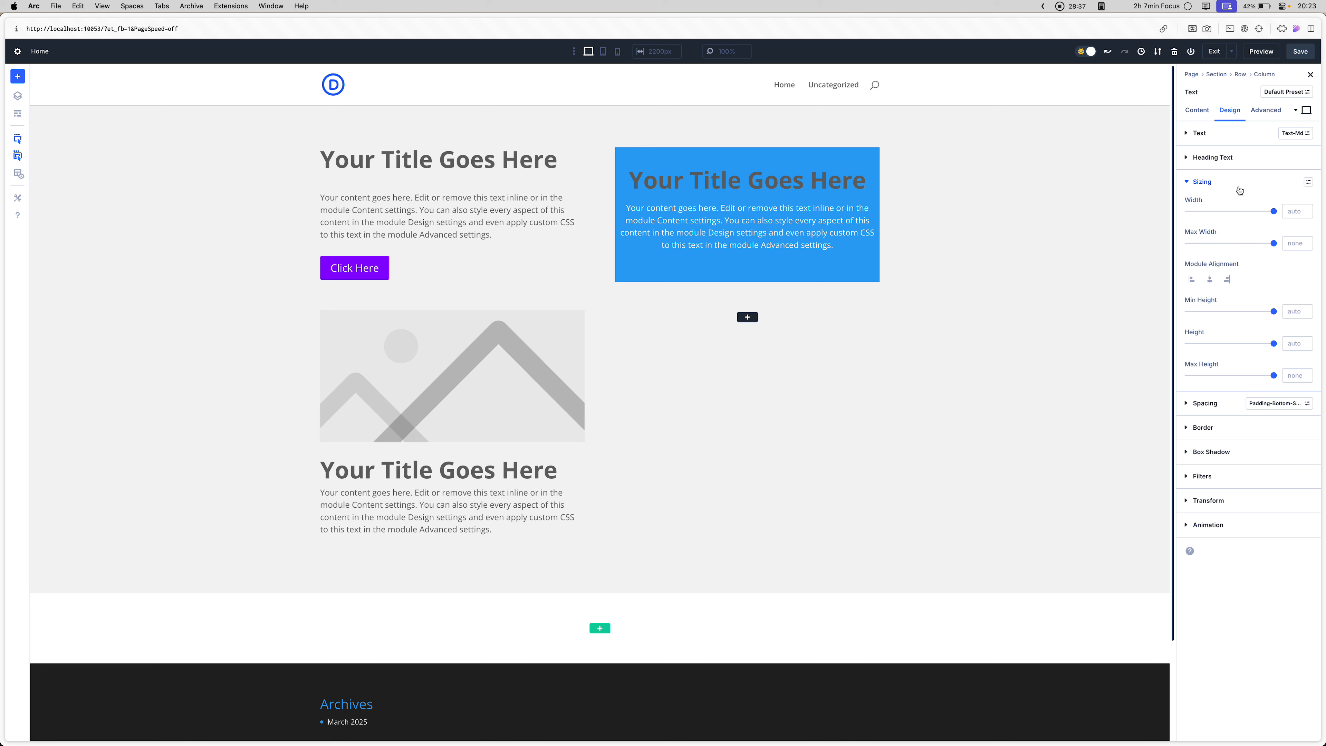
click(1308, 181)
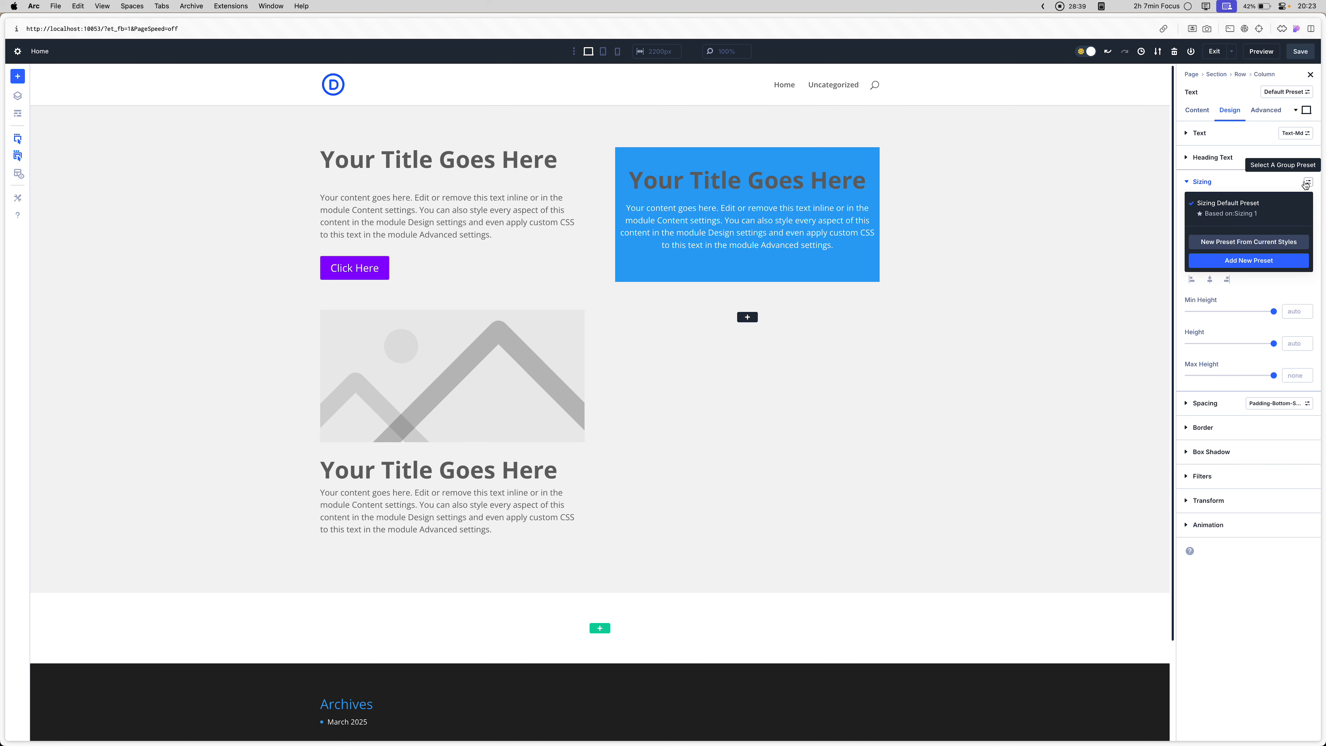
click(1268, 241)
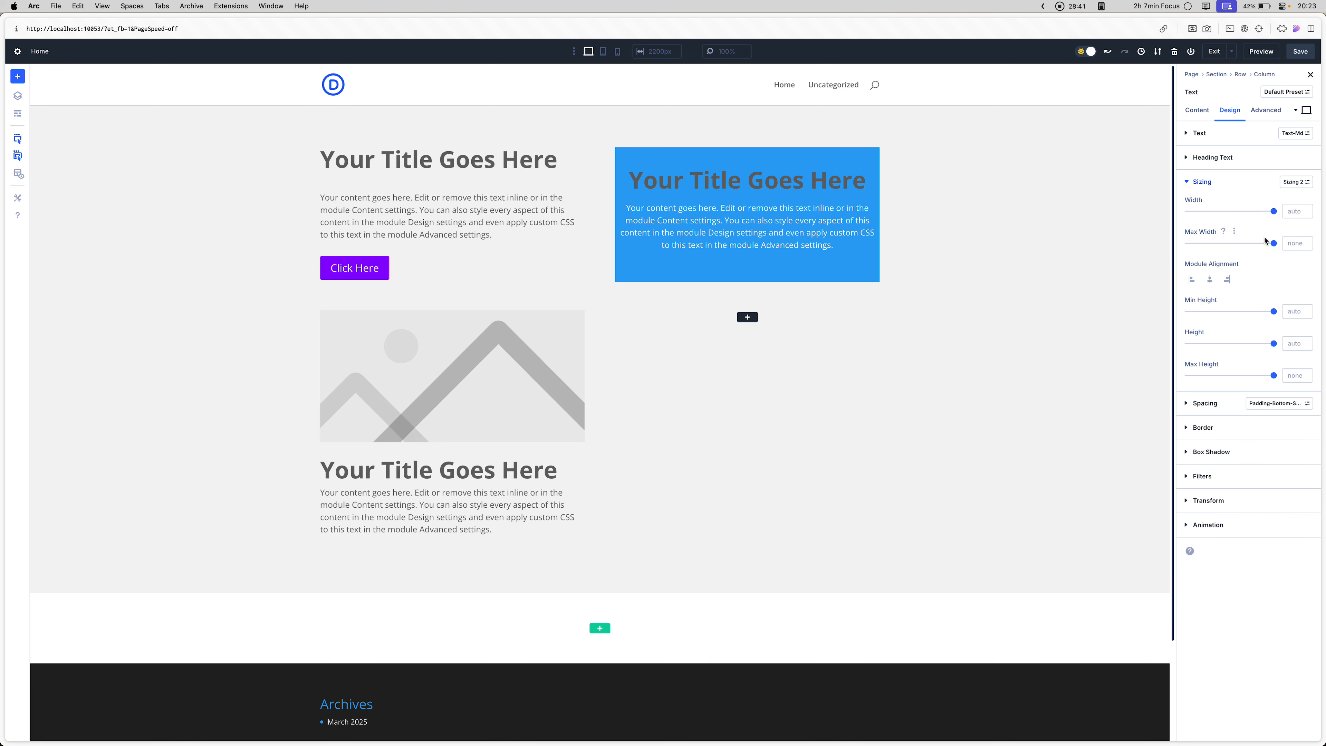
- Edit the new sizing preset and set its max width to 300px
click(1297, 181)
click(1264, 254)
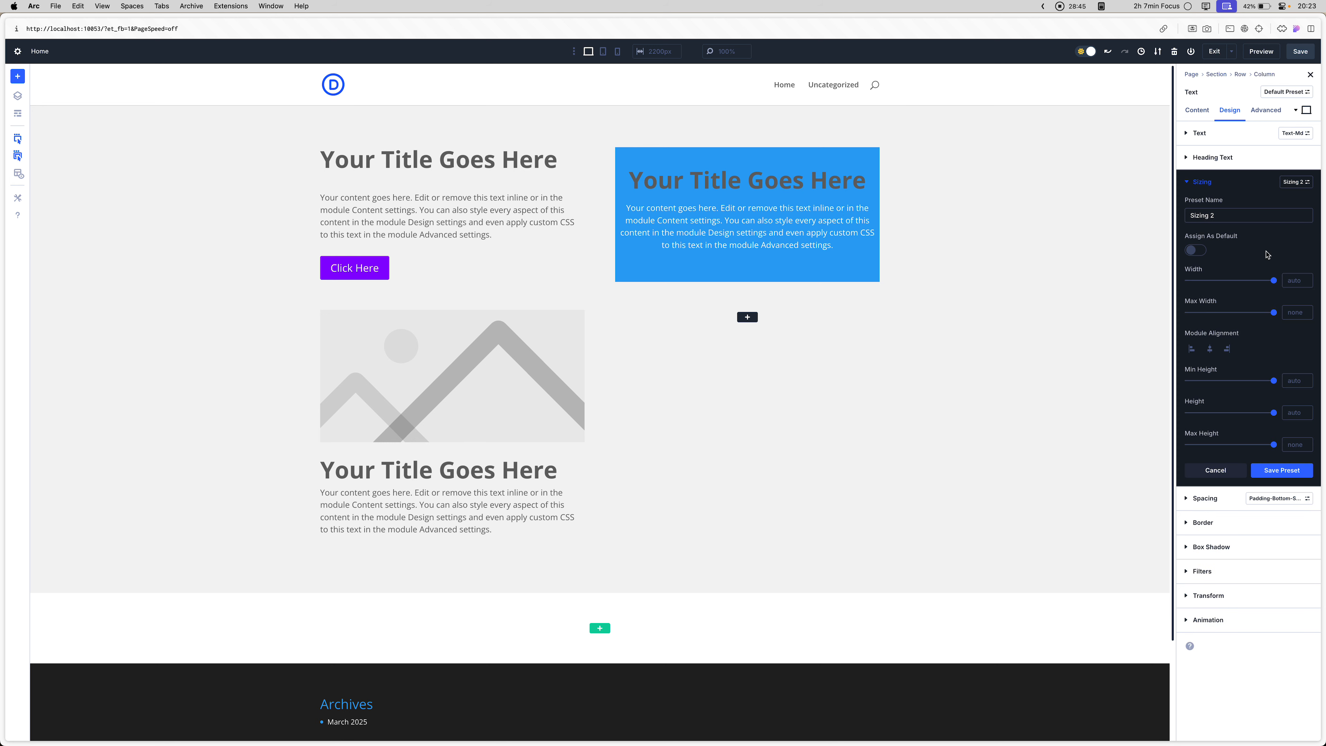
click(1285, 313)
text(200p3)
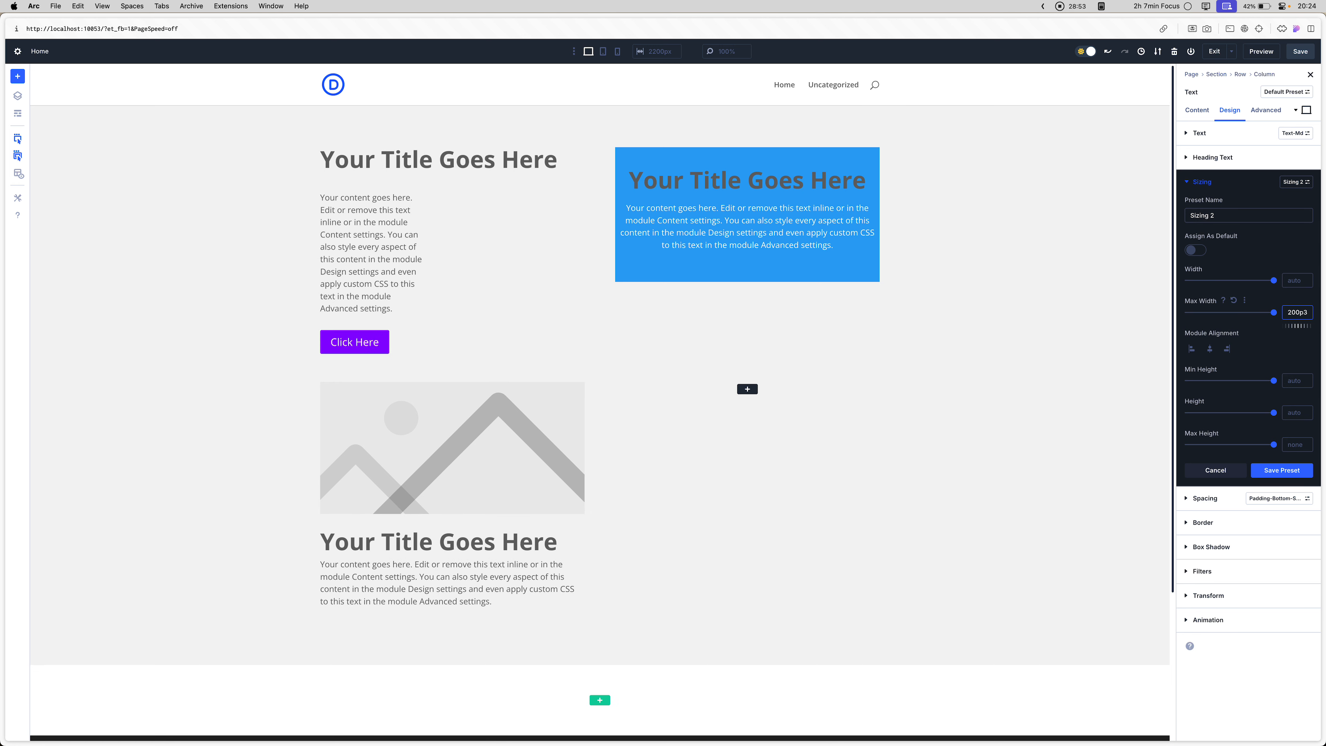
key(BackSpace)
key(BackSpace)
text(%)
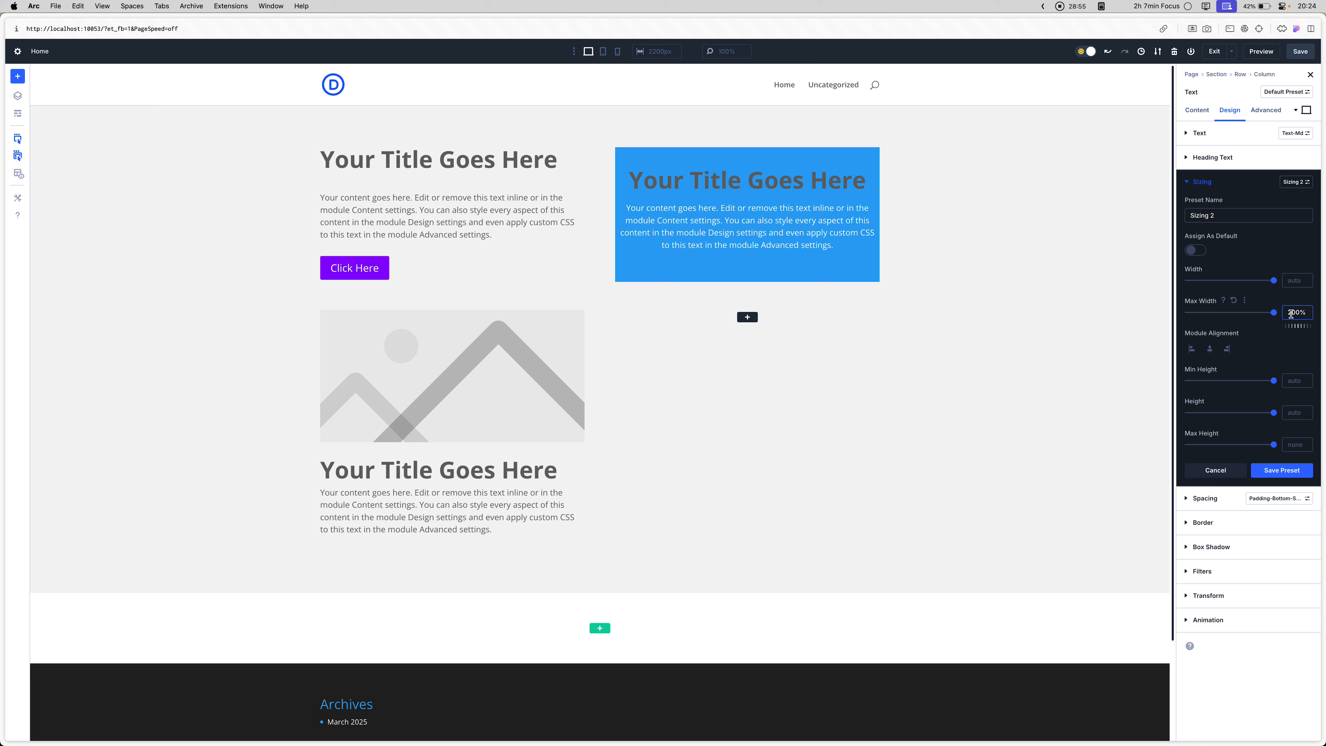
key(BackSpace)
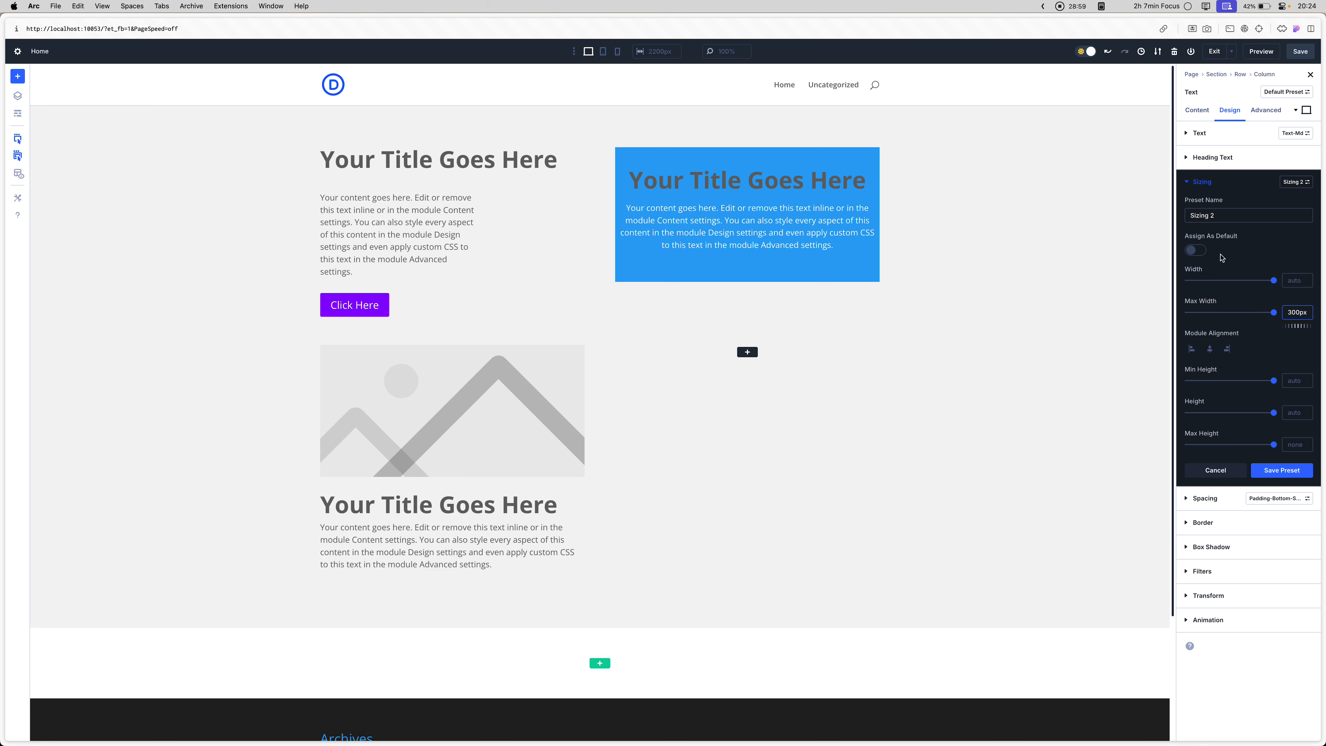
- Rename the sizing preset as max-w-sm and save it
triple_click(1223, 215)
text(max-w-sm)
click(1271, 475)
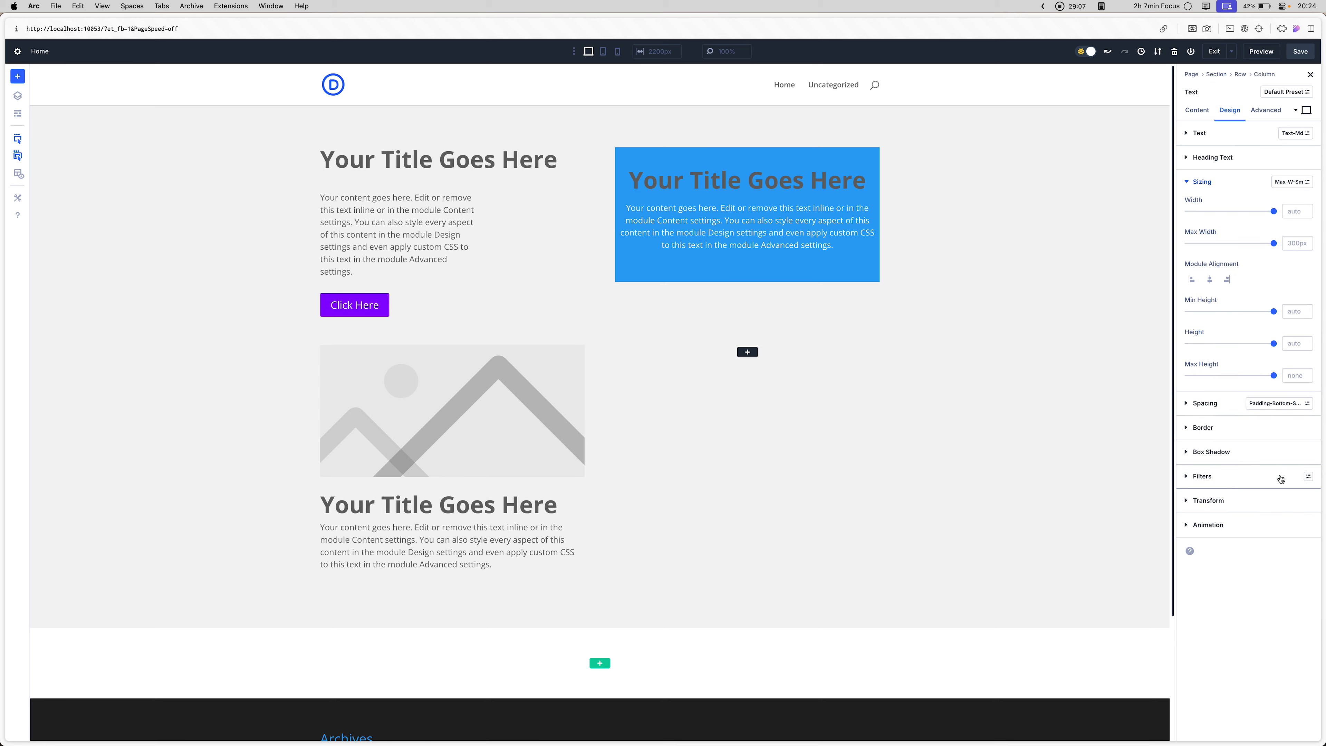
- Switch to tablet view and open the max-w-sm sizing preset of the text module above the purple button for editing
click(603, 51)
click(513, 212)
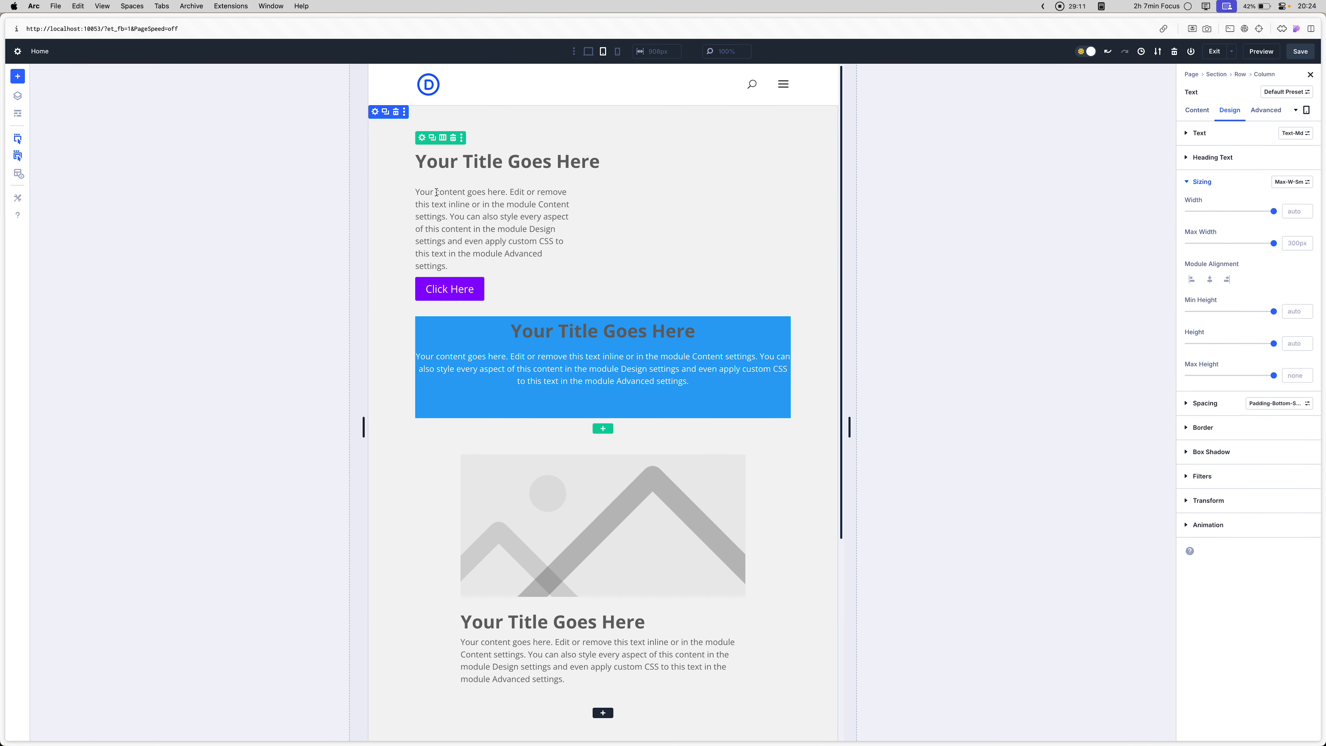
click(426, 187)
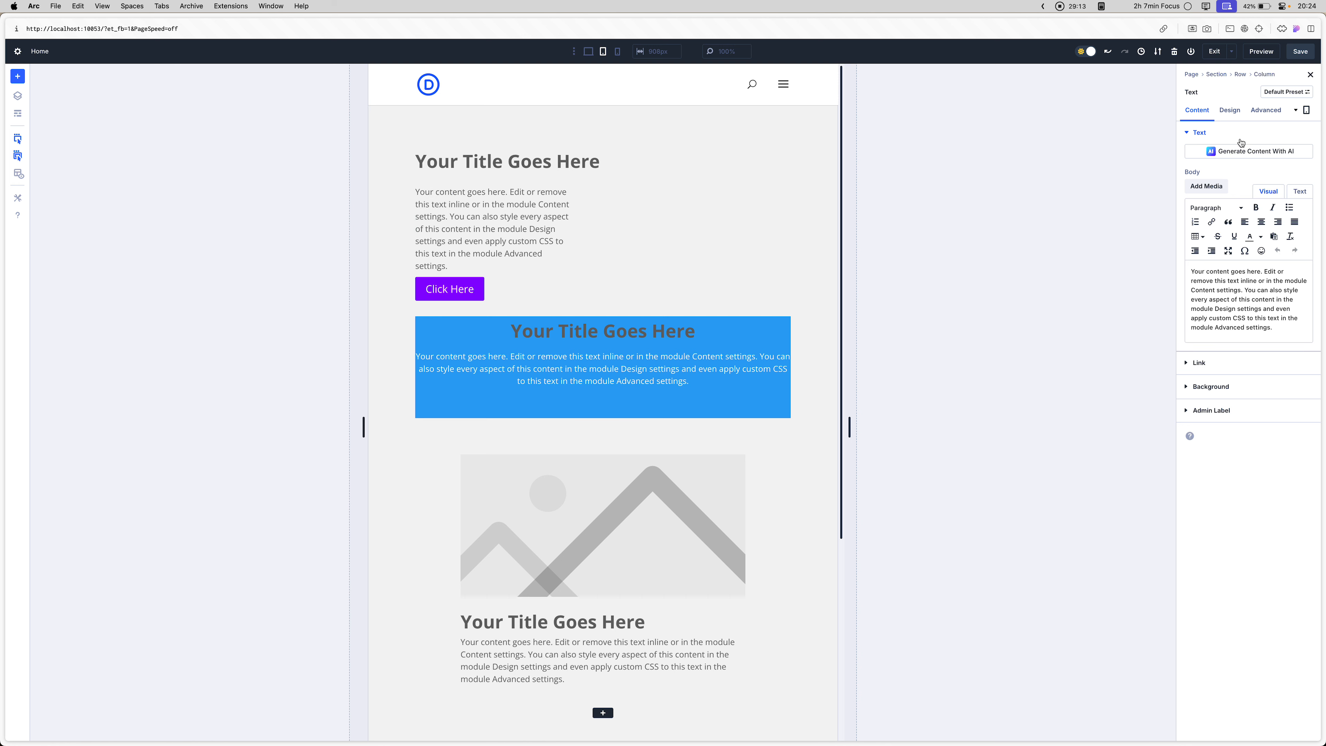
click(1230, 110)
click(1229, 208)
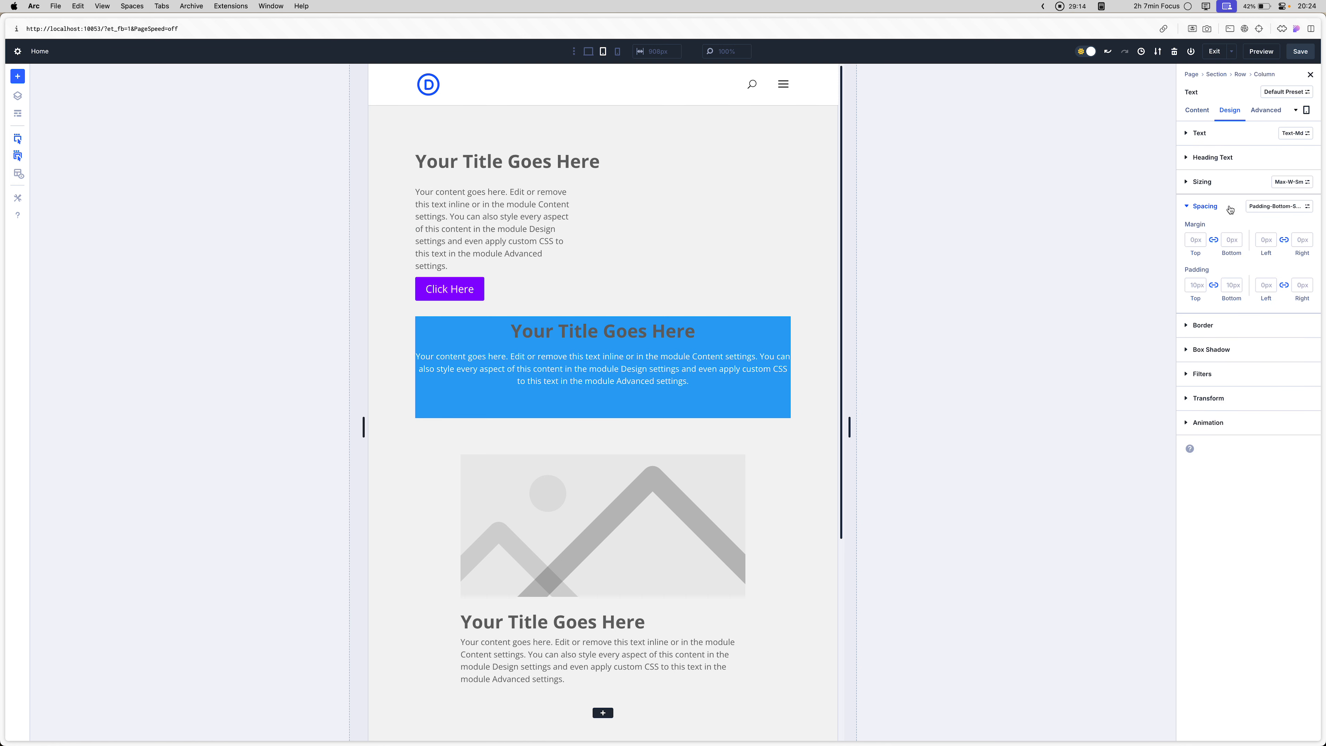
click(1274, 208)
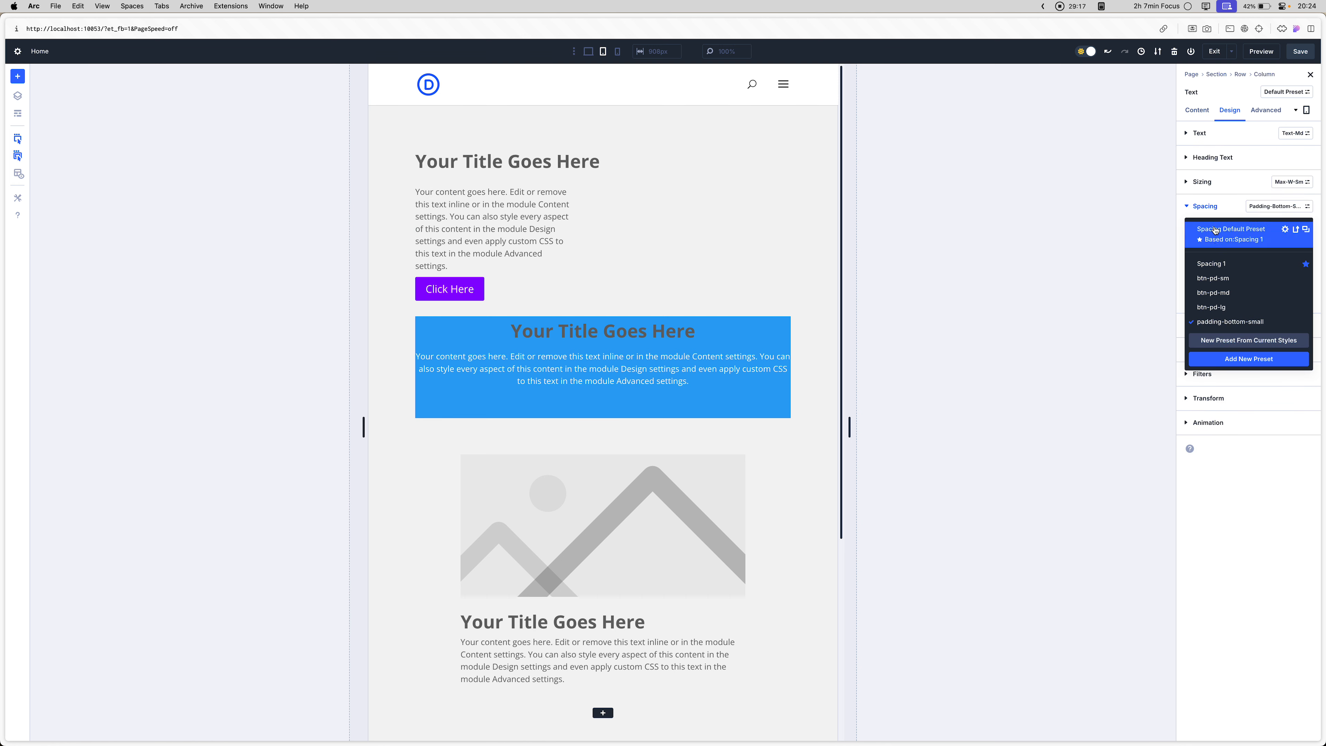
click(1285, 182)
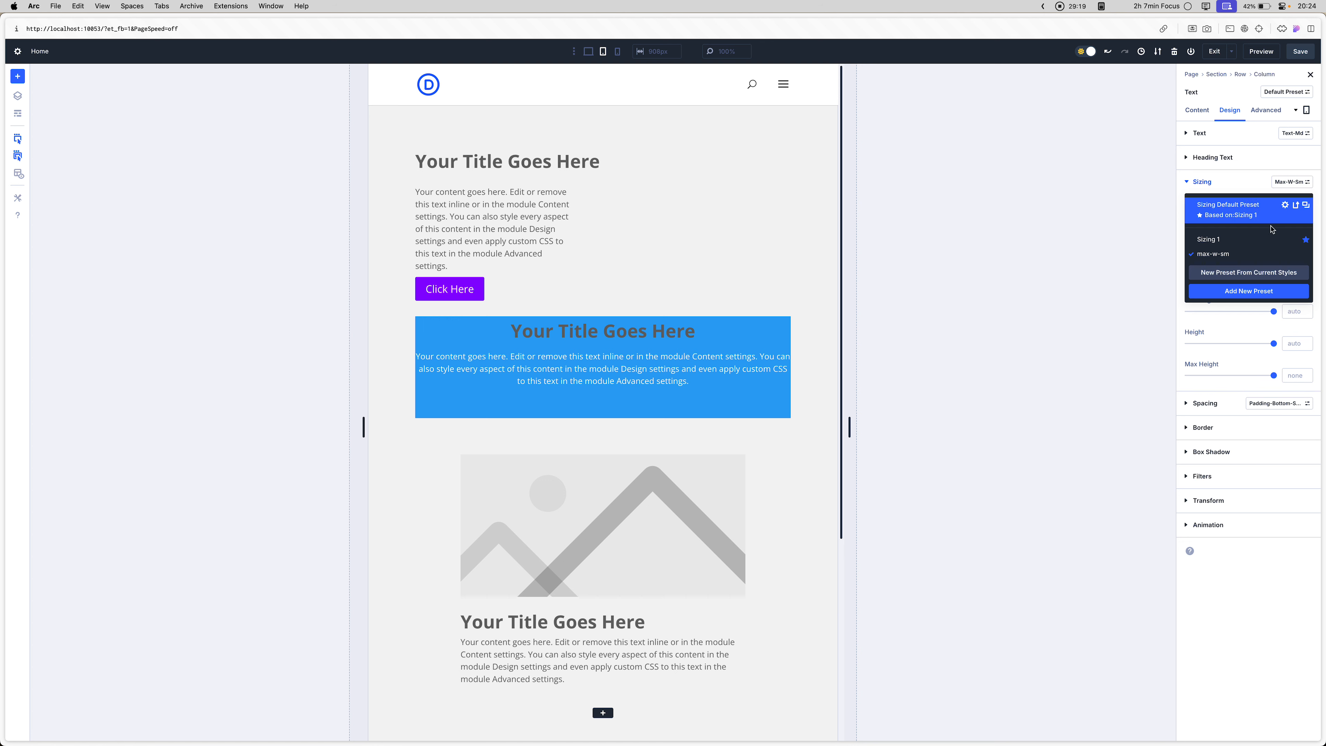
click(1263, 255)
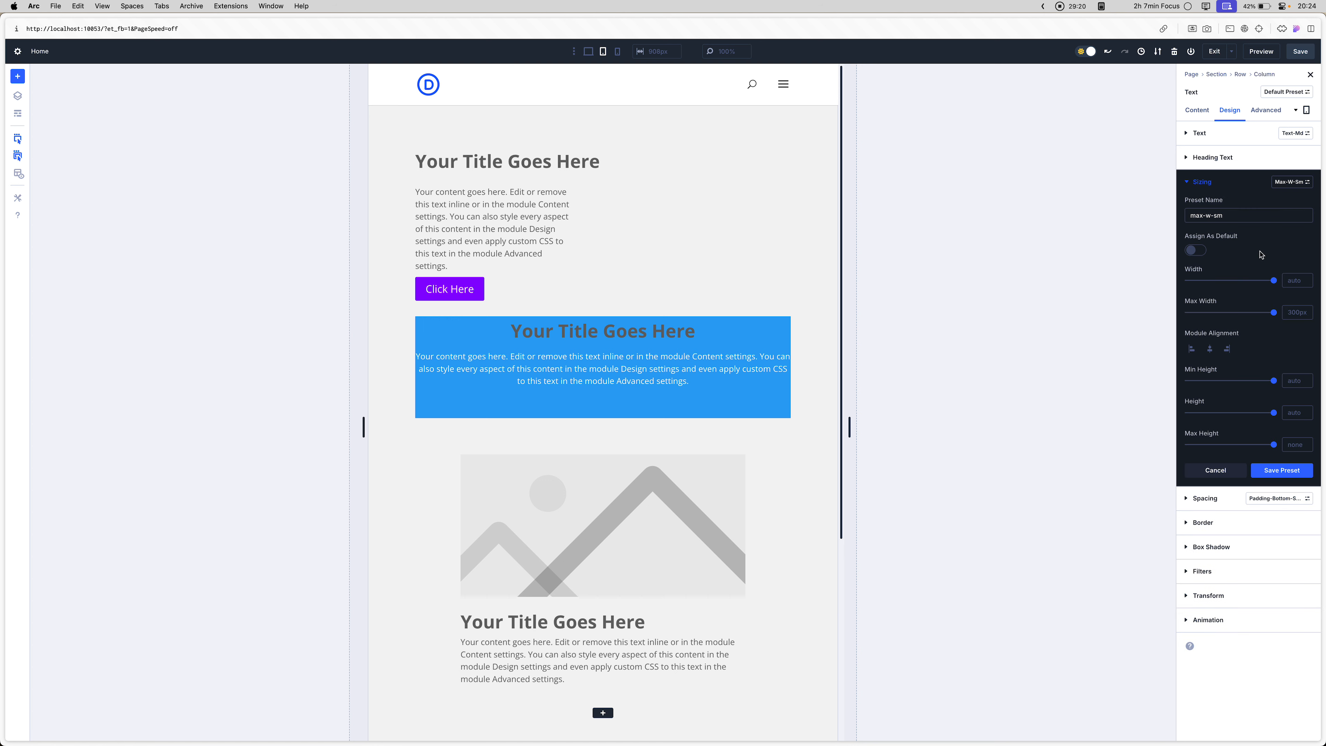
- Set the max-w-sm preset's tablet max width to 700px, check the phone view and save the preset
click(1290, 312)
text(0)
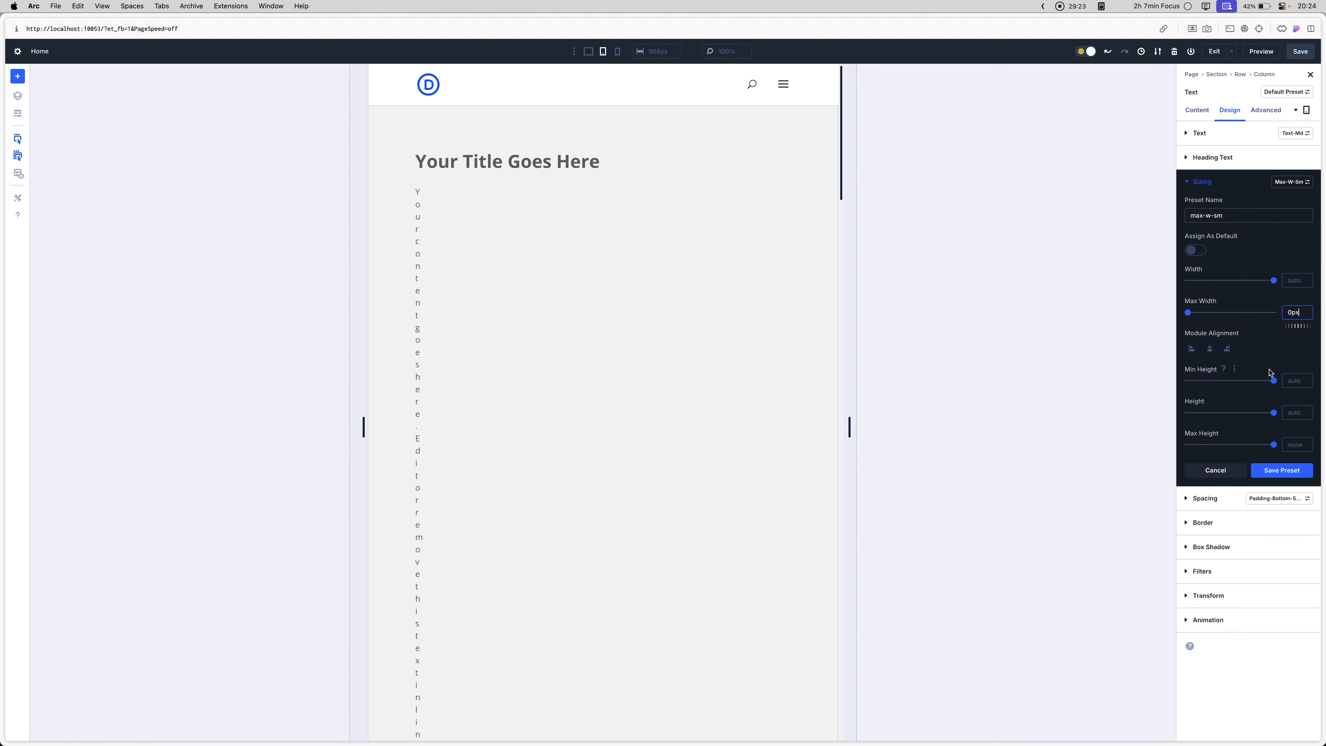
key(BackSpace)
key(BackSpace)
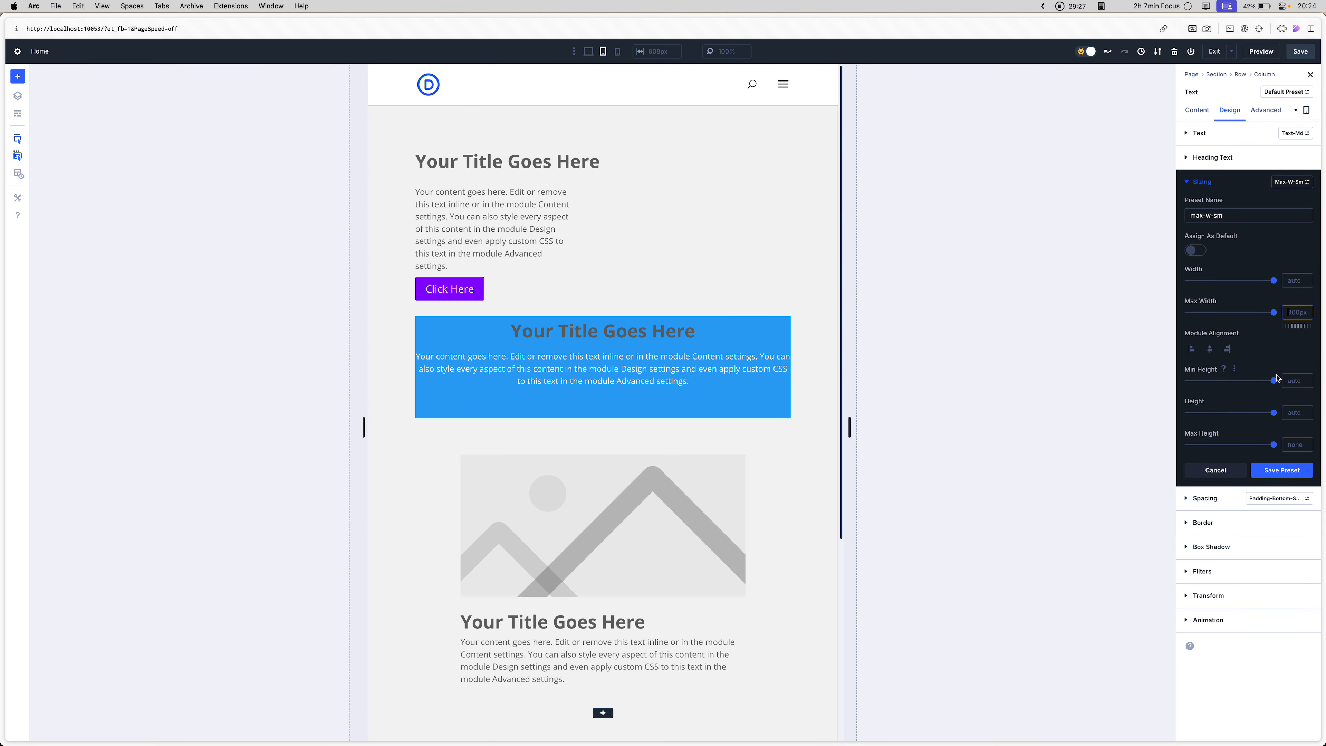
mouse_move(1274, 312)
mouse_down()
mouse_move(1205, 312)
mouse_move(1285, 311)
mouse_up()
click(1289, 314)
text(700px)
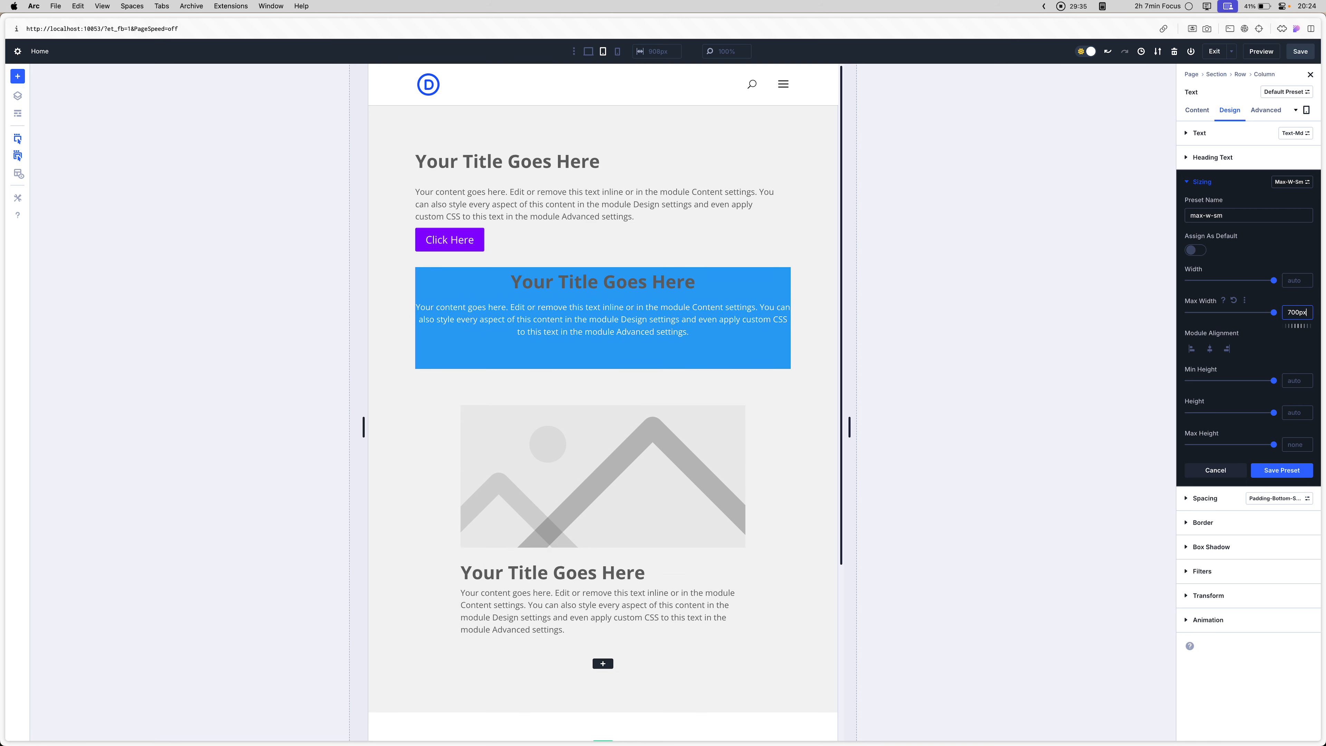
click(618, 52)
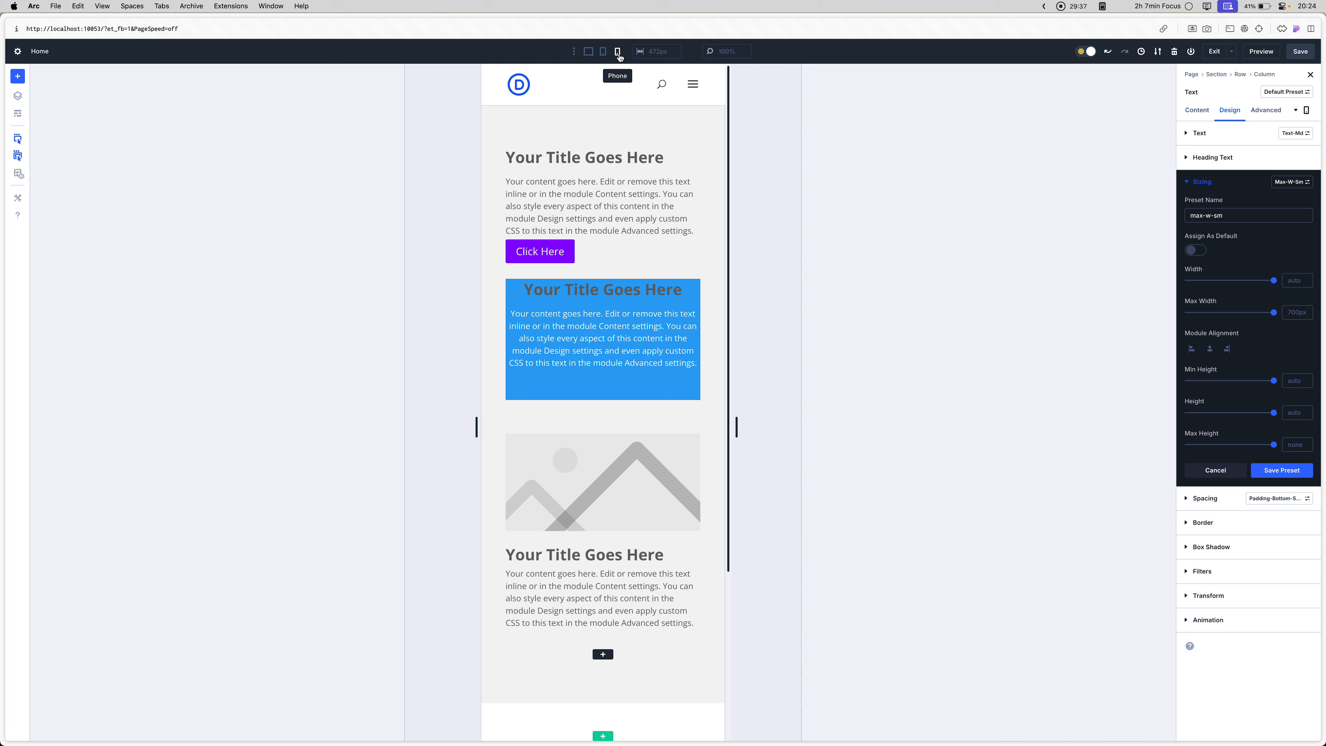
click(1276, 472)
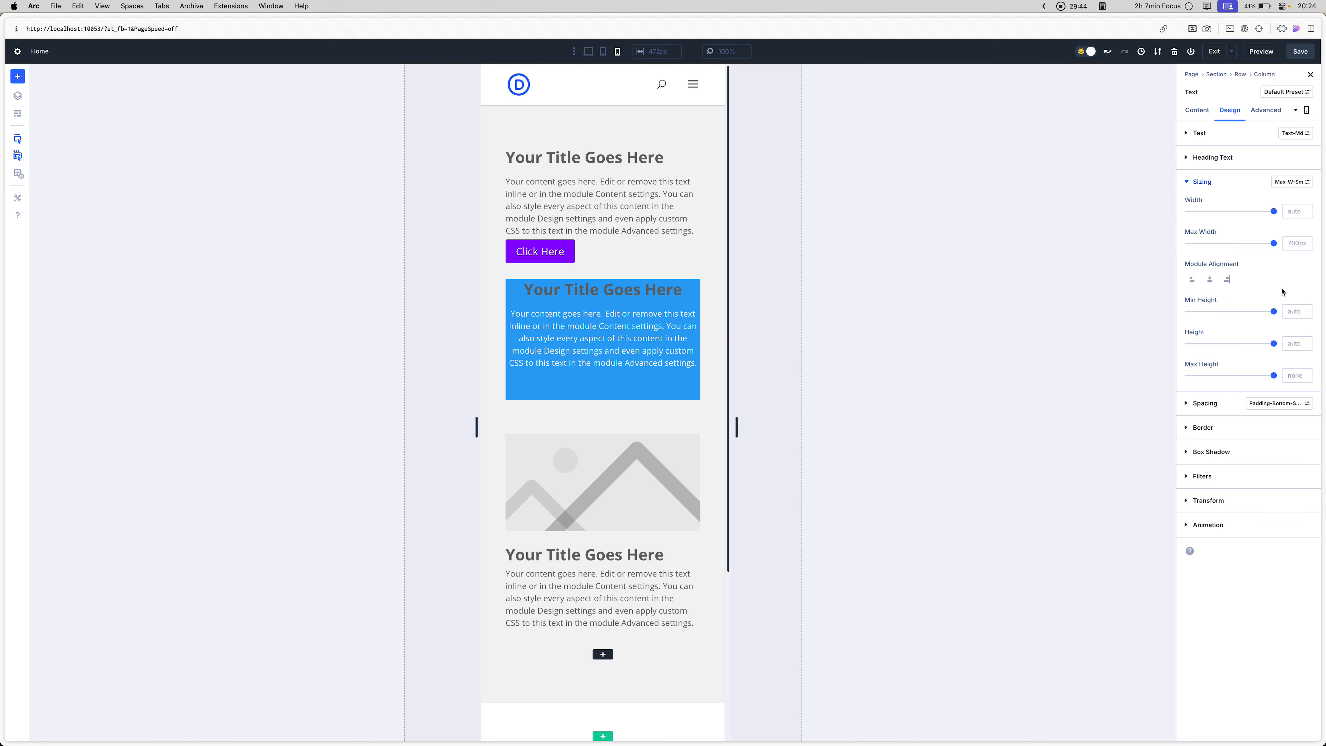
- Review the text module's sizing preset list and its spacing and border option groups, then return to desktop view
click(1295, 182)
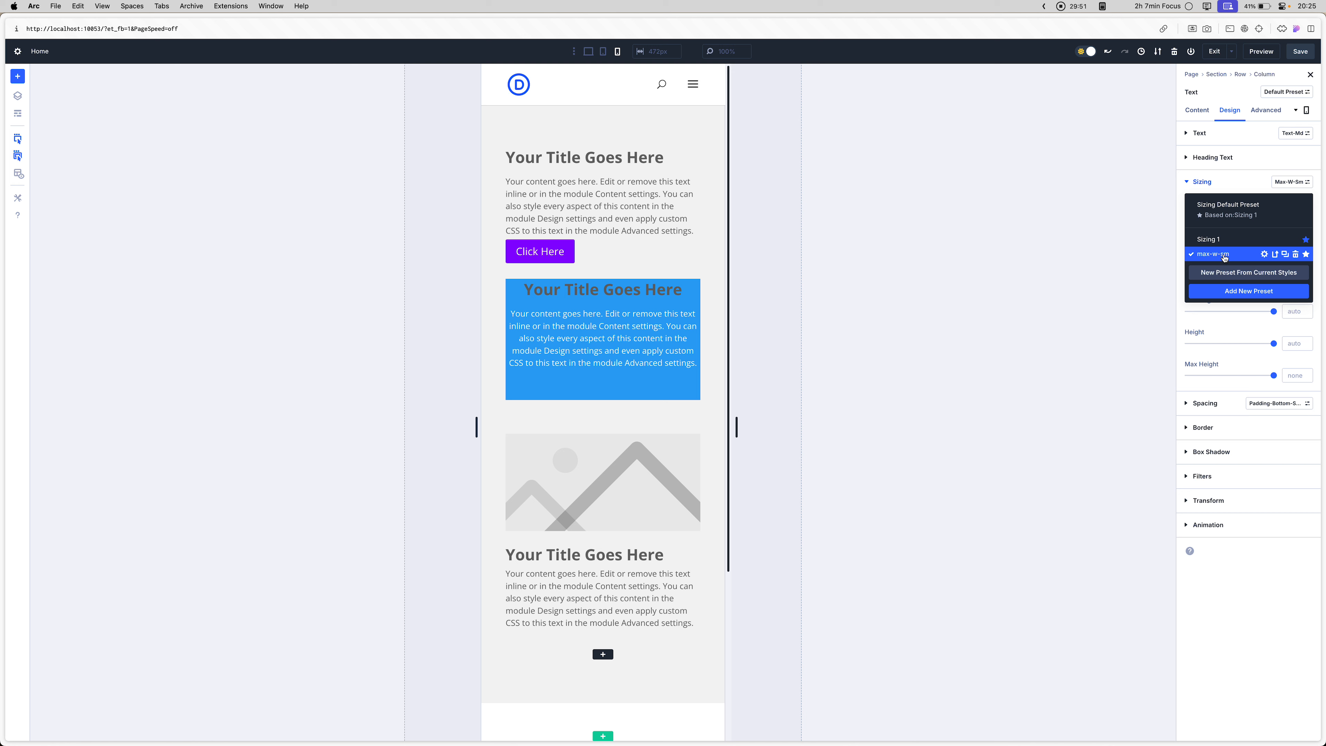
click(1202, 176)
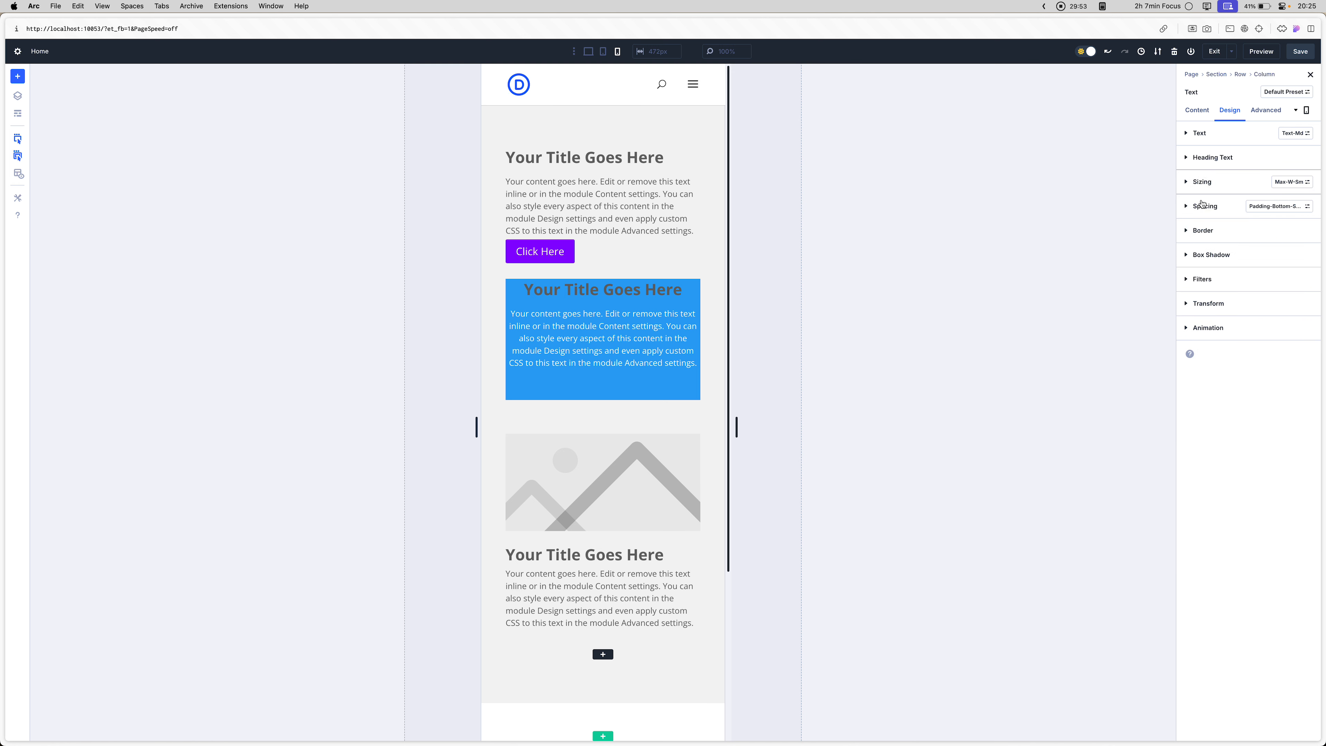
click(1202, 205)
click(1202, 207)
click(1201, 231)
click(1198, 237)
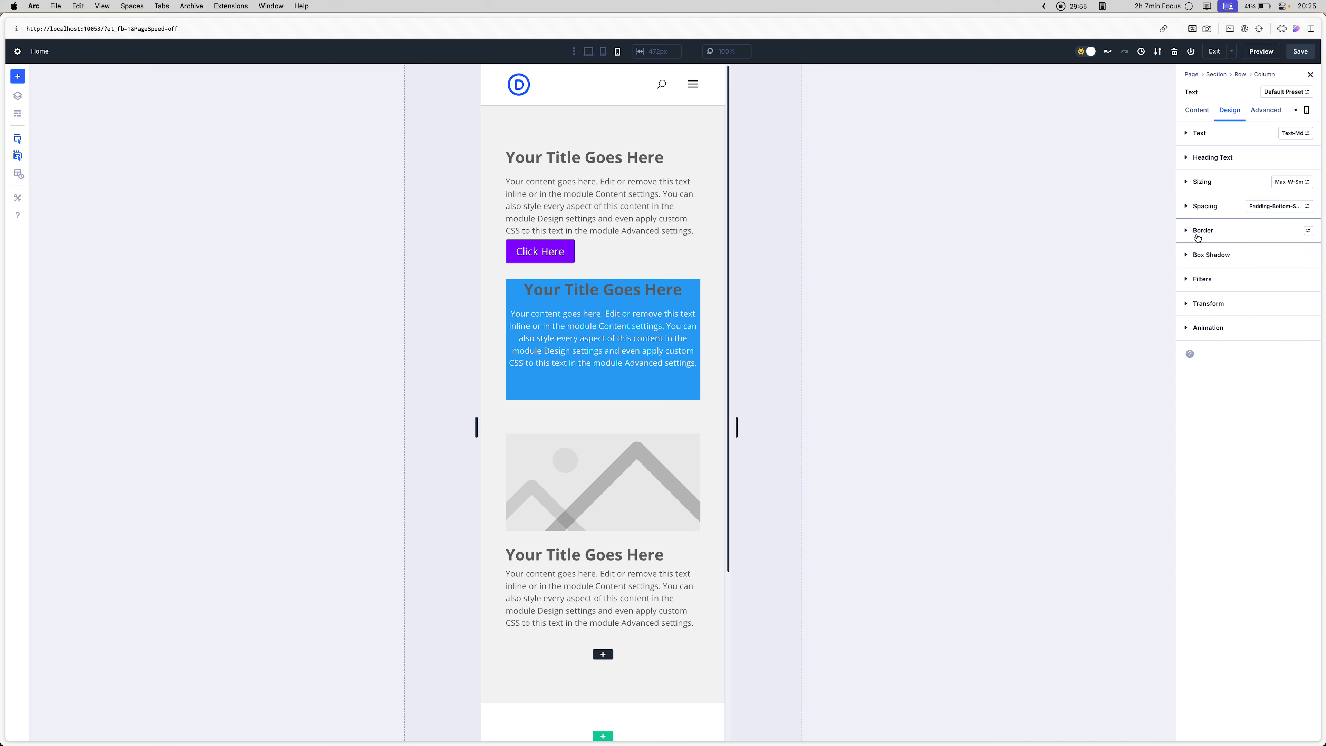
click(1198, 236)
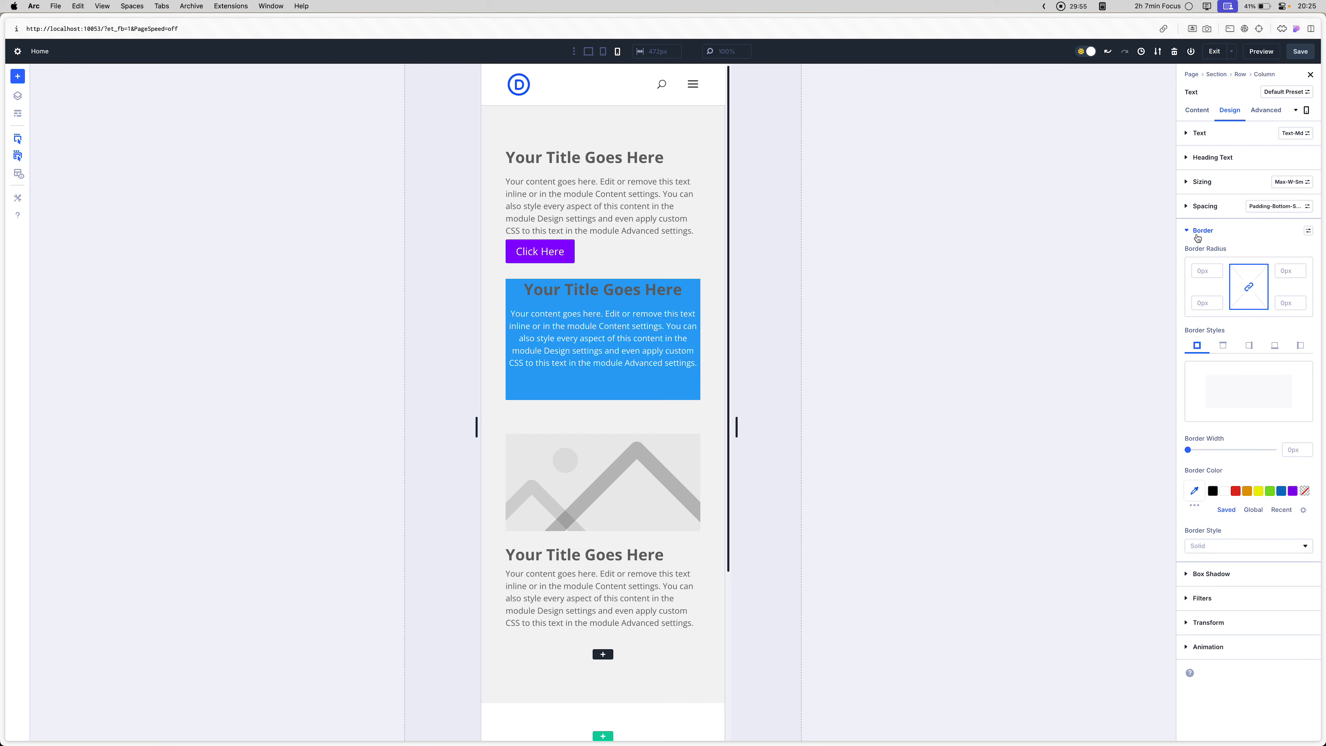
click(594, 54)
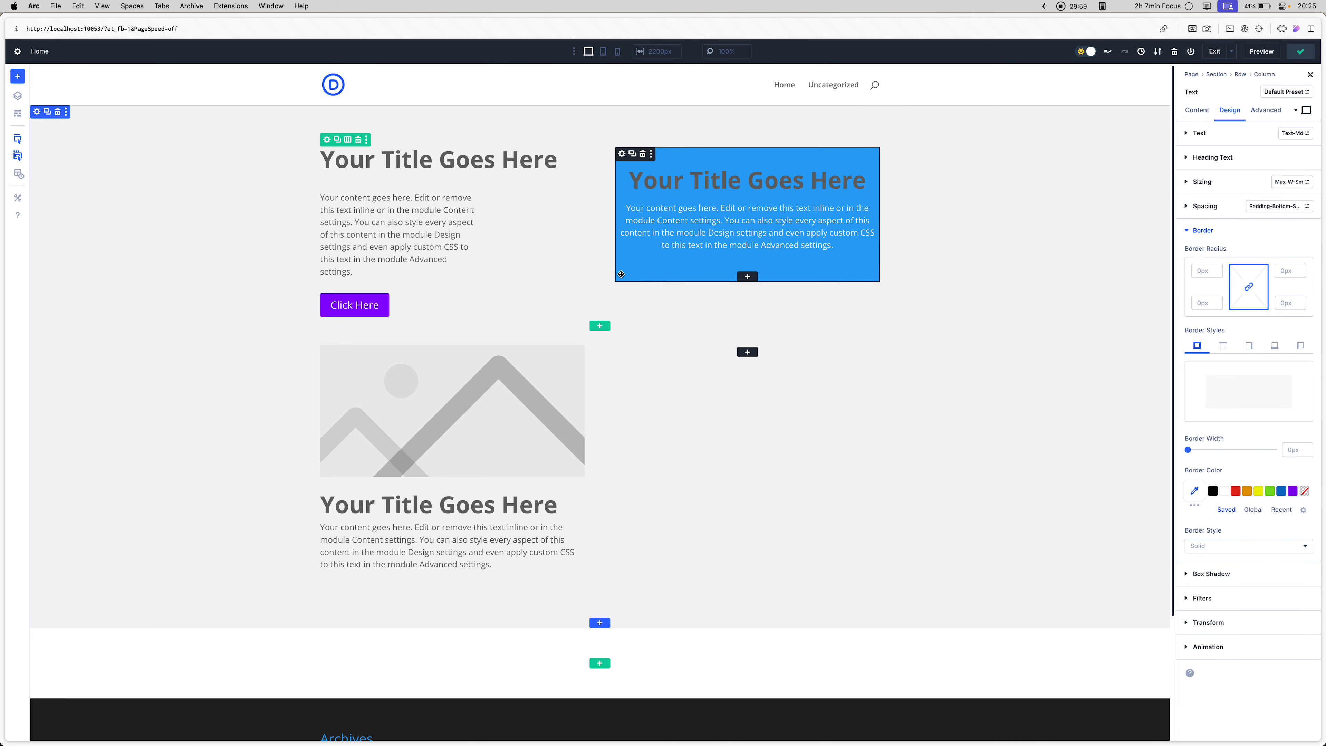
- Open the purple button's module settings, save the page and reload the builder
click(371, 312)
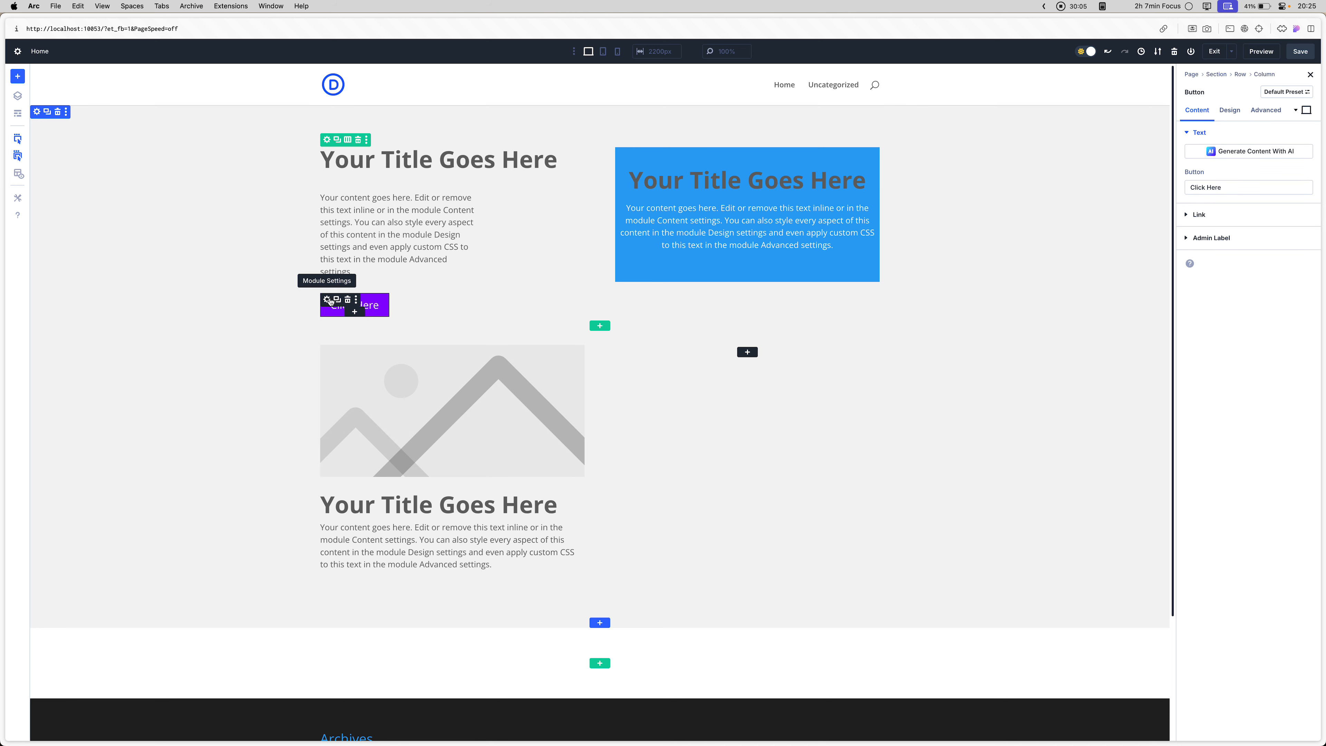
key(super+s)
key(super+r)
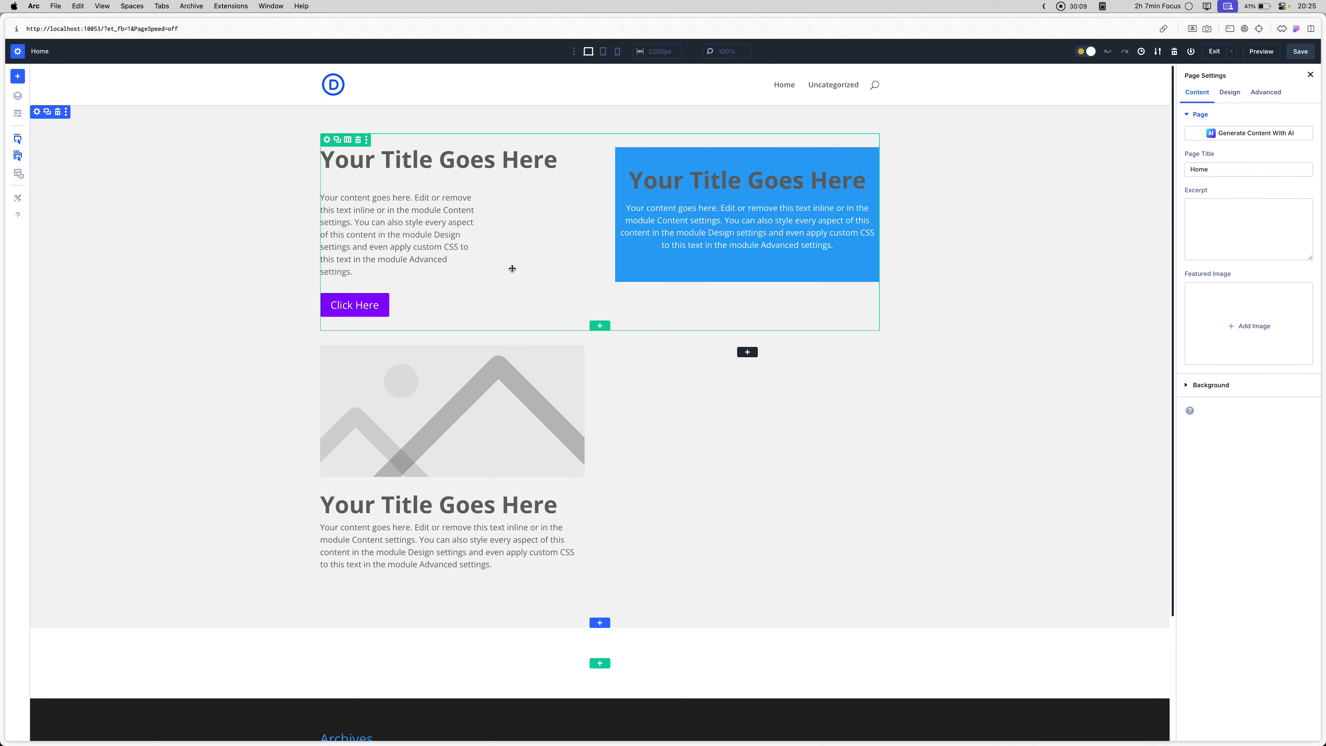
- Check the page layout in the front-end preview without the developer tools and return to the builder
key(ctrl+Tab)
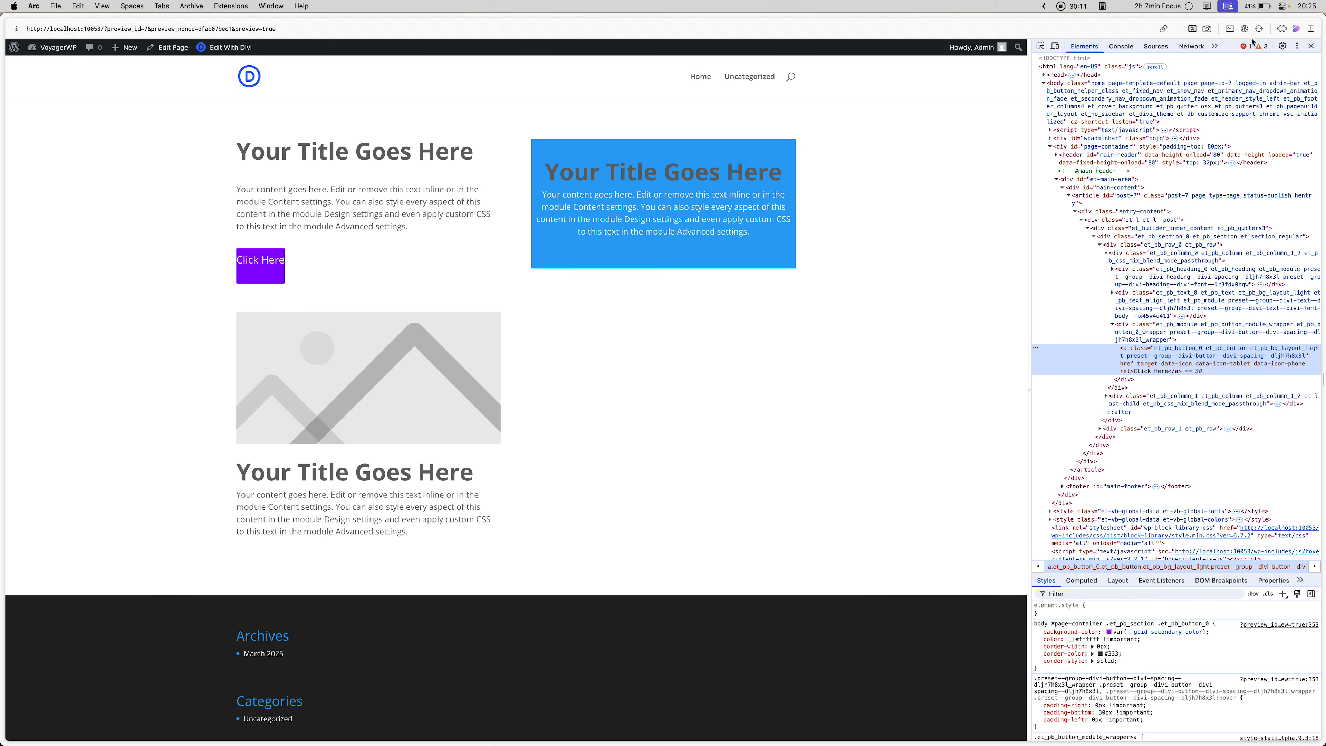
key(ctrl+Tab)
click(1261, 50)
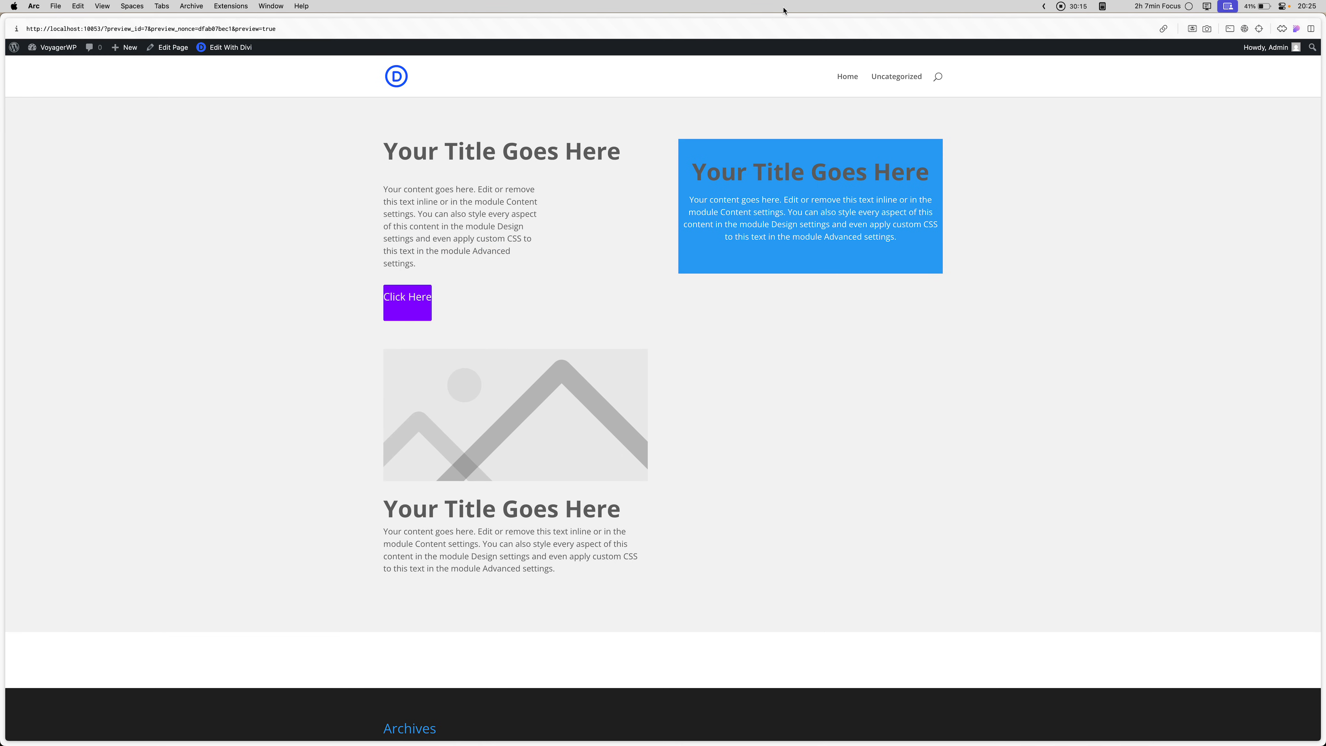
key(ctrl+Tab)
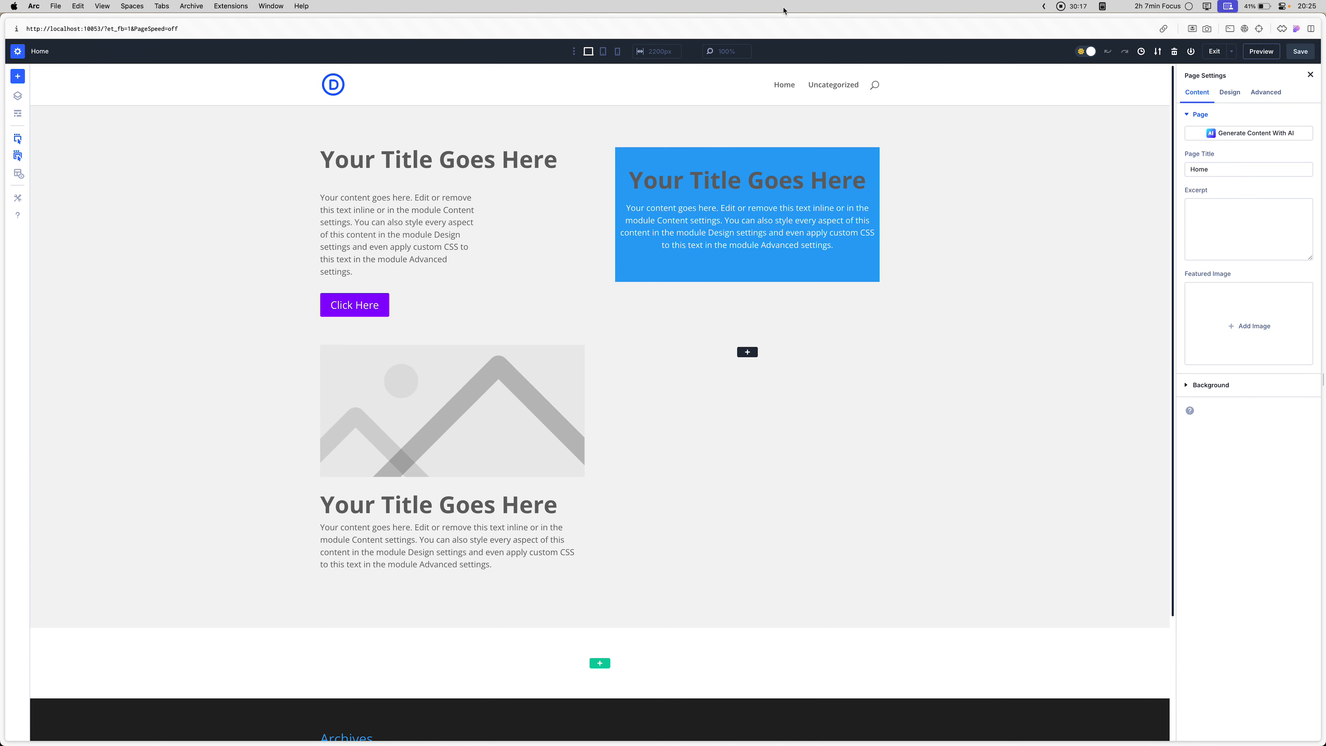